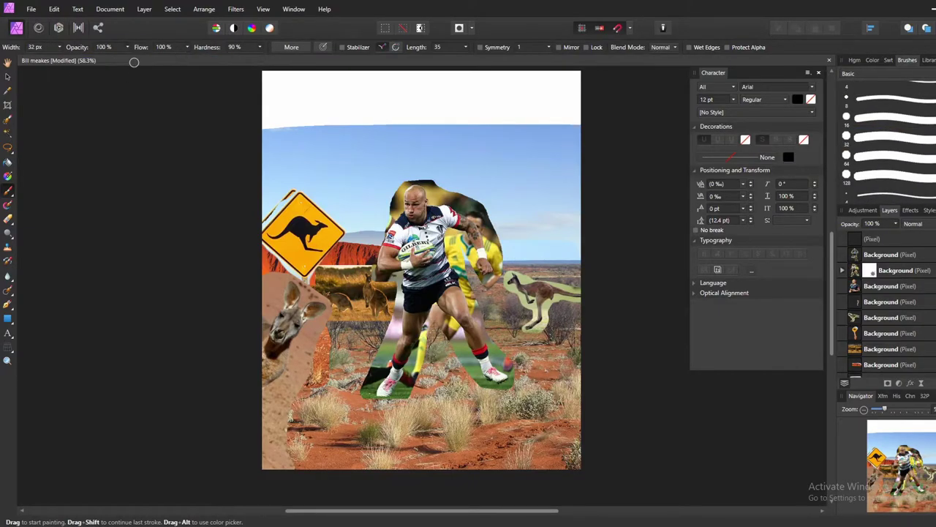
Zoom in on the rugby player and erase the yellow fringe around his torso and ball.
key("ctrl+2")
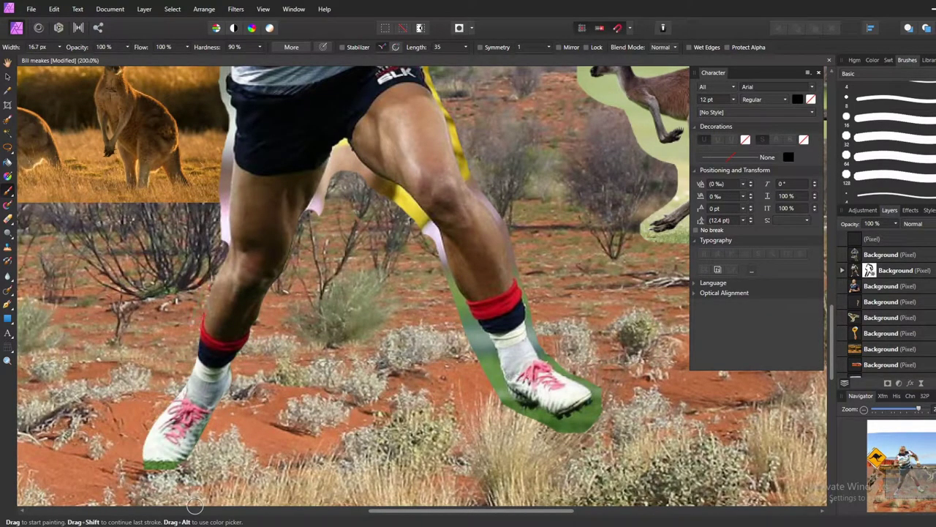
scroll(115, 506, "up", 5)
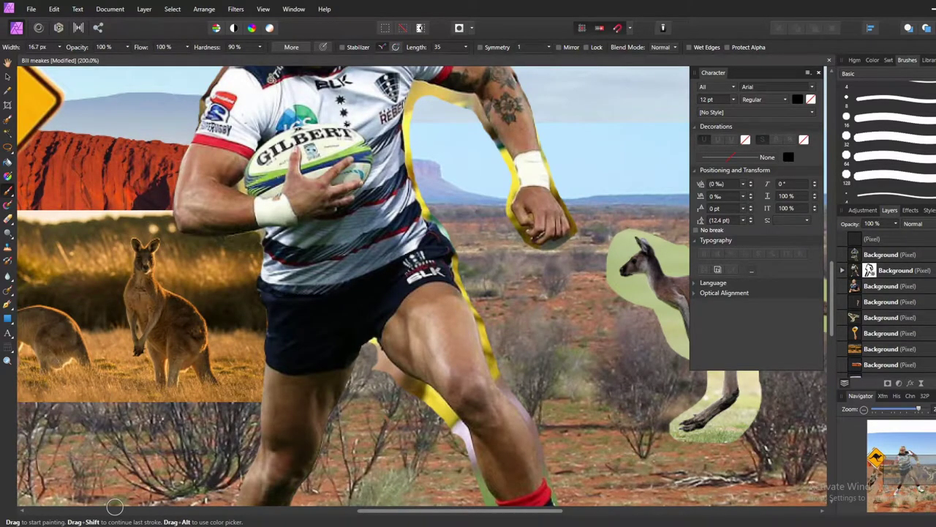
scroll(114, 506, "up", 3)
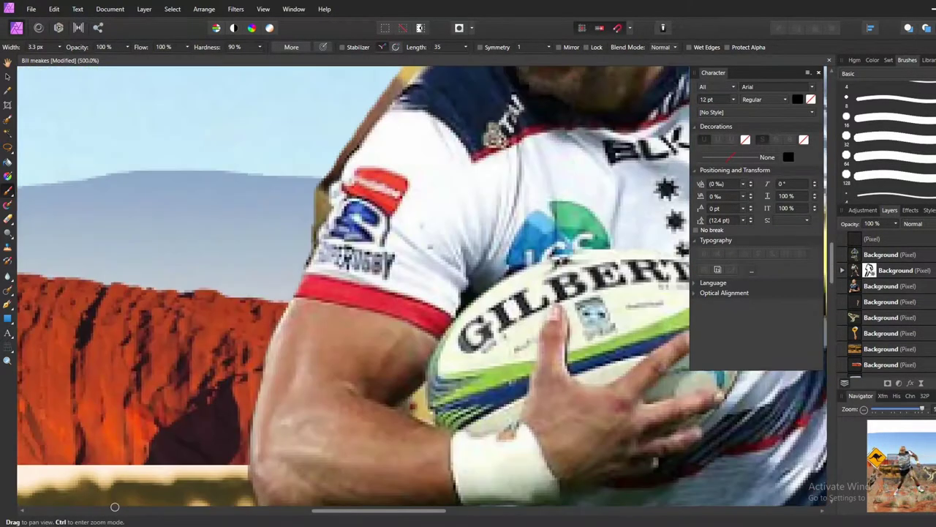
key("bracketright")
scroll(115, 506, "up", 5)
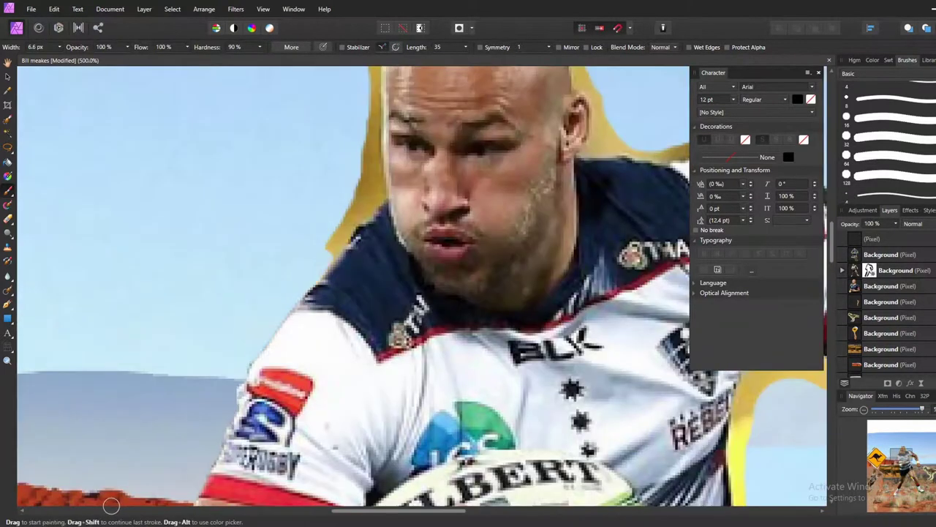
scroll(113, 506, "up", 1)
scroll(110, 506, "up", 3)
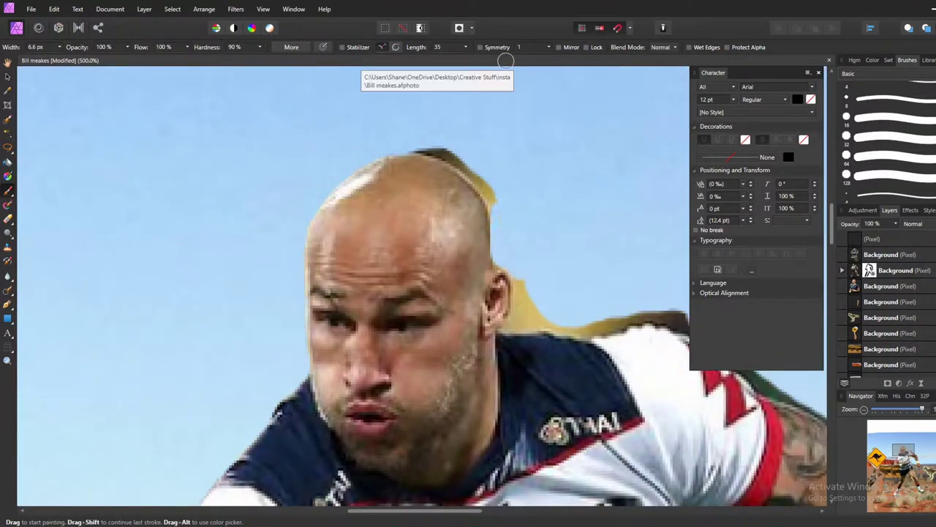
scroll(490, 57, "down", 1)
scroll(491, 56, "right", 1)
key("bracketright")
scroll(491, 57, "right", 5)
scroll(492, 57, "down", 1)
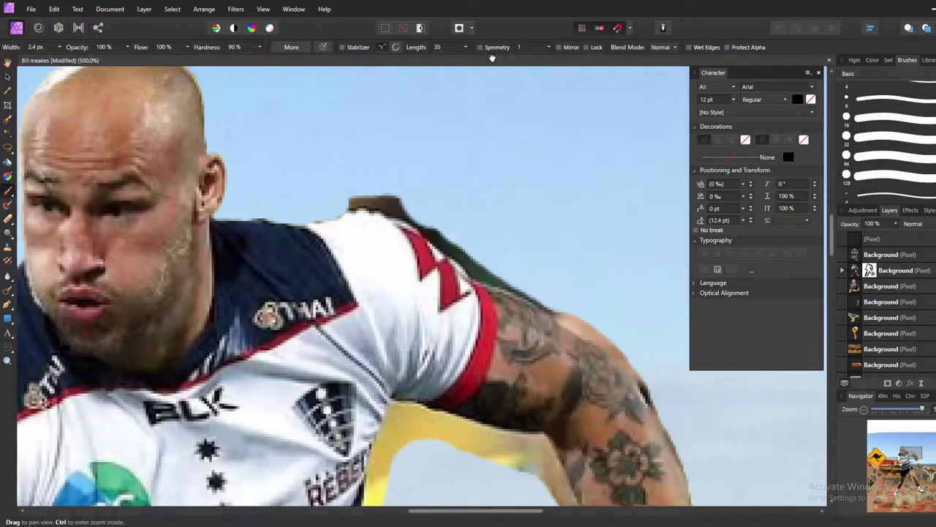
key("bracketright")
key("bracketright")
scroll(491, 57, "down", 3)
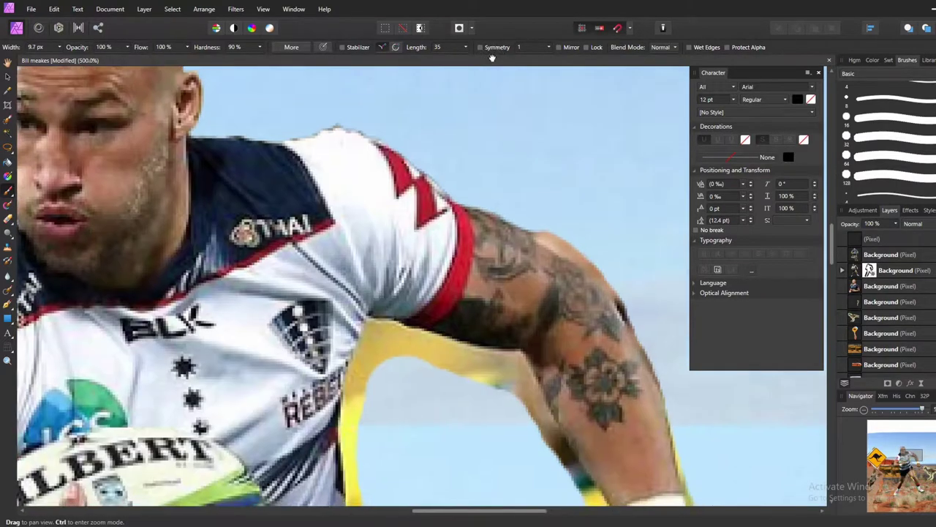
scroll(491, 57, "down", 1)
scroll(491, 57, "right", 3)
scroll(491, 57, "down", 2)
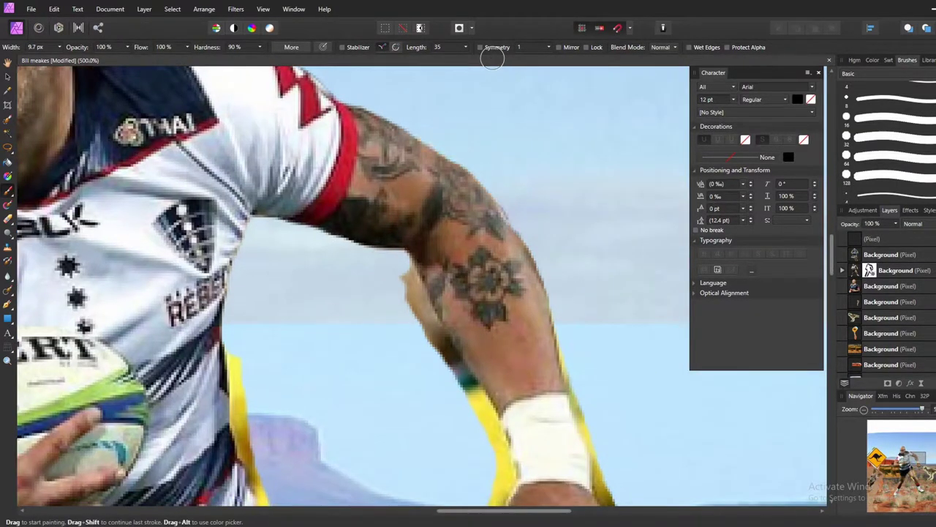
scroll(492, 57, "down", 3)
scroll(492, 57, "right", 3)
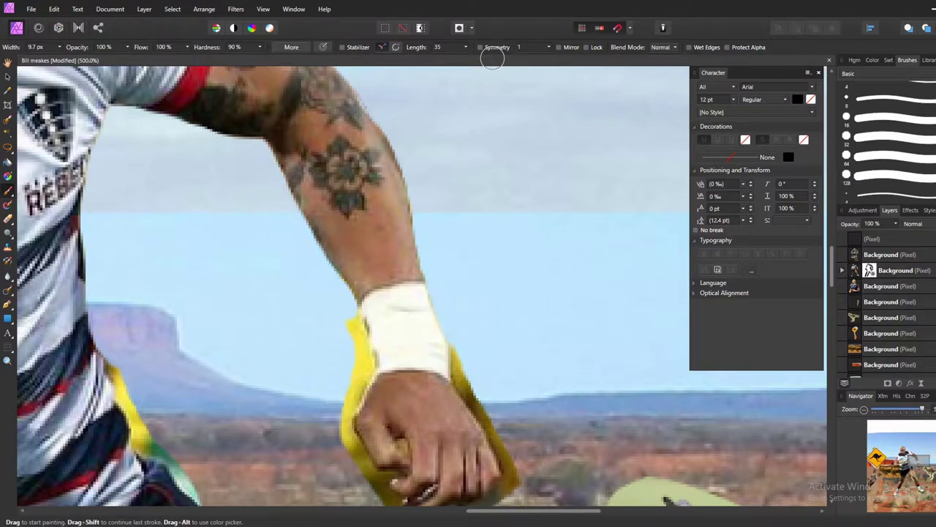
scroll(492, 57, "down", 4)
Resize the Erase Brush and erase the remaining green edges along the player's outline.
key("bracketleft")
key("bracketleft")
key("bracketleft")
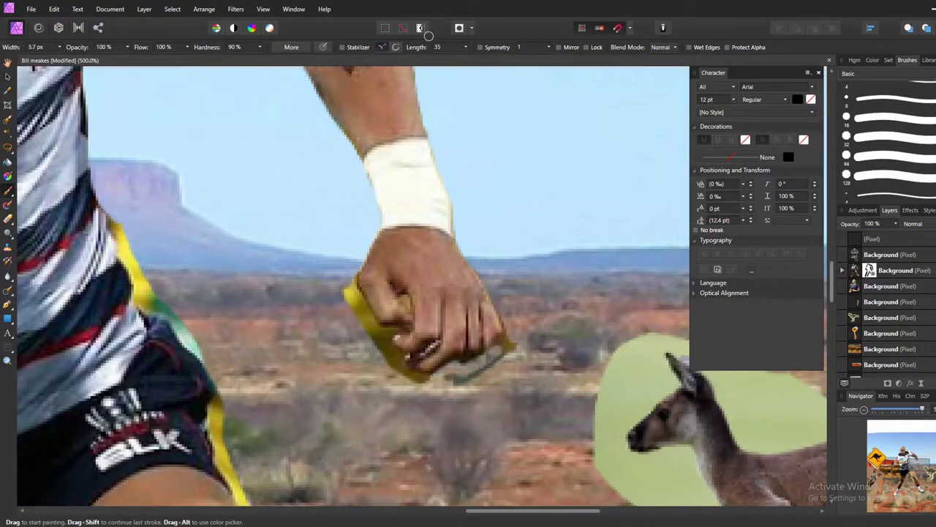
key("bracketright")
key("bracketright")
key("bracketright")
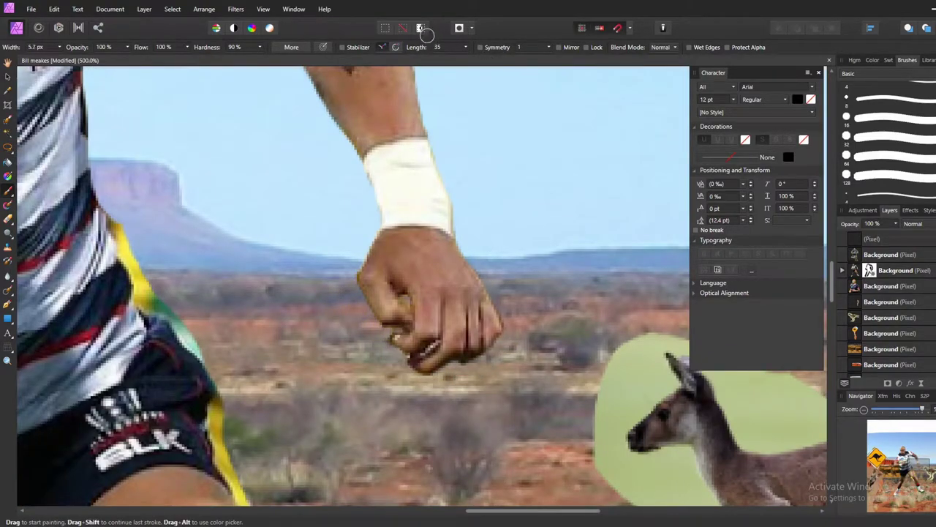
scroll(427, 35, "down", 4)
scroll(427, 35, "down", 2)
key("bracketright")
key("bracketright")
key("bracketright")
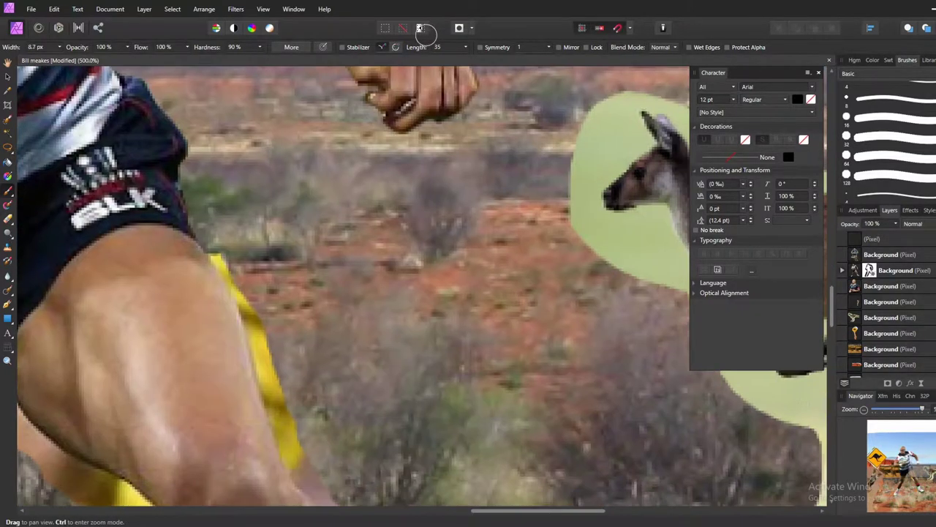
scroll(427, 34, "down", 3)
scroll(420, 29, "down", 3)
scroll(423, 44, "down", 3)
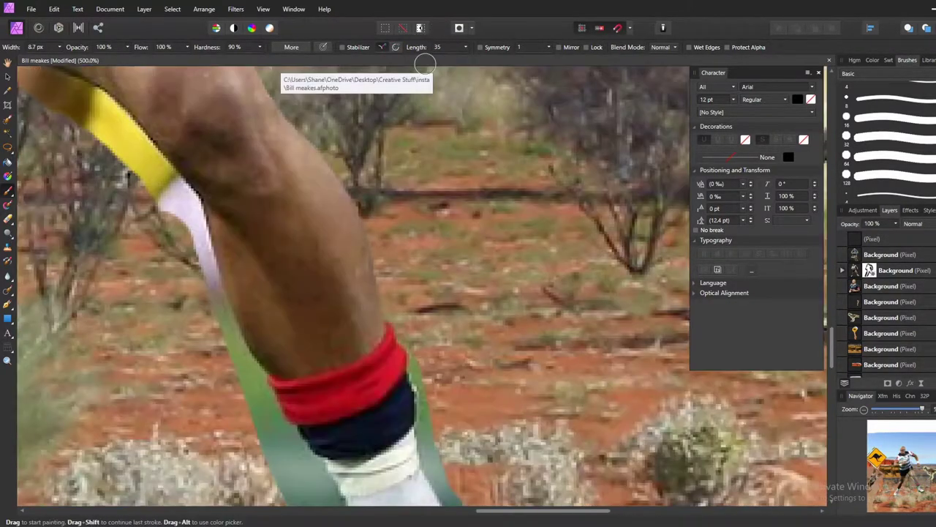
scroll(425, 64, "down", 3)
scroll(423, 64, "down", 3)
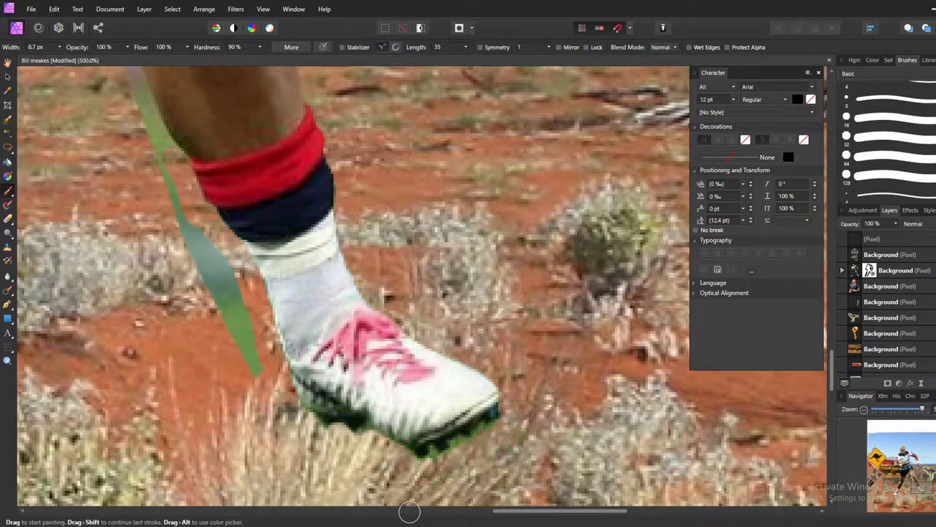
scroll(381, 502, "up", 3)
scroll(381, 501, "up", 3)
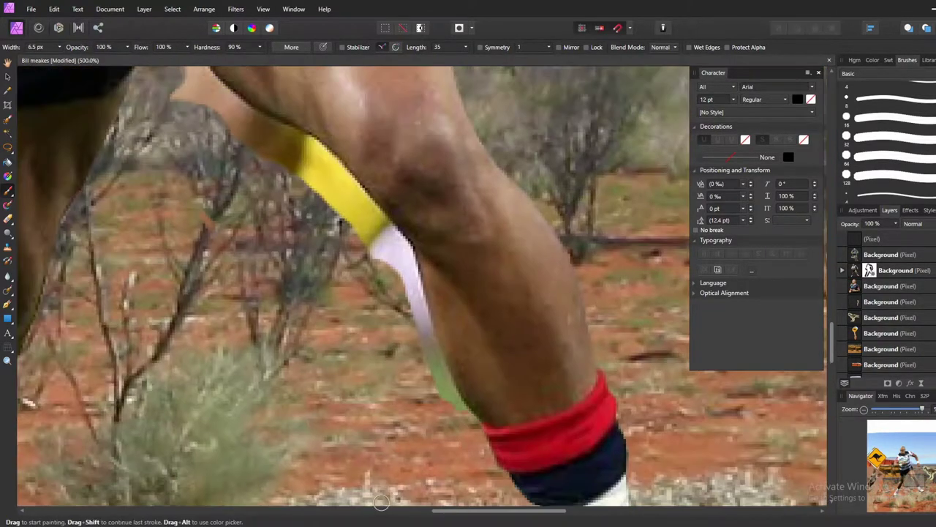
key("]")
scroll(382, 502, "up", 3)
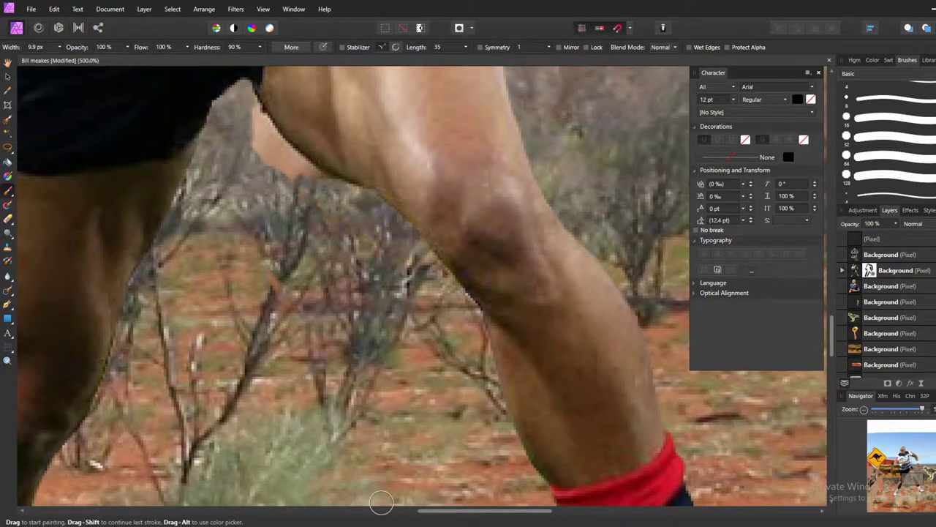
scroll(381, 501, "up", 3)
scroll(381, 502, "down", 1)
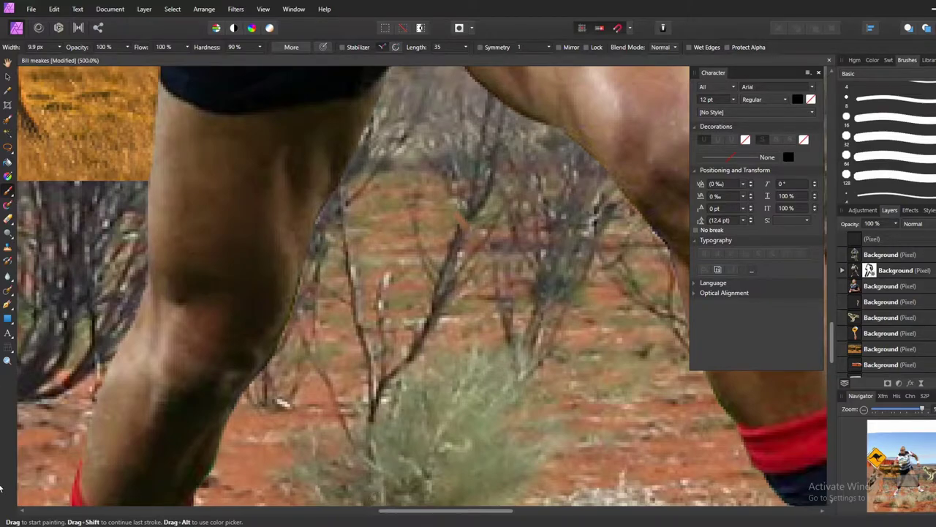
scroll(320, 504, "down", 3)
scroll(320, 505, "down", 3)
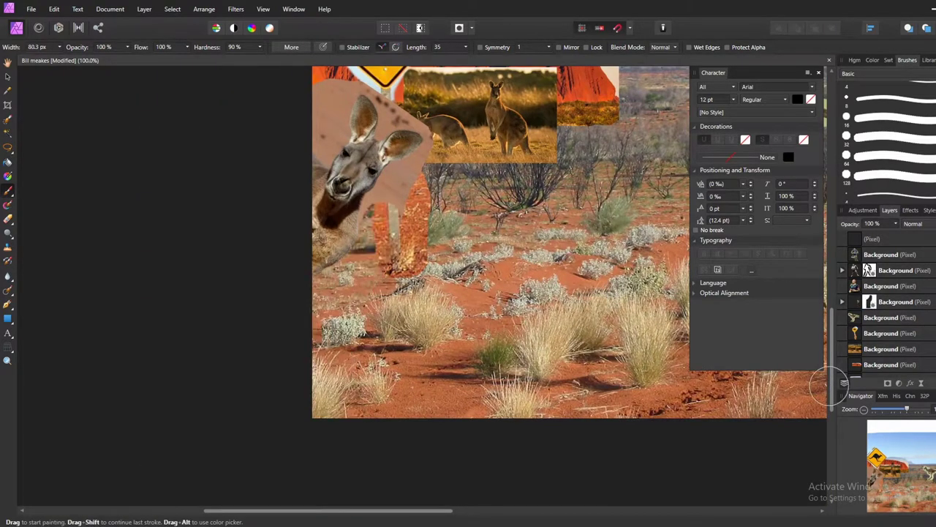
Erase the pink backdrop behind the kangaroo head and the green around the hopping kangaroo.
left_click_drag(387, 220, 387, 176)
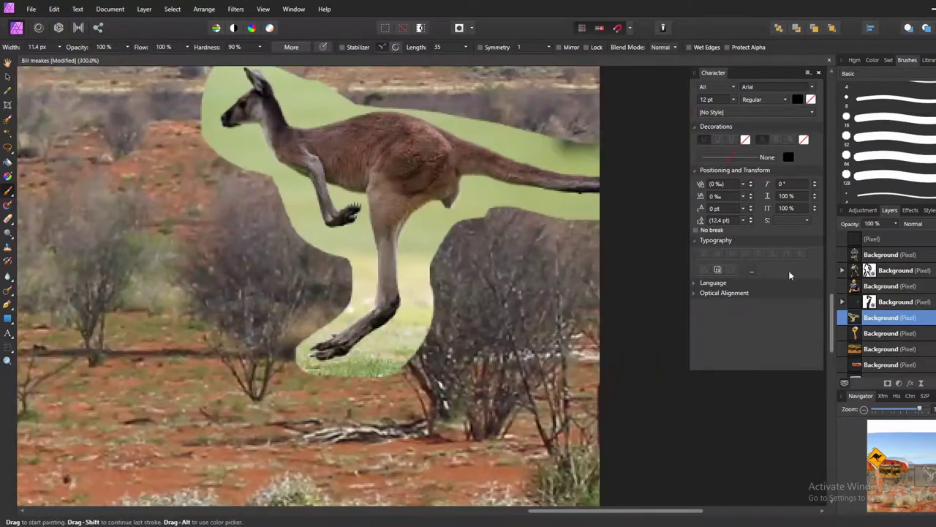
left_click_drag(366, 343, 468, 190)
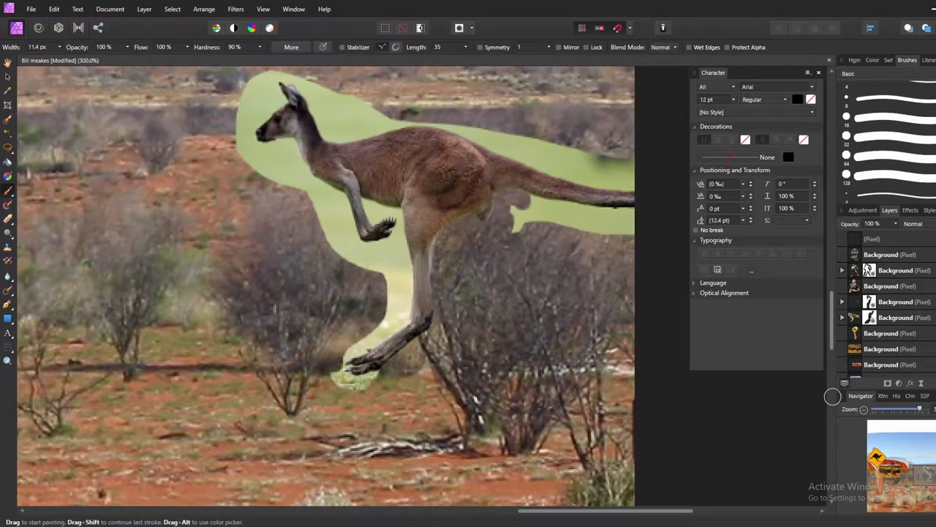
mouse_move(395, 340)
left_mouse_down()
mouse_move(401, 263)
mouse_move(330, 216)
left_mouse_up()
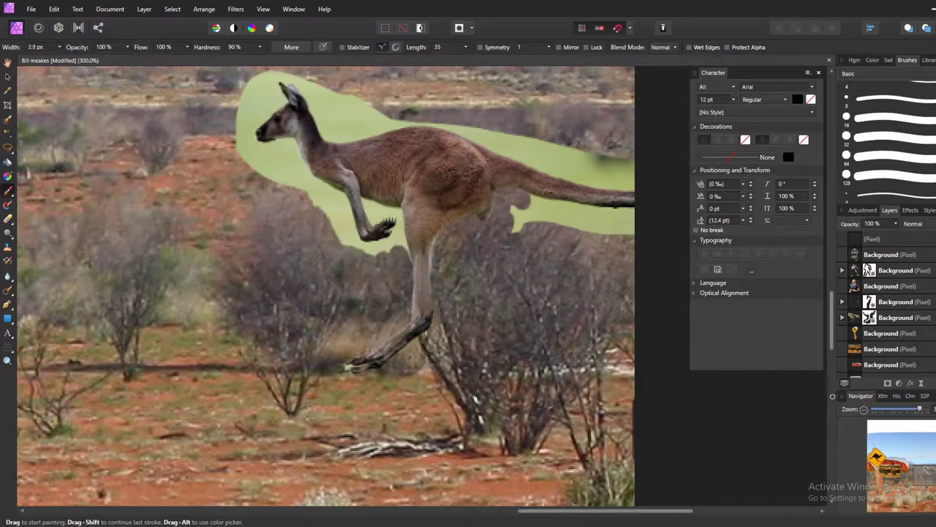
mouse_move(512, 213)
left_mouse_down()
mouse_move(585, 212)
mouse_move(633, 227)
left_mouse_up()
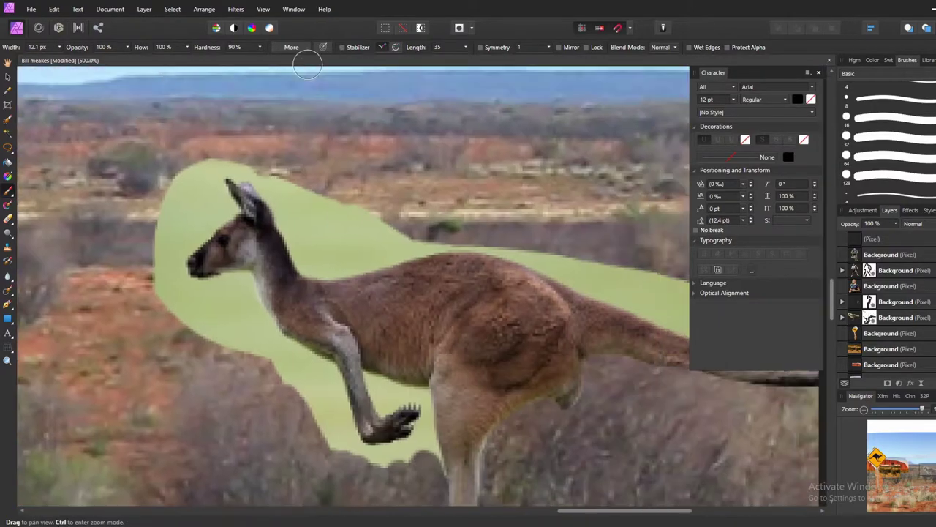
left_click_drag(322, 263, 490, 253)
left_click_drag(578, 267, 293, 190)
scroll(468, 286, "right", 3)
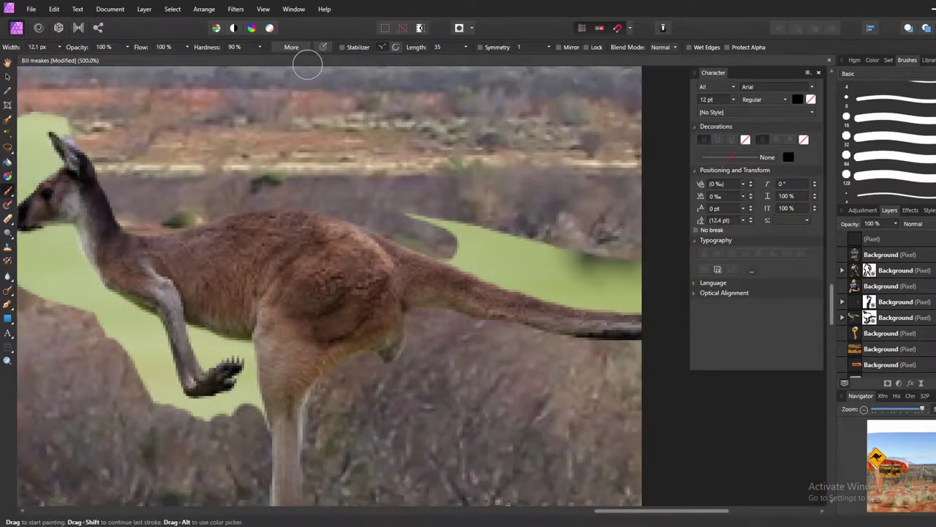
left_click_drag(380, 234, 636, 315)
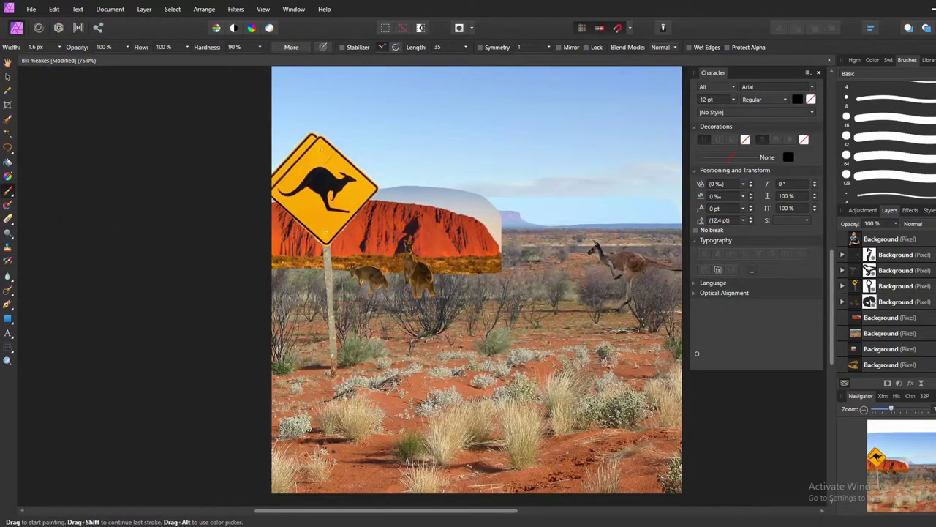
Shift the Uluru layer right, enlarge it and raise it higher behind the kangaroos.
key("v")
left_click(881, 318)
left_click_drag(409, 220, 468, 210)
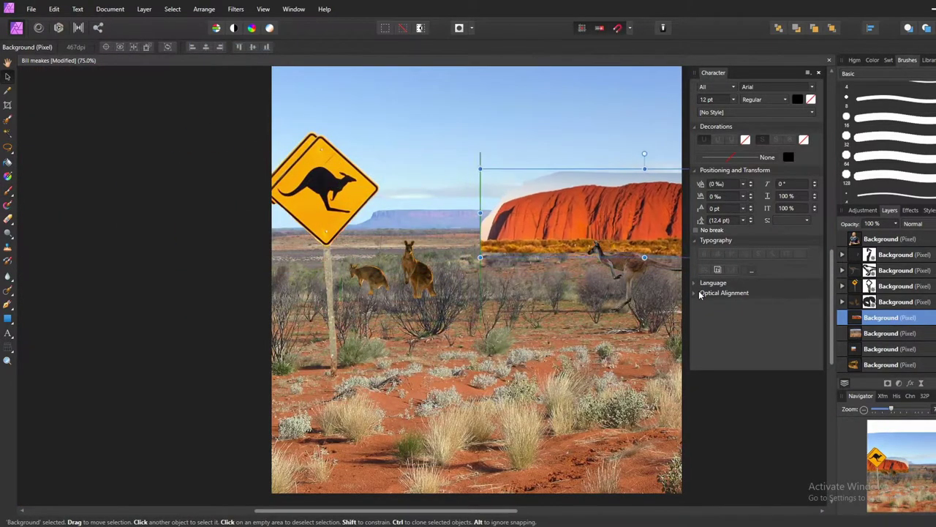
left_click_drag(699, 293, 693, 148)
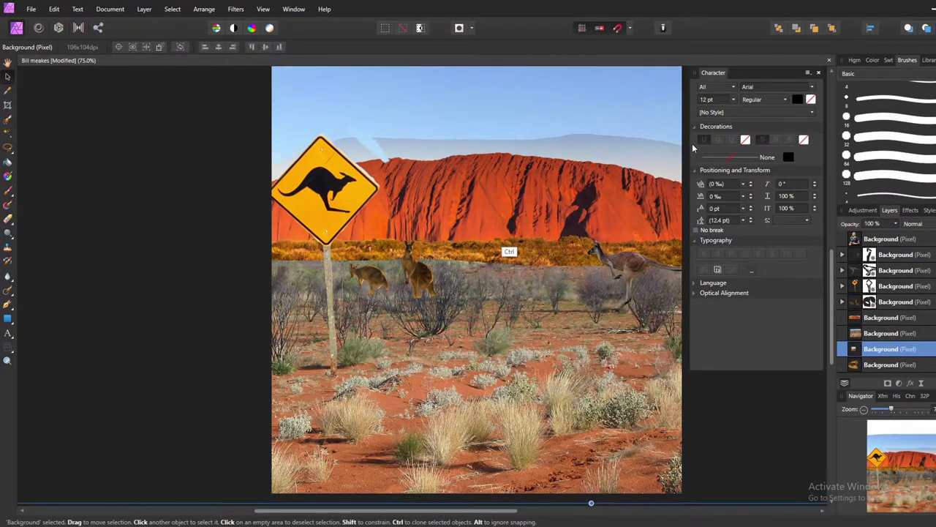
Mask Uluru and paint out the pale band above it with a fully soft brush.
key("b")
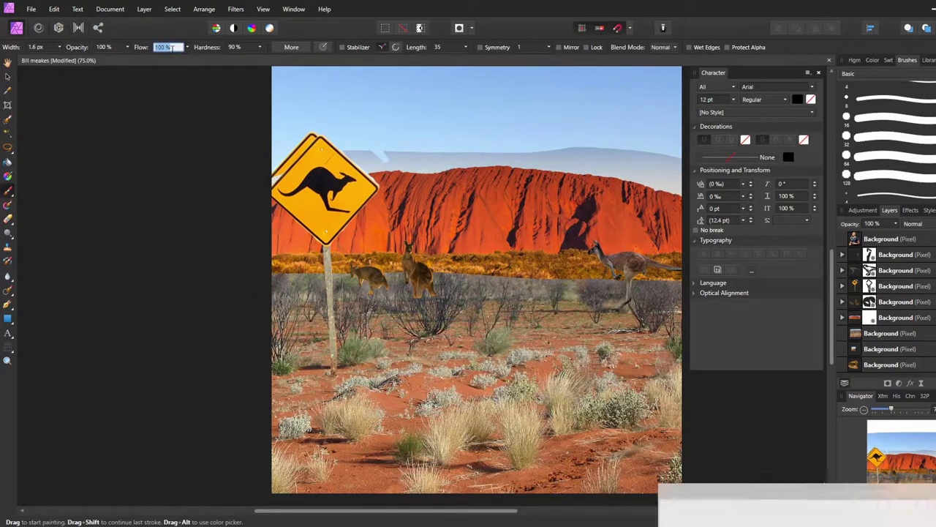
left_click_drag(260, 47, 199, 55)
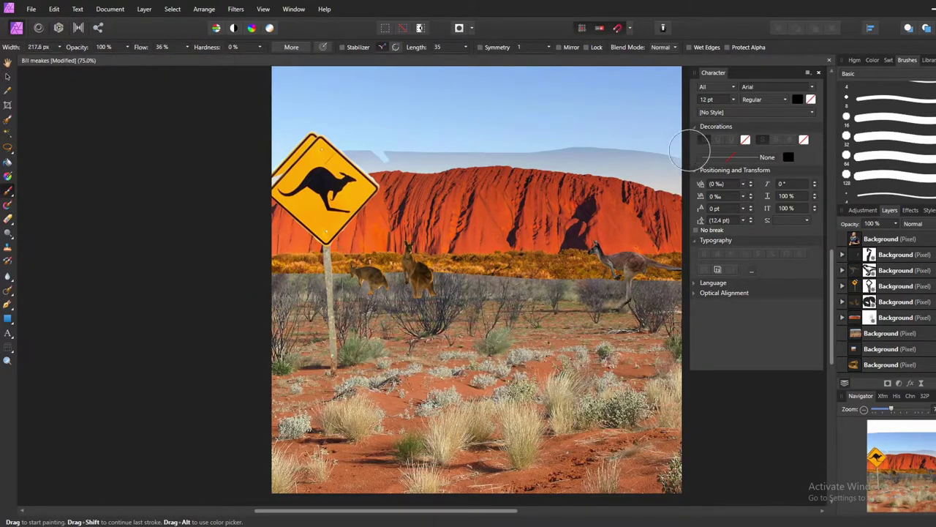
left_click_drag(680, 155, 351, 155)
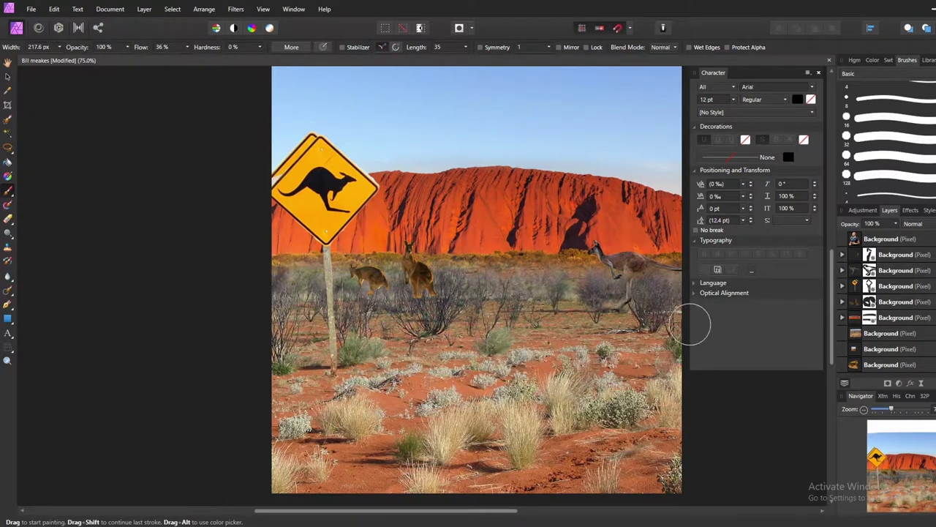
left_click(857, 287)
left_click(9, 120)
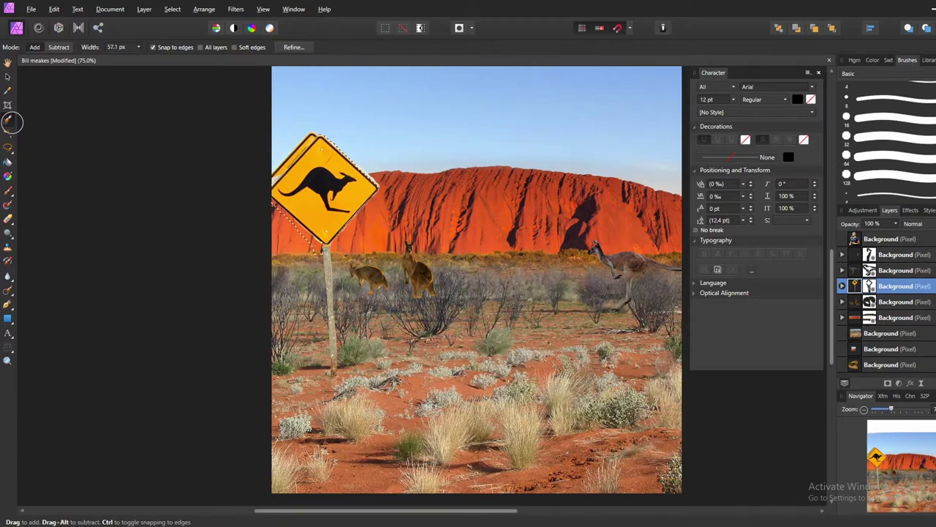
Trace a trial freehand selection around the sign pole, then deselect it.
left_click_drag(322, 256, 345, 417)
left_click_drag(359, 337, 405, 223)
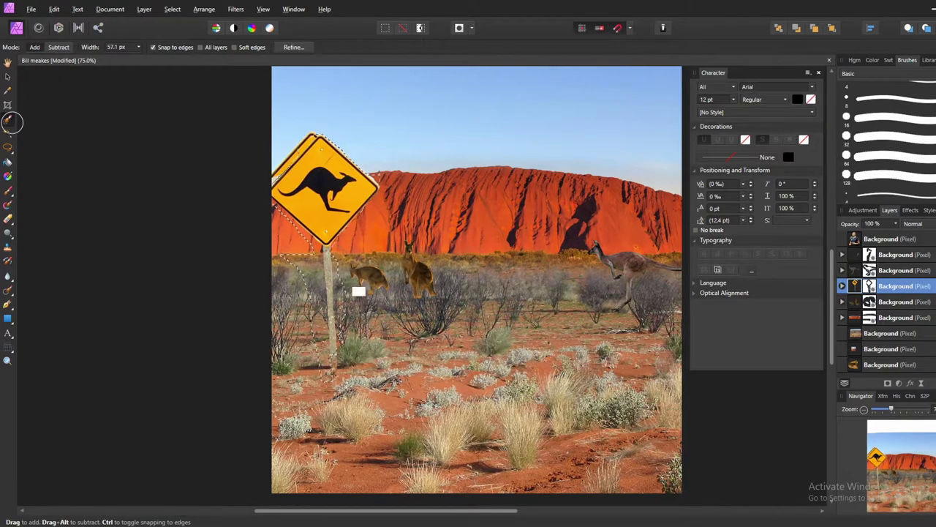
mouse_move(338, 295)
left_mouse_down()
mouse_move(313, 372)
mouse_move(282, 253)
left_mouse_up()
left_click(9, 147)
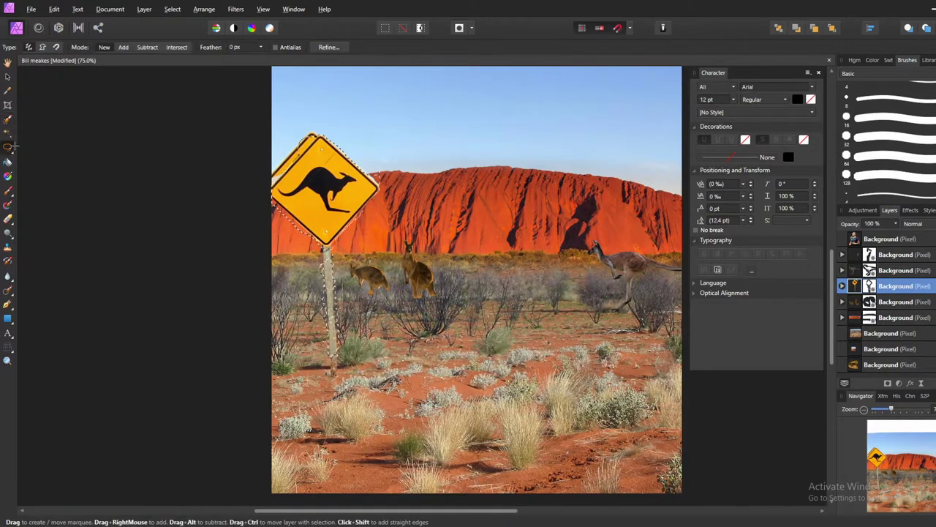
key("ctrl+d")
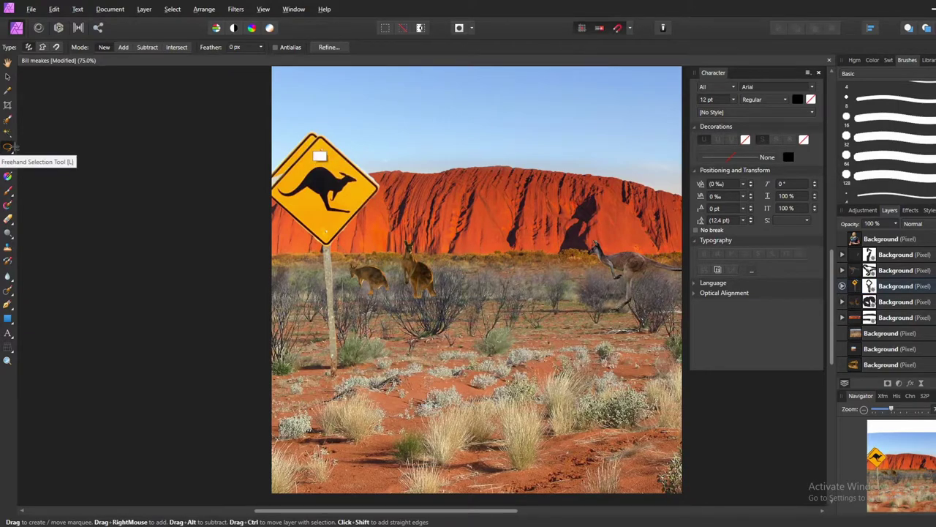
View the kangaroo road sign at 400% and pan across its edges.
left_click_drag(321, 135, 379, 187)
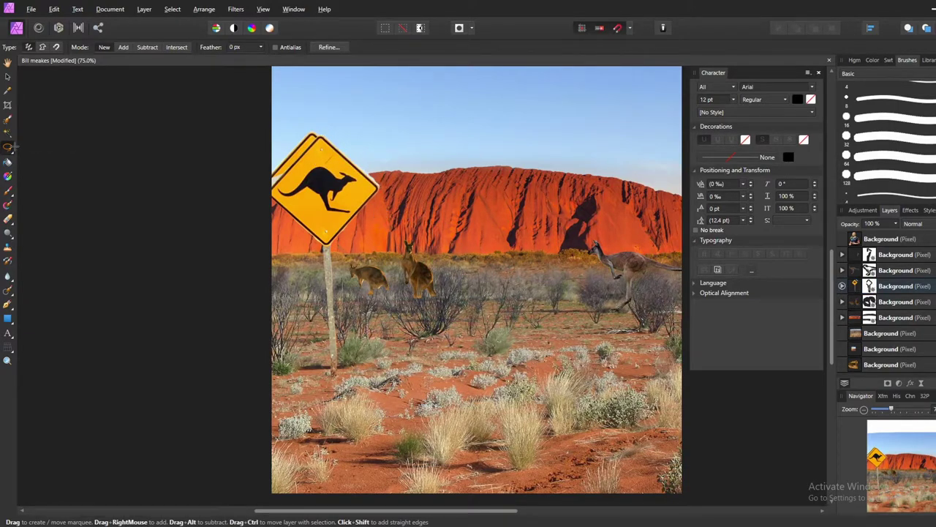
left_click(9, 190)
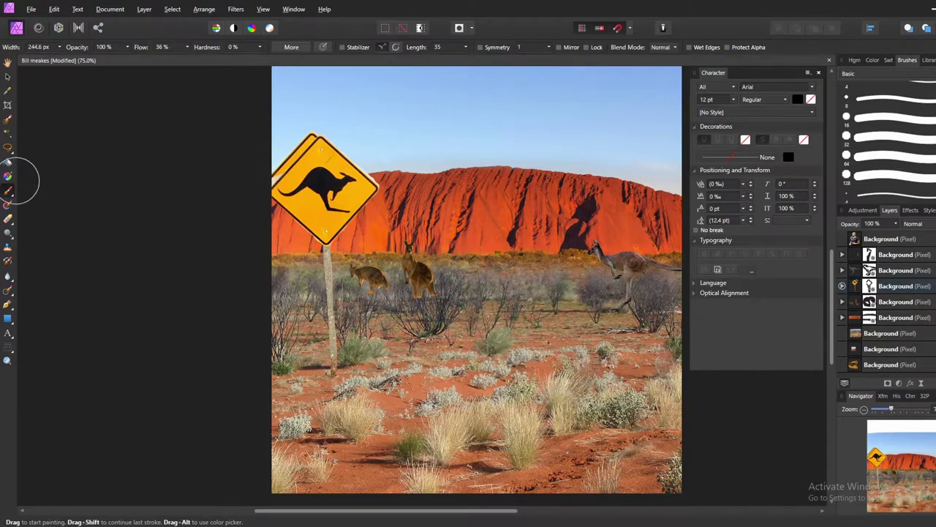
key("ctrl+4")
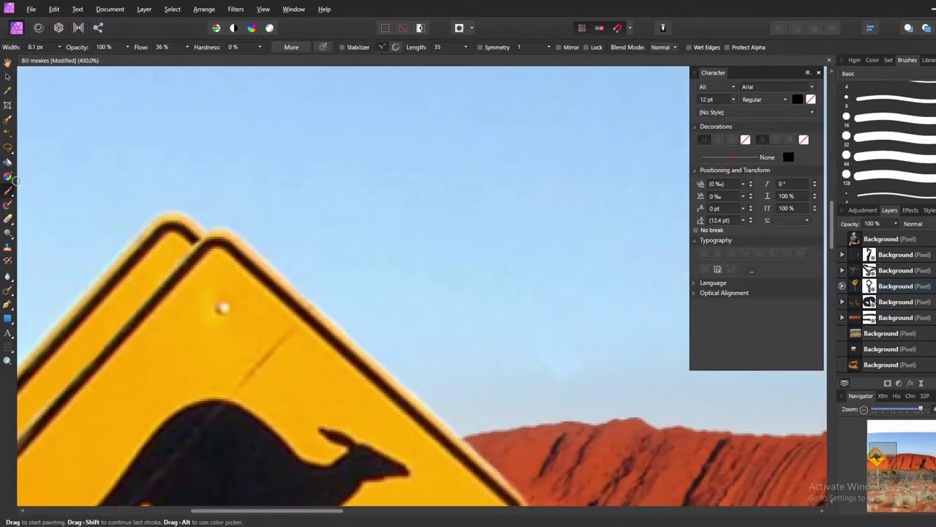
left_click_drag(12, 179, 16, 180)
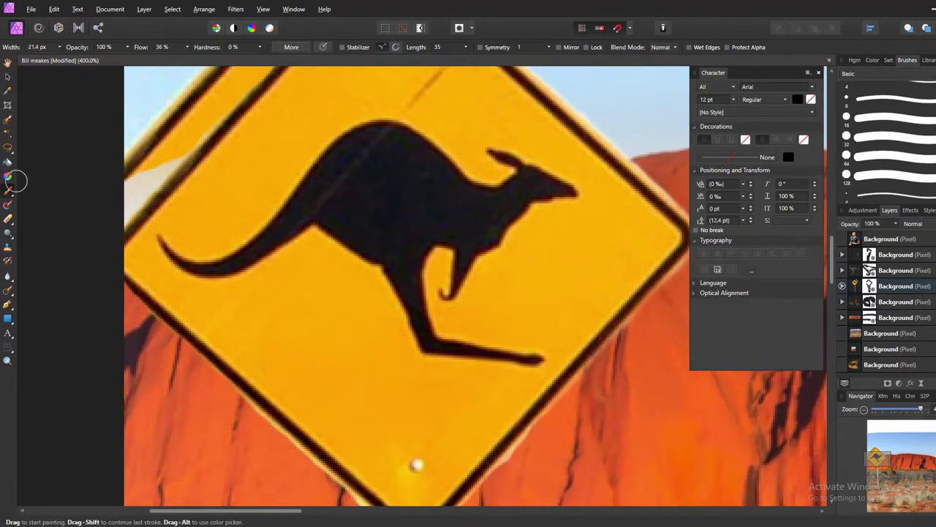
scroll(16, 180, "down", 4)
scroll(16, 180, "down", 3)
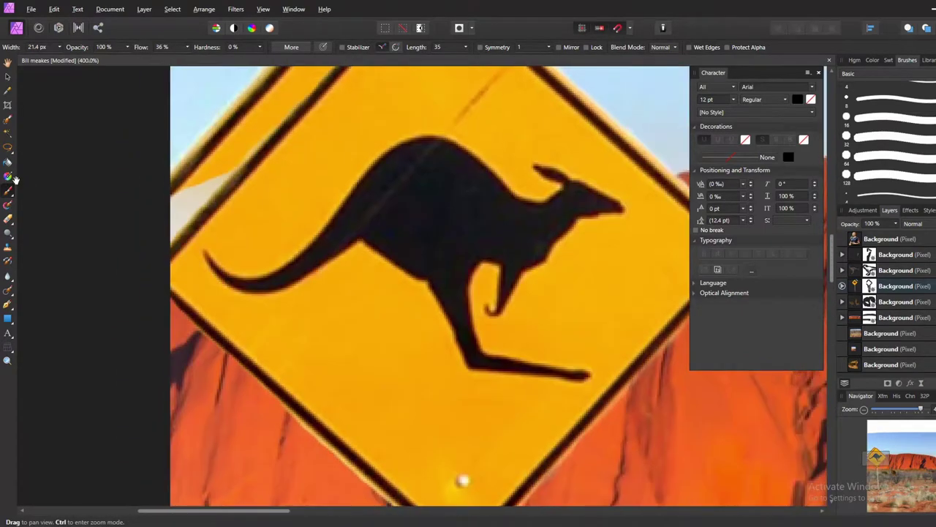
scroll(16, 180, "down", 2)
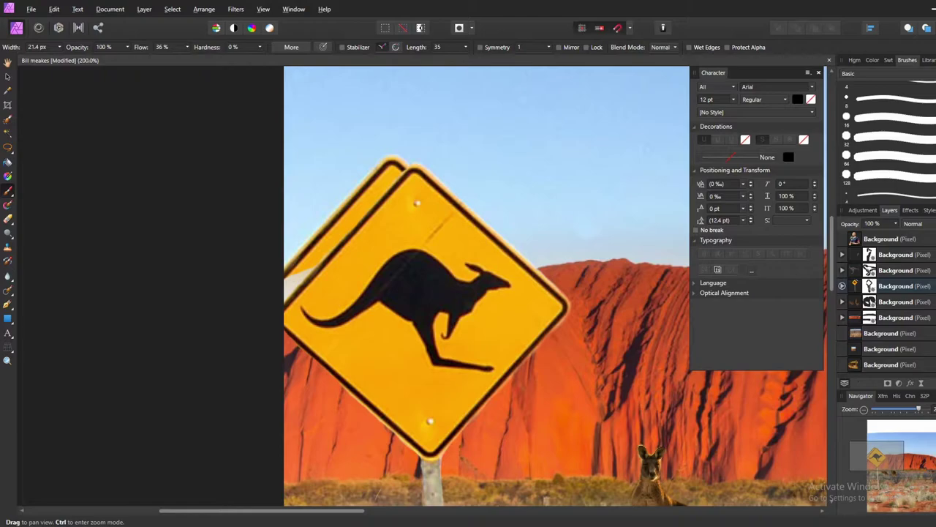
On the bottom layer, inpaint across the empty white strip at the top.
left_click(885, 348)
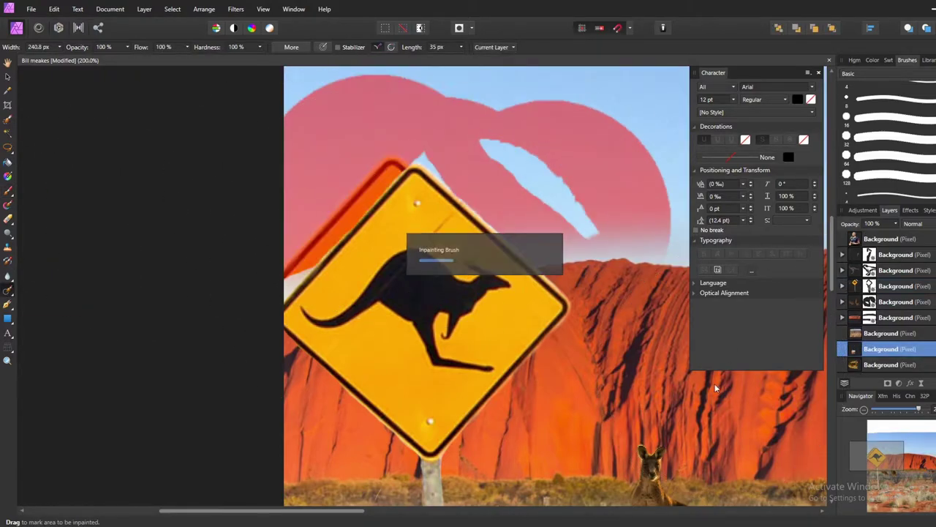
scroll(498, 503, "down", 4)
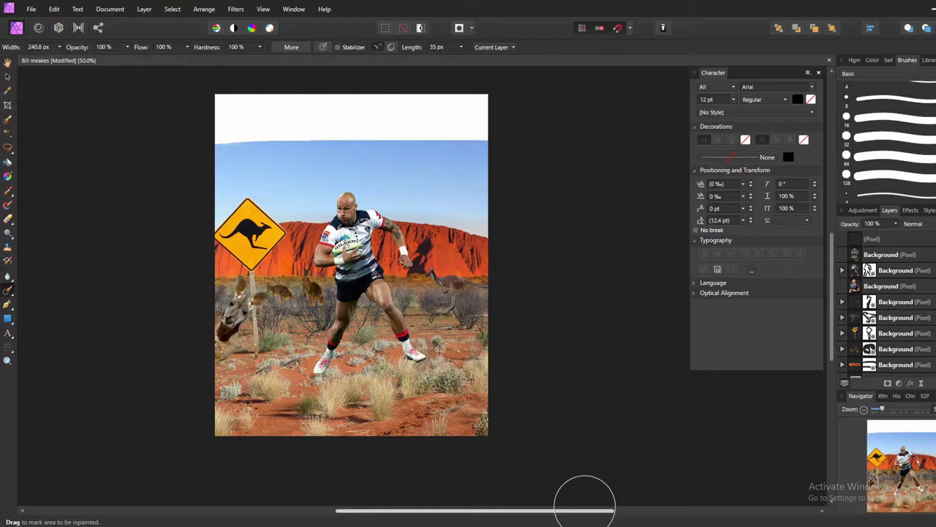
left_click(885, 365)
left_click_drag(223, 121, 487, 124)
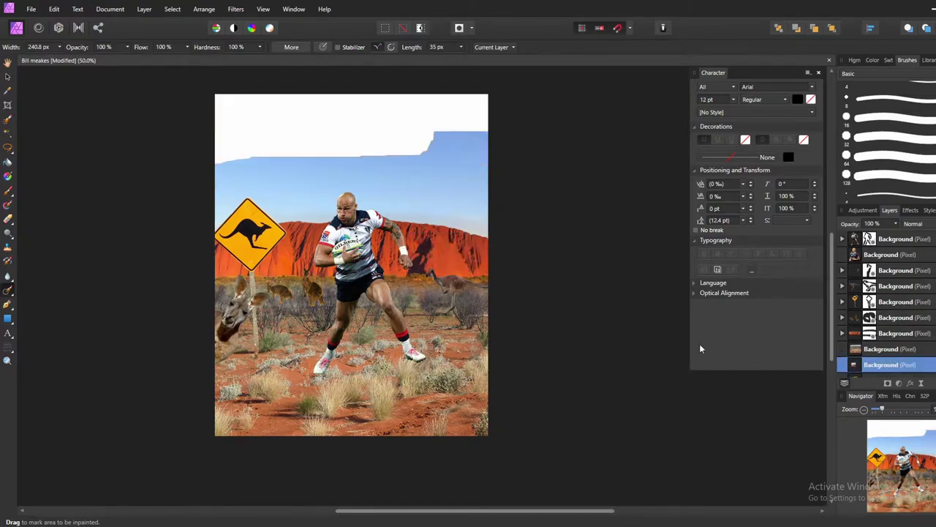
Paint the top of the picture sky blue with the 1073 px Paint Brush.
left_click(10, 175)
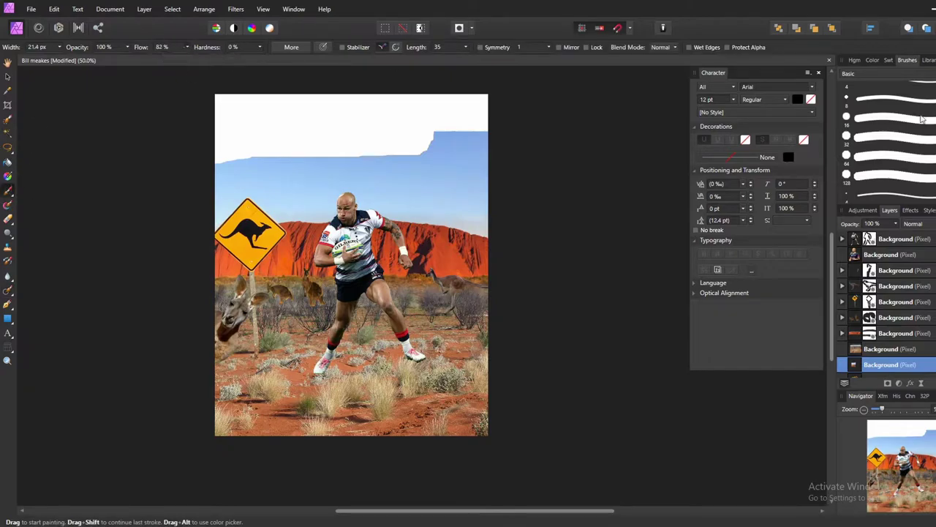
left_click(872, 60)
left_click(397, 146, "alt")
left_click_drag(397, 129, 468, 132)
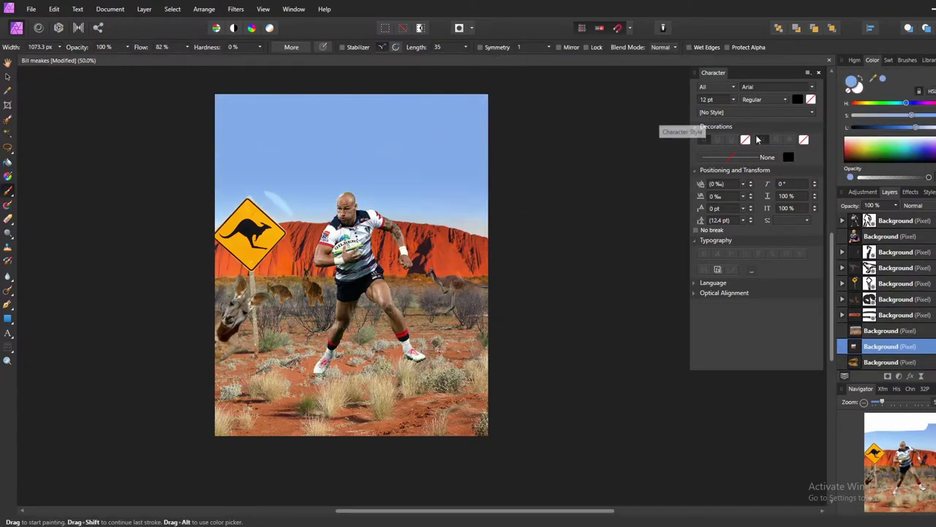
left_click(892, 283)
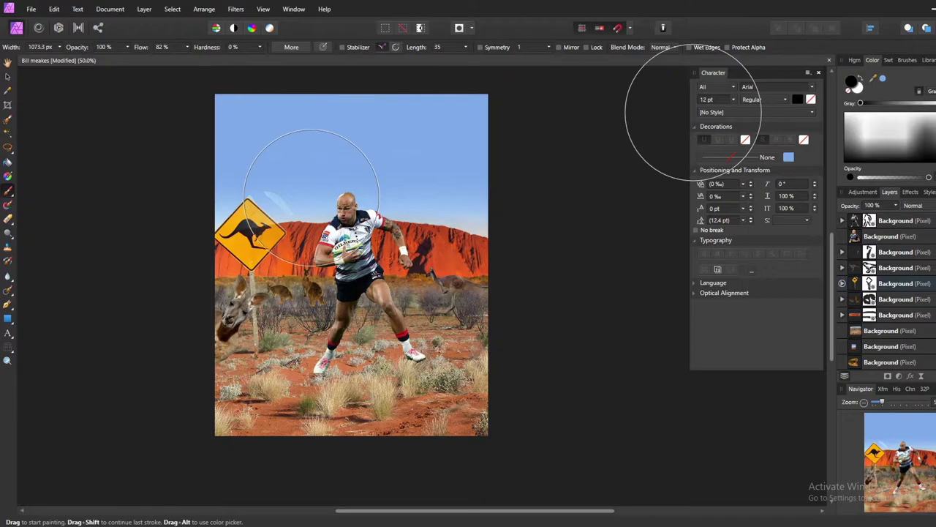
key("bracketleft")
key("bracketleft")
key("bracketleft")
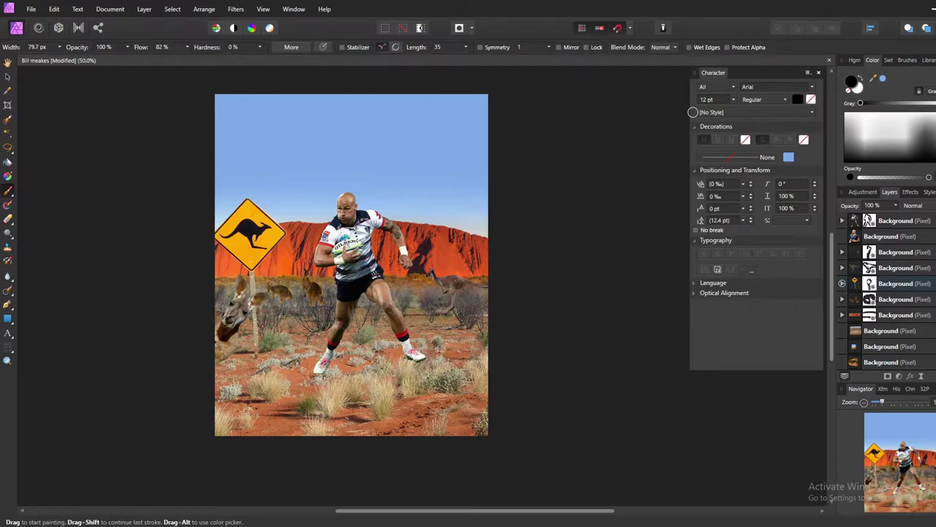
Move the Uluru rock layer higher in the scene, undoing the last nudge.
left_click(893, 315)
key("v")
left_click_drag(376, 178, 347, 157)
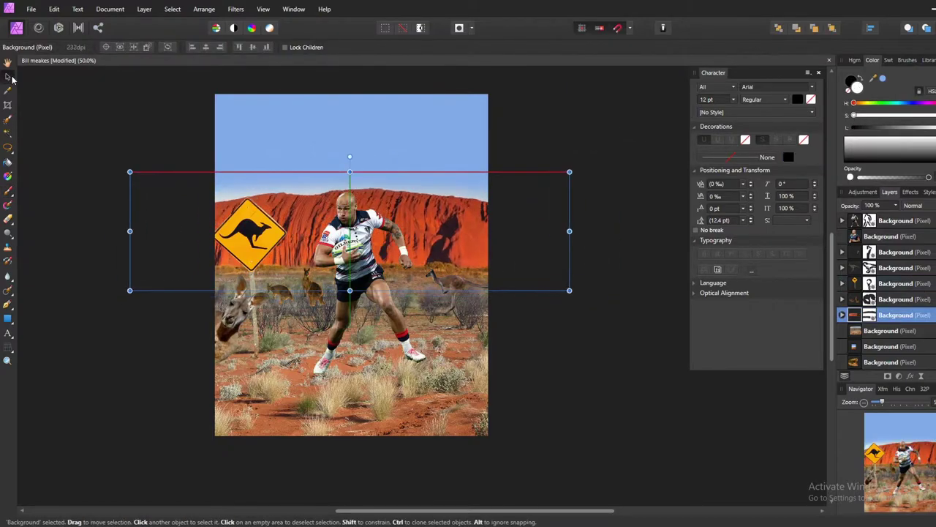
left_click(880, 314)
key("ctrl+z")
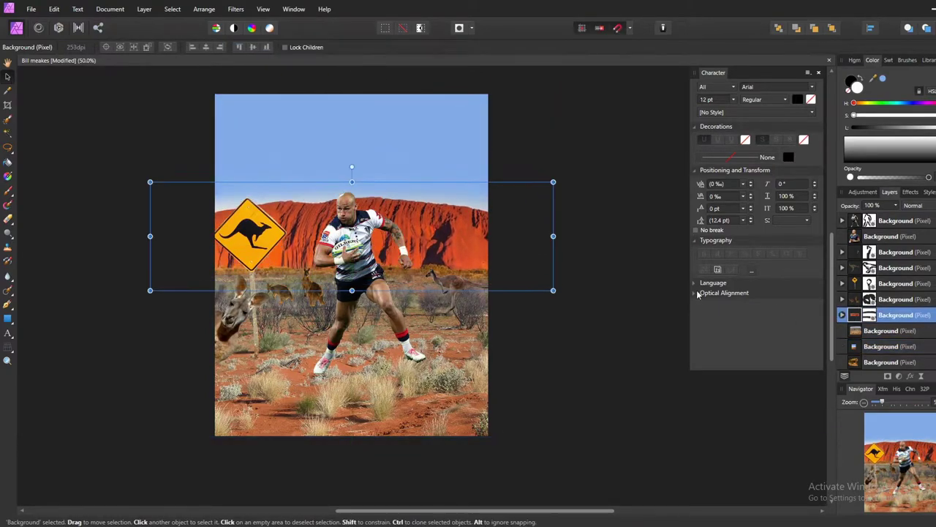
In Develop, lower the desert layer's exposure and raise its brightness.
key("ctrl+3")
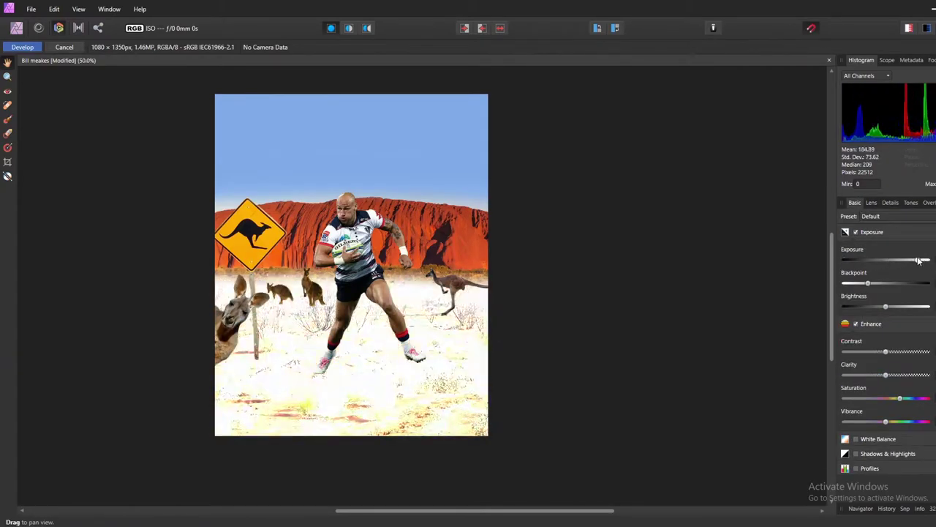
left_click_drag(921, 260, 883, 260)
mouse_move(885, 306)
left_mouse_down()
mouse_move(899, 306)
mouse_move(883, 307)
mouse_move(876, 283)
left_mouse_up()
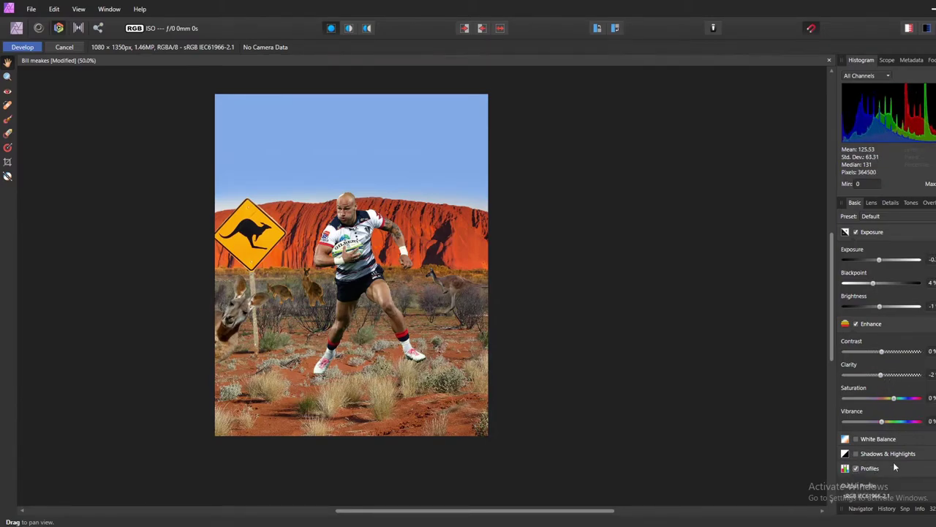
left_click(911, 202)
left_click_drag(883, 307, 878, 278)
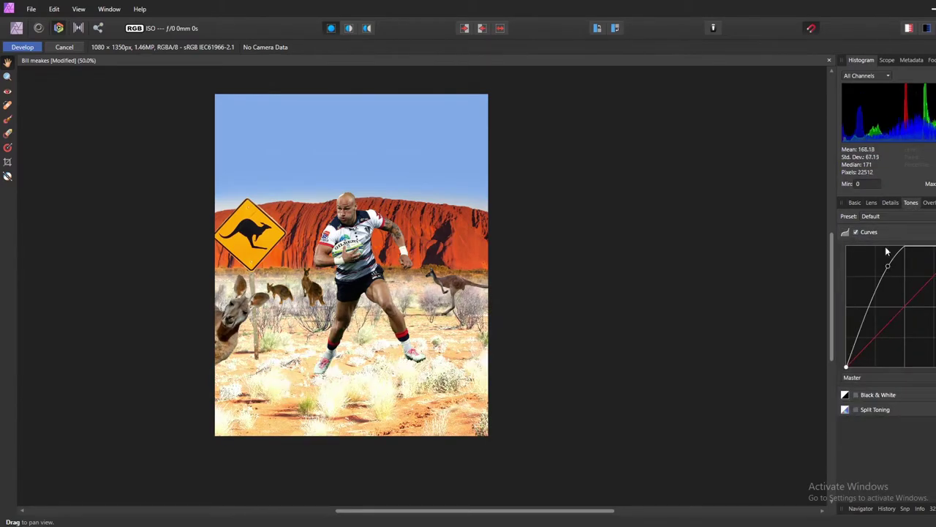
left_click(927, 202)
left_click(872, 202)
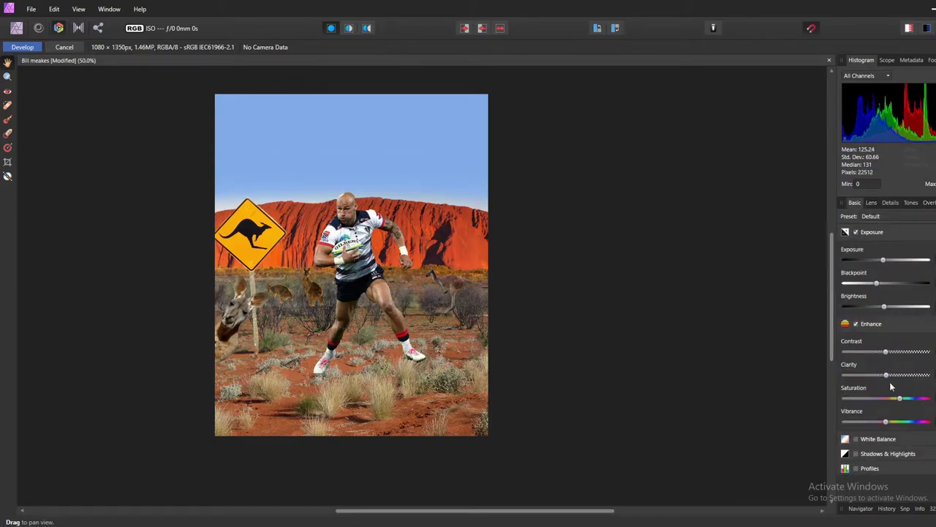
Add slight saturation, deepen shadows with Shadows & Highlights, and apply Develop.
left_click_drag(900, 398, 919, 399)
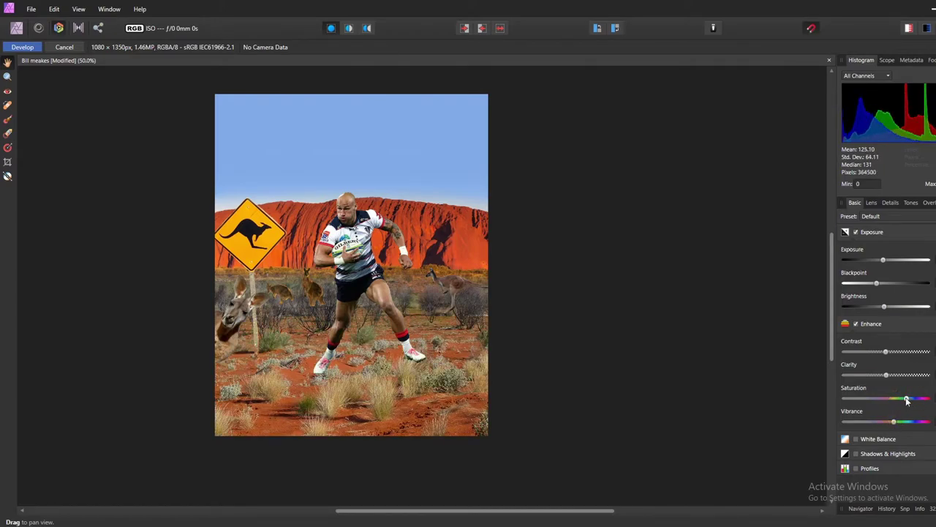
left_click(856, 453)
scroll(867, 439, "down", 1)
mouse_move(880, 454)
left_mouse_down()
mouse_move(868, 455)
mouse_move(879, 454)
mouse_move(894, 476)
left_mouse_up()
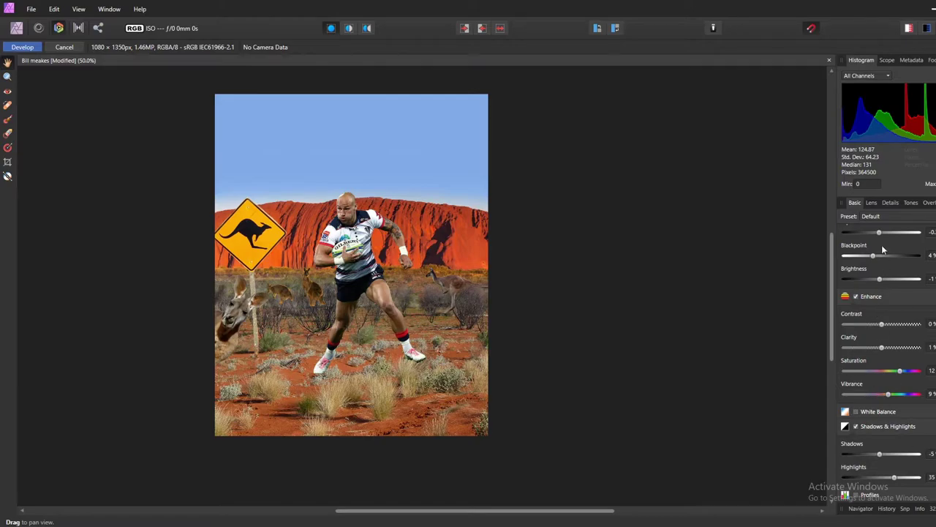
left_click_drag(900, 371, 893, 370)
key("Return")
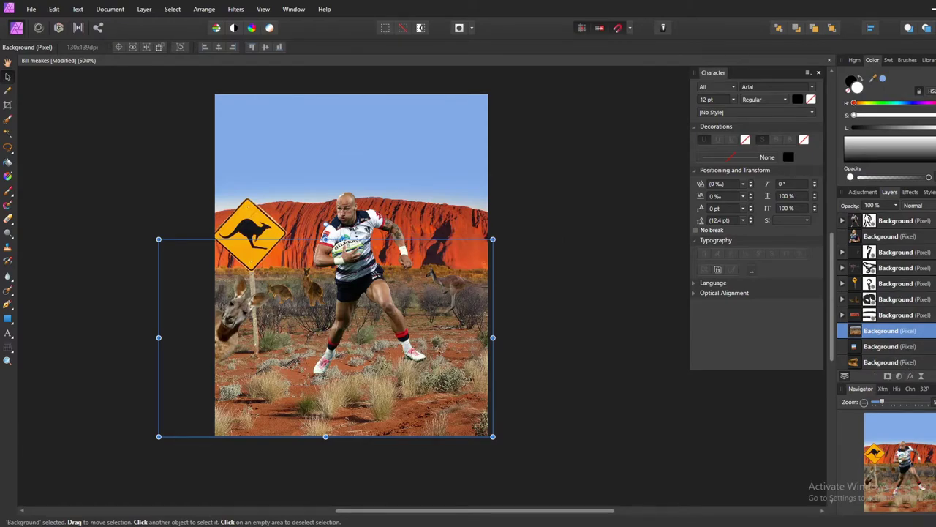
In Develop, adjust the rugby player's brightness, contrast, clarity and shadows.
scroll(887, 292, "up", 1)
left_click(892, 314)
left_click(892, 251)
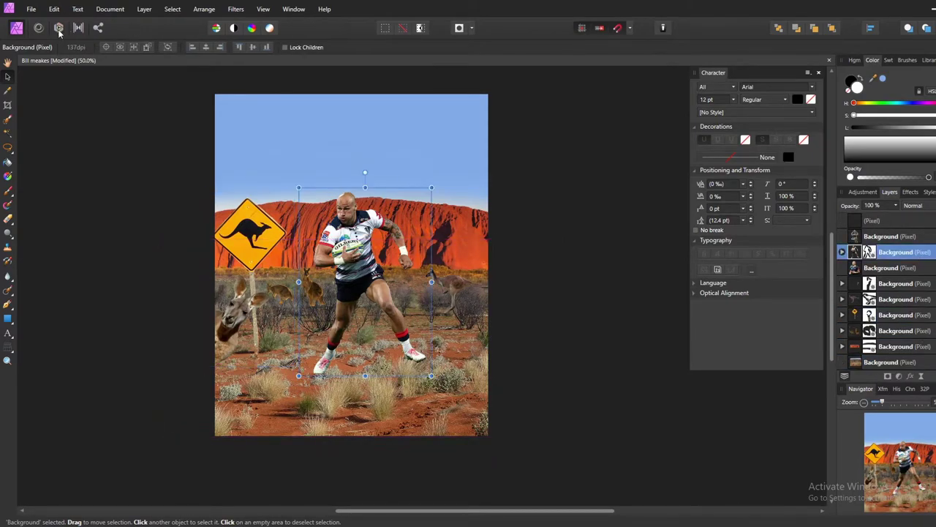
left_click(59, 28)
left_click_drag(883, 284, 893, 306)
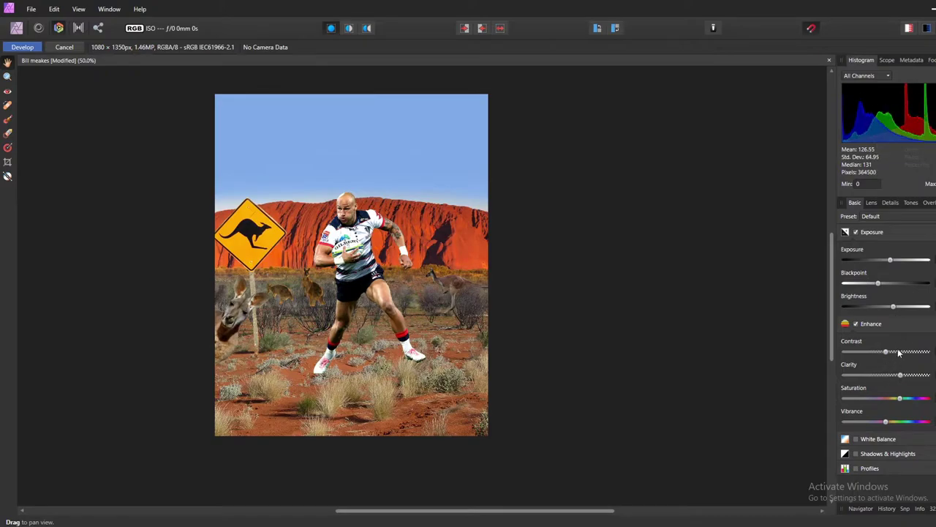
mouse_move(885, 351)
left_mouse_down()
mouse_move(901, 374)
mouse_move(881, 400)
left_mouse_up()
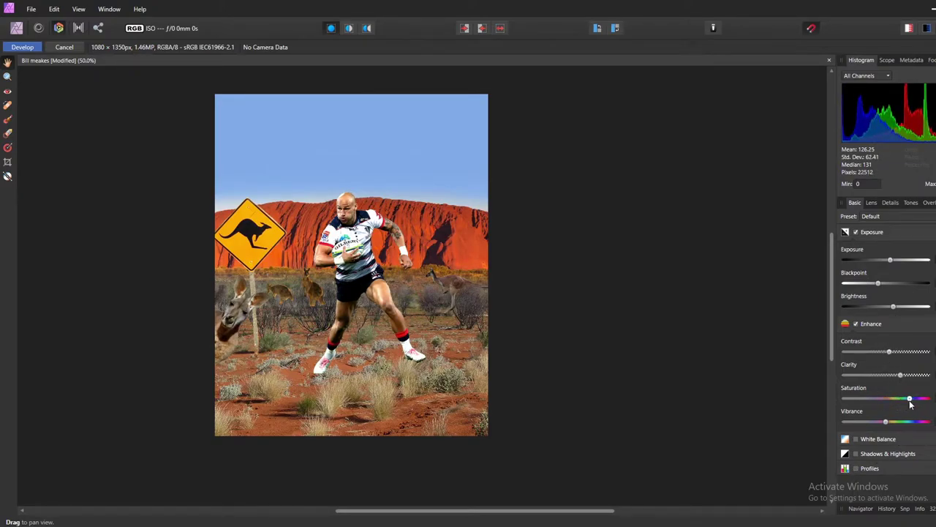
left_click(856, 454)
left_click_drag(882, 455, 876, 455)
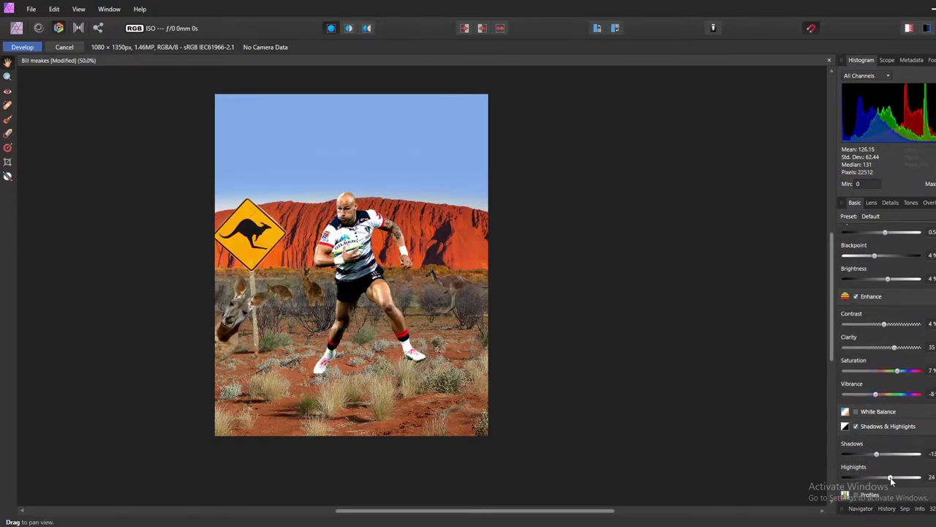
Disable detail refinement, brighten exposure, raise clarity, tweak sharpening radius, and apply Develop.
left_click(890, 202)
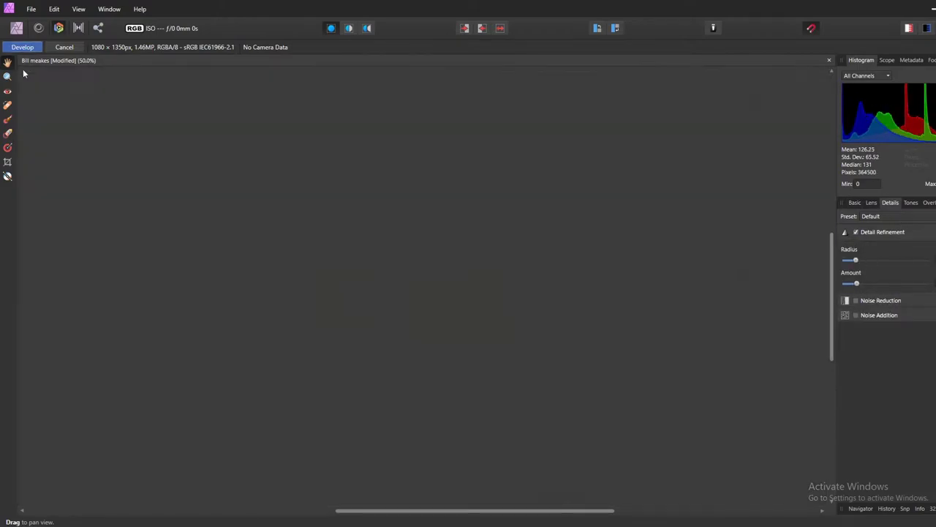
left_click(856, 232)
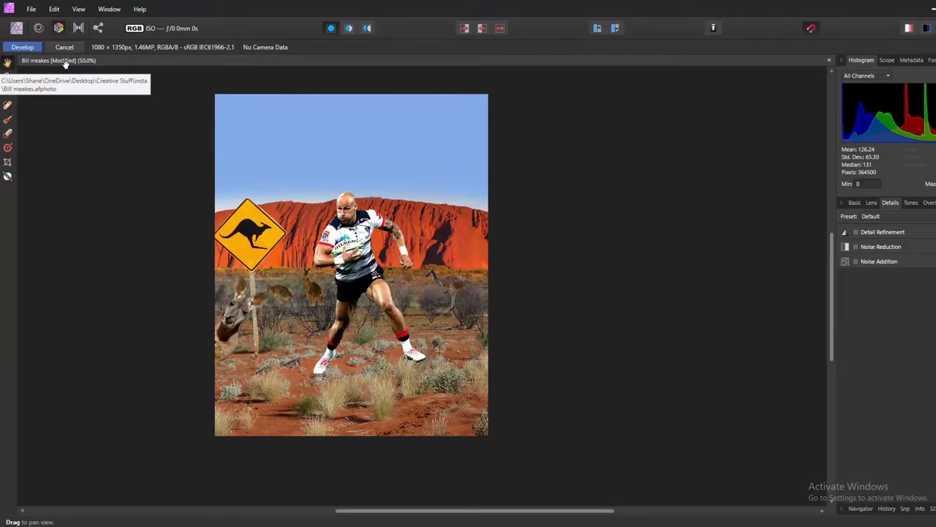
left_click(854, 203)
left_click_drag(885, 261, 893, 260)
mouse_move(868, 283)
left_mouse_down()
mouse_move(883, 283)
mouse_move(890, 306)
left_mouse_up()
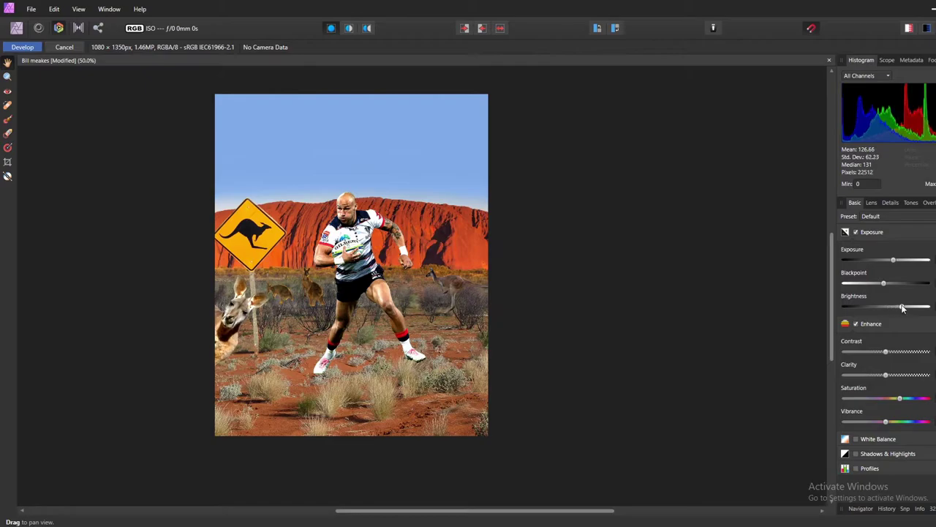
mouse_move(885, 374)
left_mouse_down()
mouse_move(893, 374)
mouse_move(892, 351)
left_mouse_up()
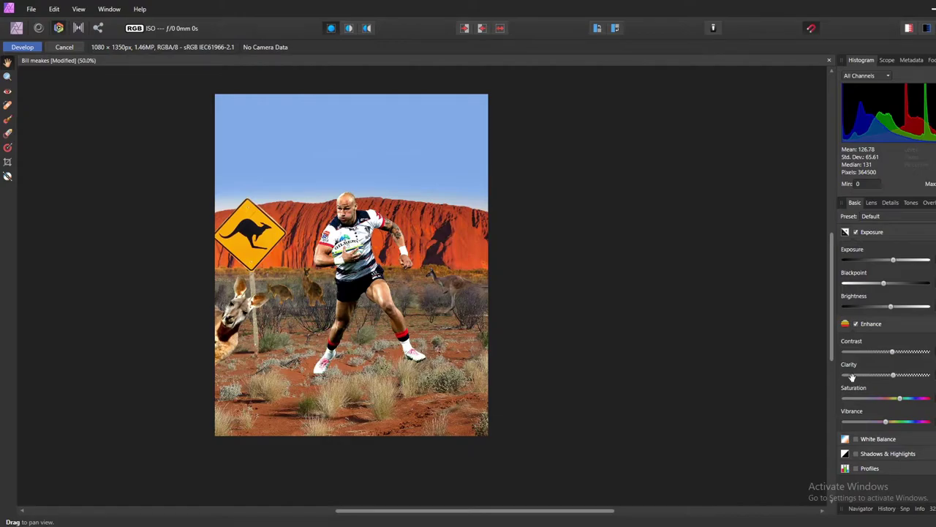
left_click(878, 453)
left_click_drag(881, 454, 884, 477)
left_click(890, 202)
left_click_drag(848, 261, 854, 260)
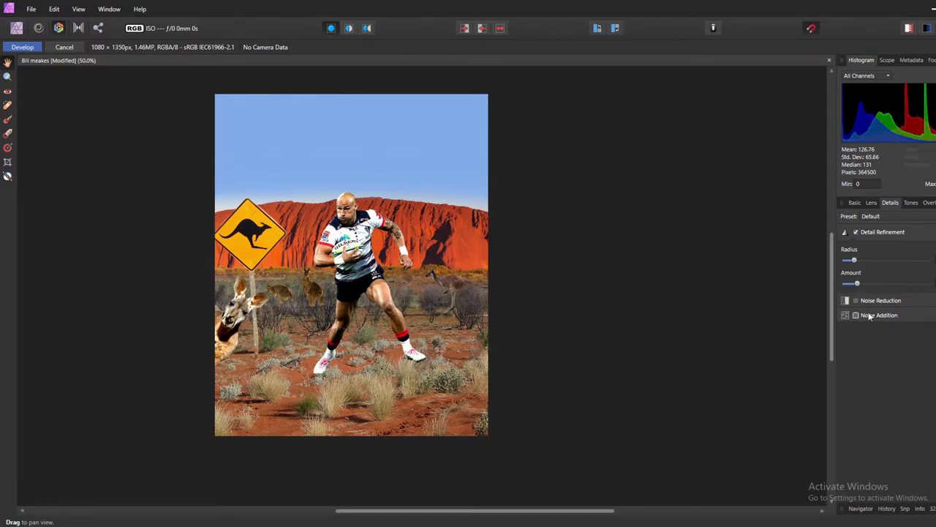
left_click(22, 47)
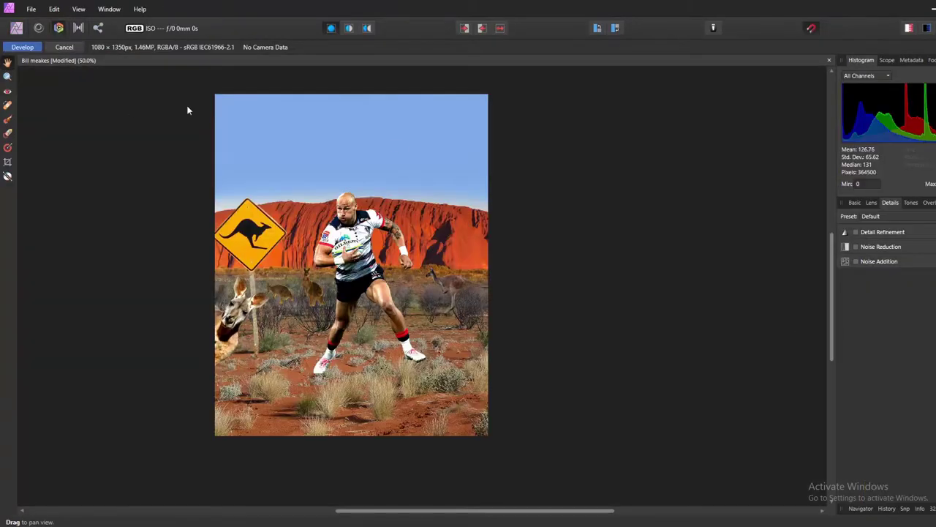
Lower exposure slightly, lift the shadows, check Detail Refinement and commit Develop.
left_click_drag(893, 262, 891, 261)
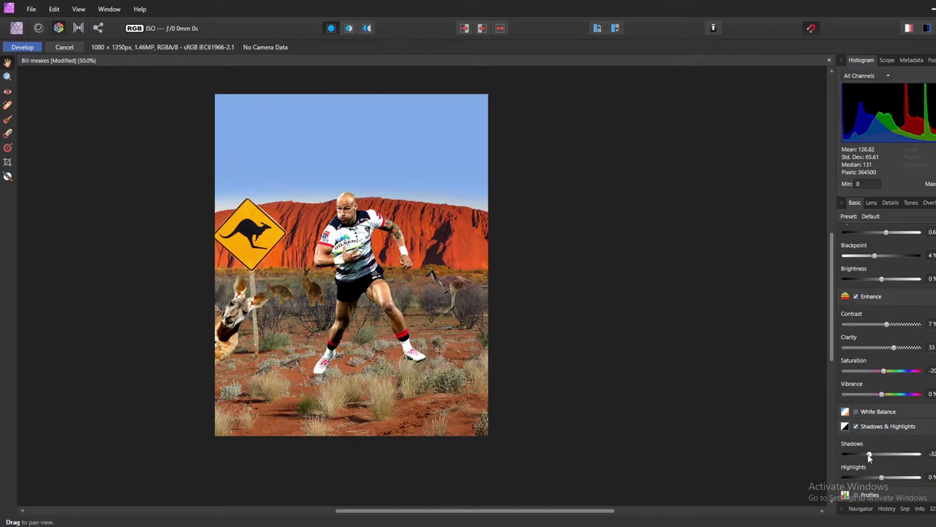
mouse_move(869, 456)
left_mouse_down()
mouse_move(886, 455)
mouse_move(887, 477)
left_mouse_up()
left_click(890, 202)
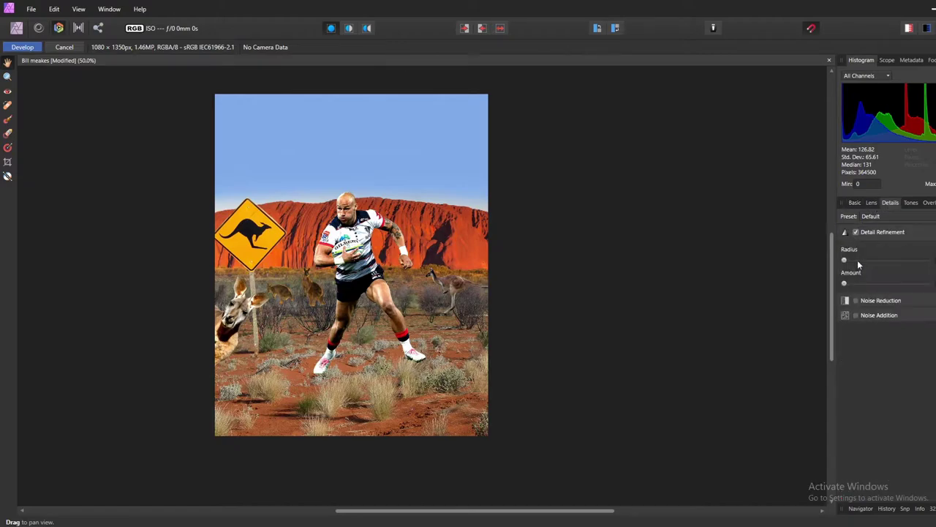
left_click(36, 48)
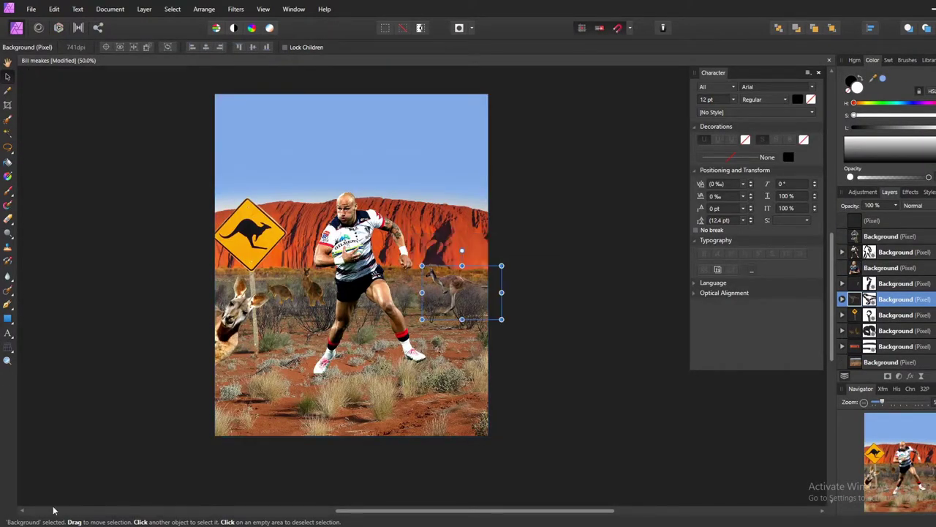
Develop the kangaroo group with more brightness, contrast, clarity, saturation and brighter shadows.
left_click(886, 333)
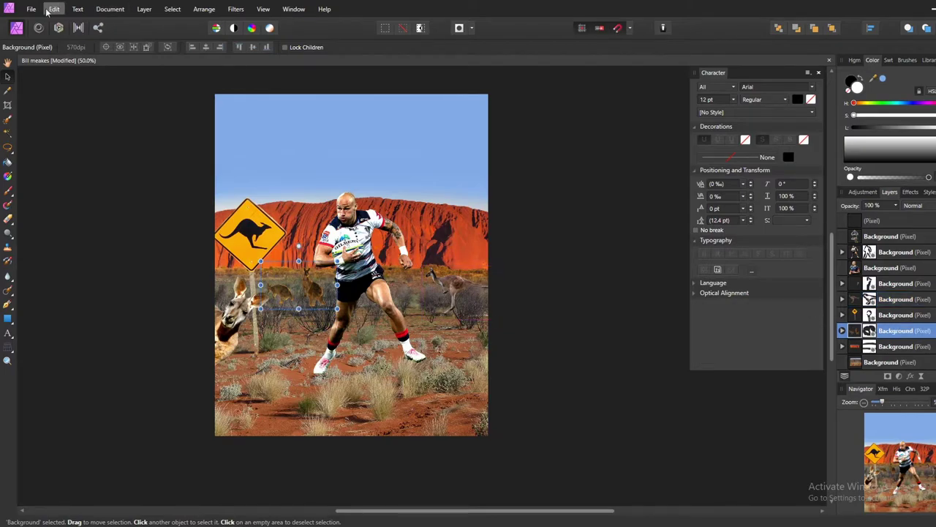
left_click(58, 28)
left_click_drag(885, 306, 888, 306)
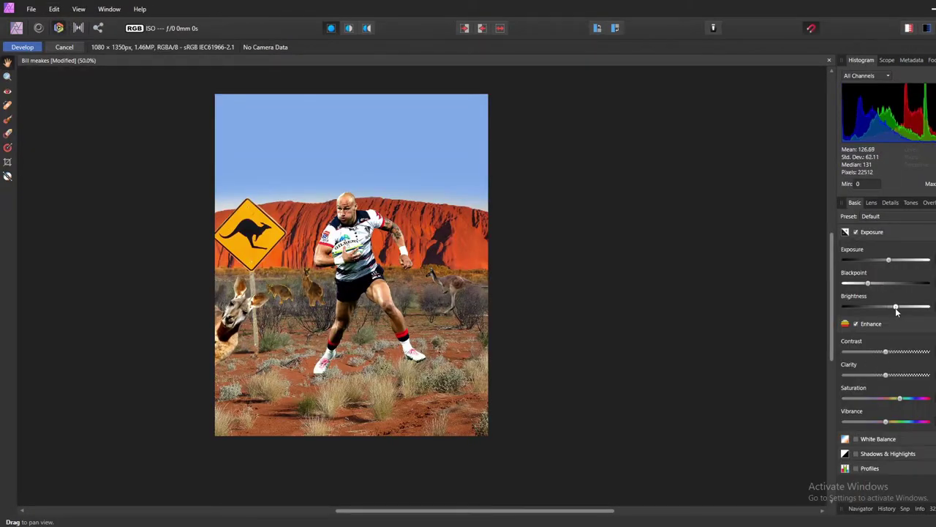
left_click_drag(886, 374, 895, 374)
left_click_drag(886, 351, 895, 352)
left_click_drag(890, 399, 895, 399)
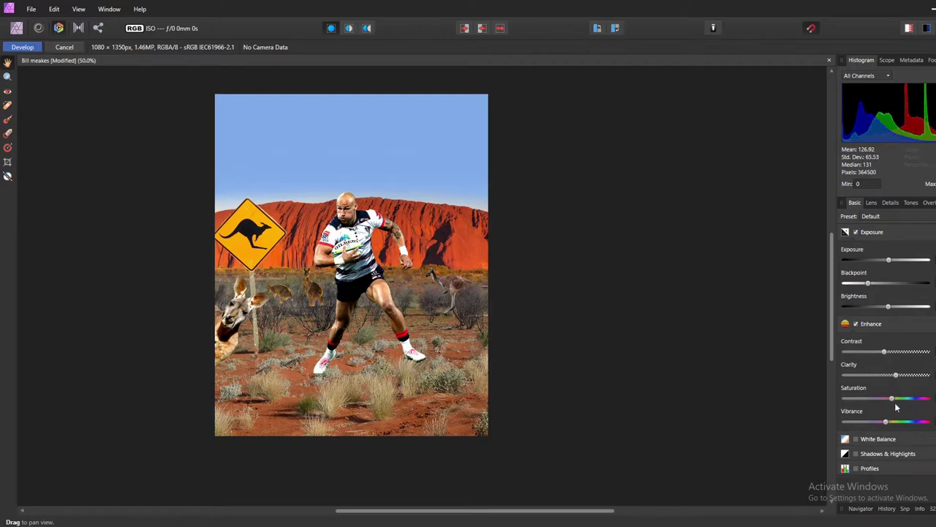
left_click(856, 453)
scroll(882, 438, "down", 1)
left_click_drag(881, 453, 866, 447)
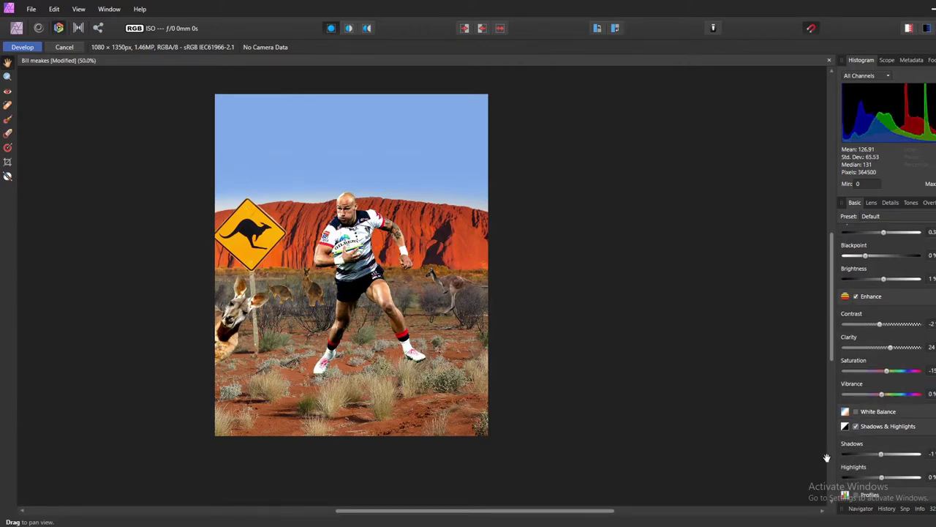
left_click_drag(882, 456, 895, 455)
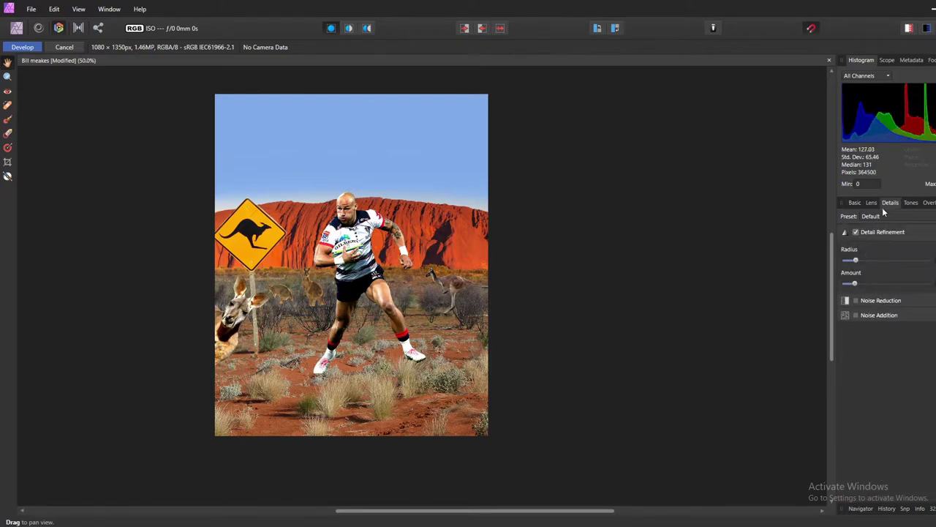
left_click(22, 46)
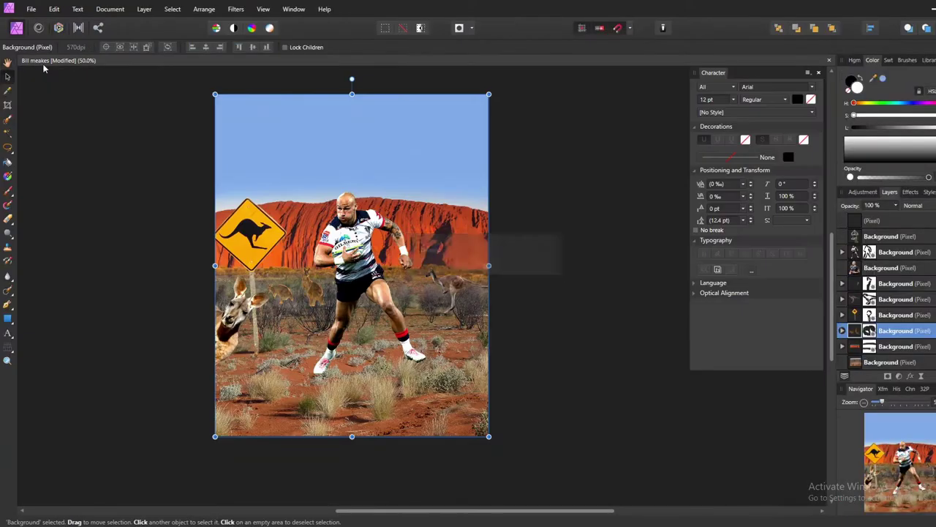
Develop the rock and horizon layer: raise blackpoint, add clarity, reduce vibrance, enable shadows.
left_click(58, 28)
left_click_drag(867, 283, 887, 306)
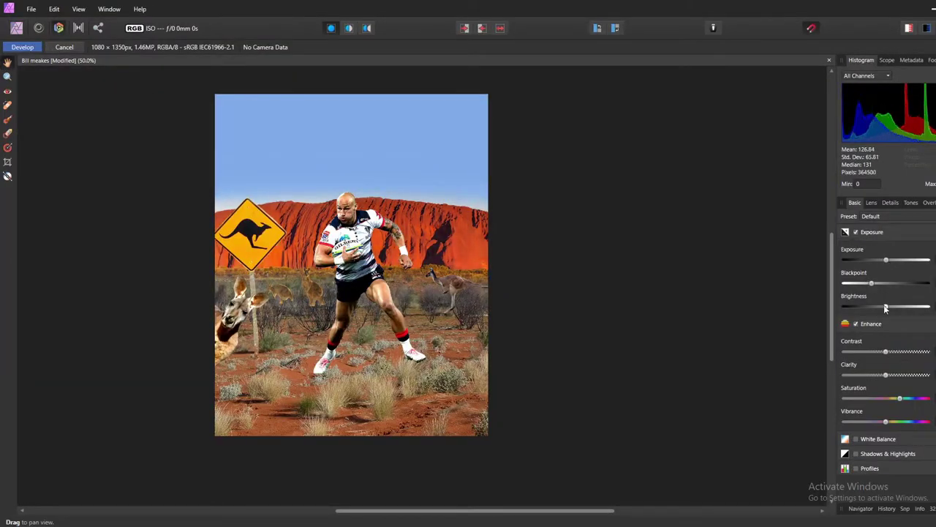
mouse_move(885, 352)
left_mouse_down()
mouse_move(876, 352)
mouse_move(903, 374)
left_mouse_up()
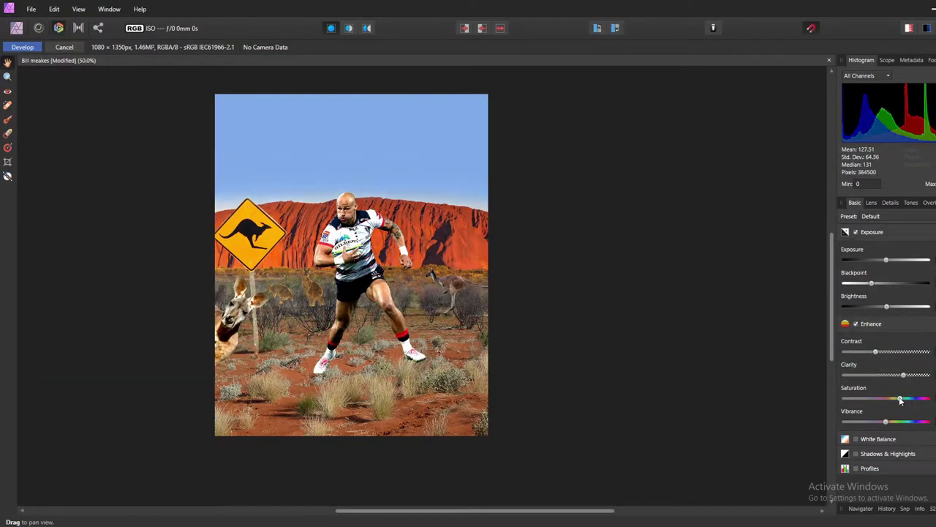
left_click_drag(885, 422, 878, 422)
left_click(867, 453)
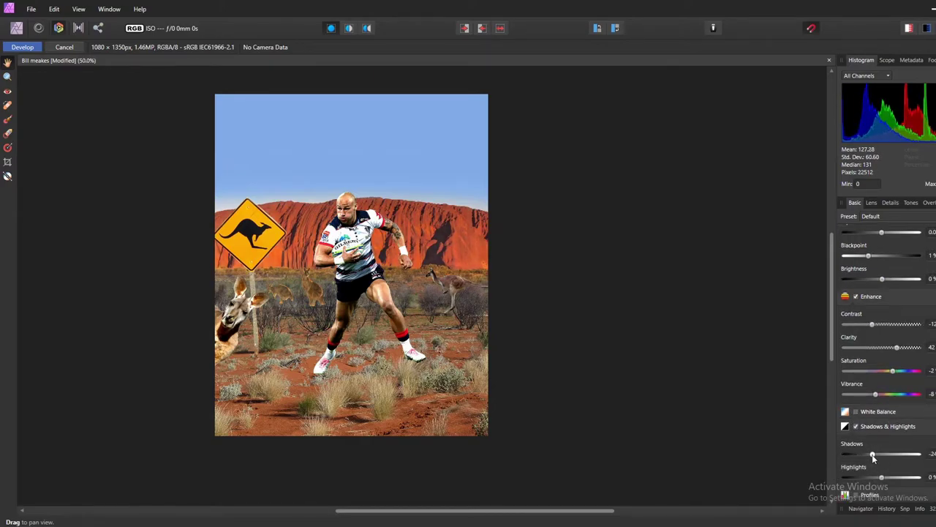
left_click(22, 47)
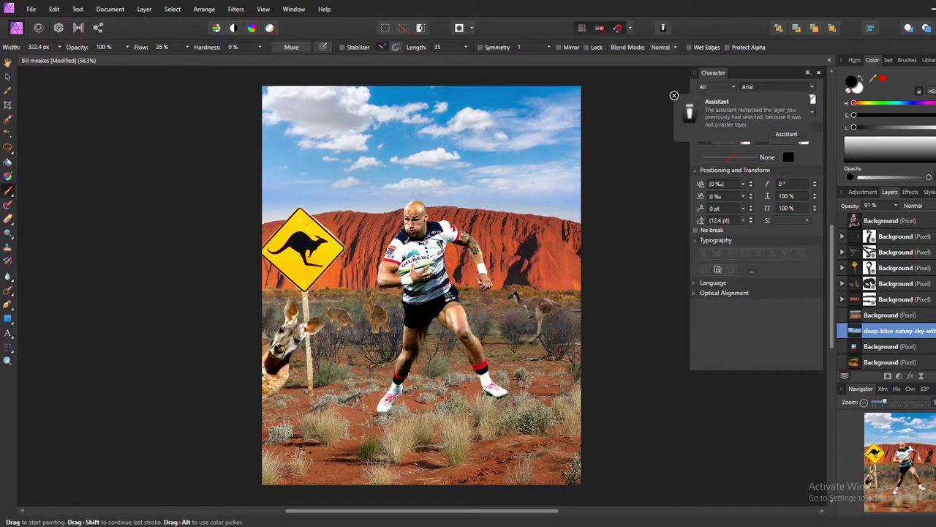
Duplicate the Background layer and try a 1 px Gaussian Blur on the copy.
left_click(896, 296)
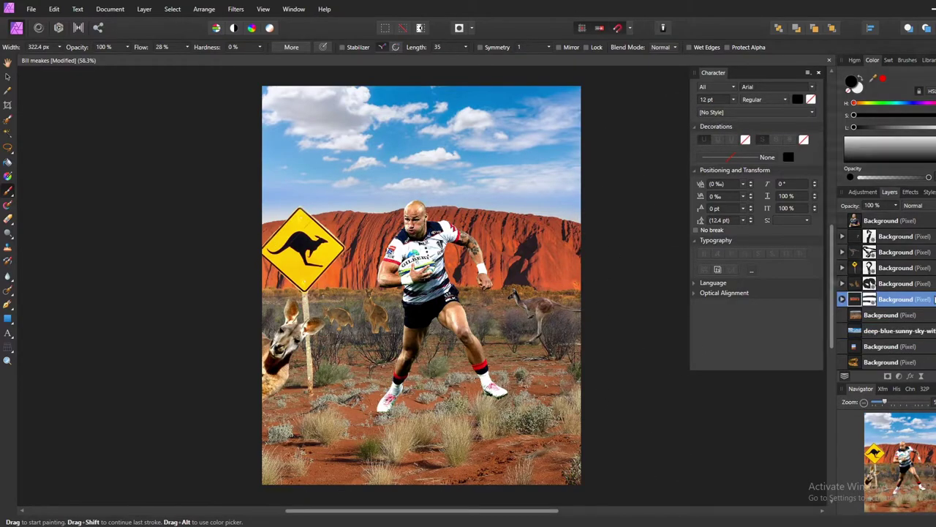
right_click(896, 299)
left_click(859, 126)
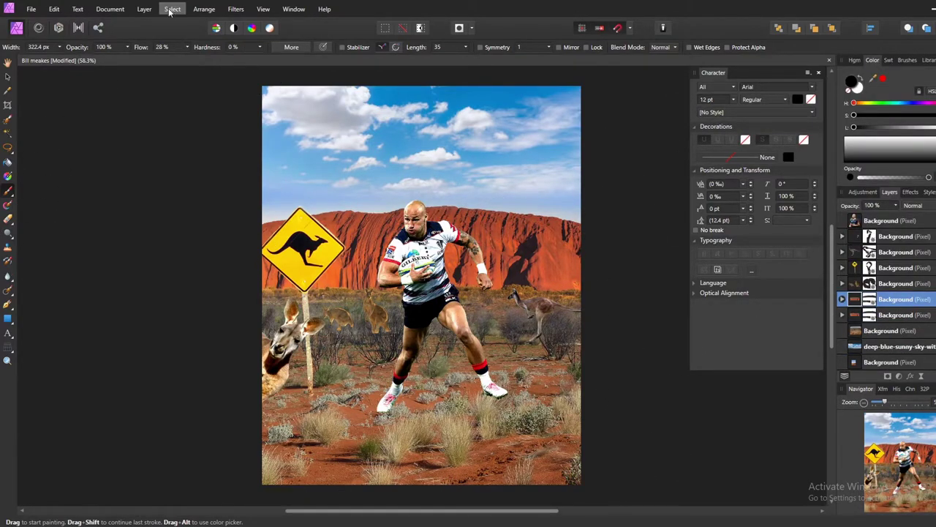
left_click(235, 8)
left_click(278, 42)
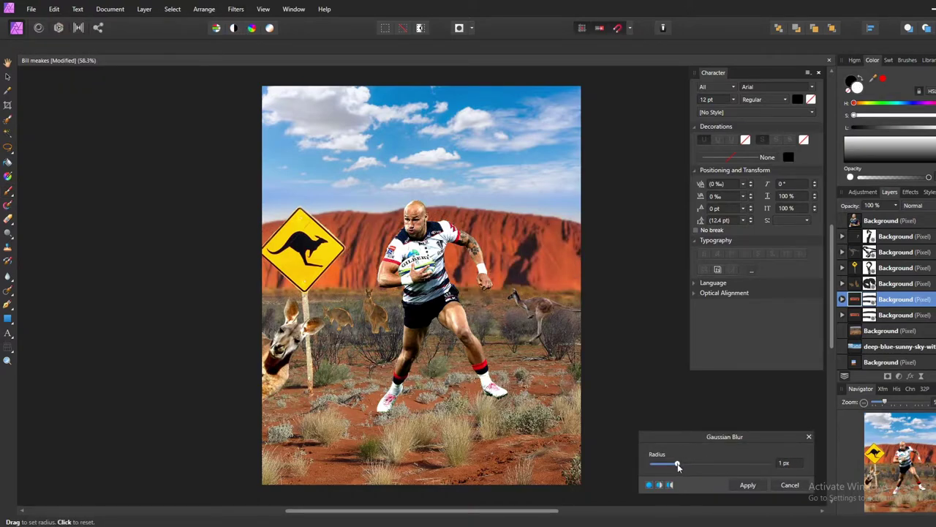
left_click(747, 484)
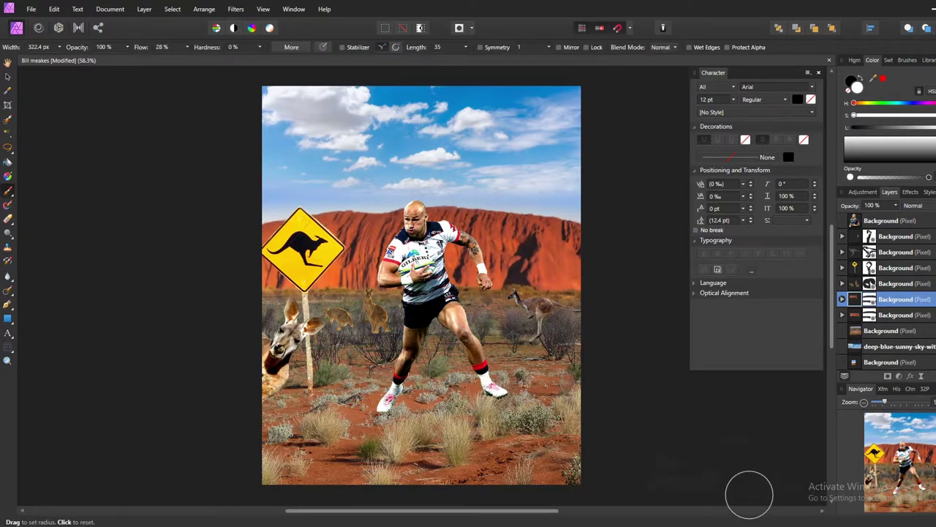
Set up an enlarged Blur Brush at 33% flow and duplicate the background layer again.
left_click(9, 278)
key("shift+3")
key("shift+3")
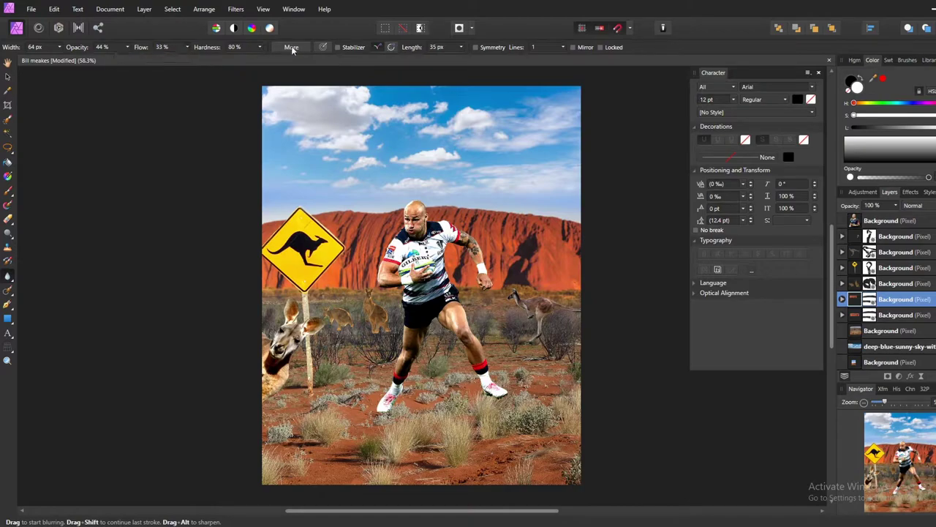
left_click(889, 331)
key("ctrl+j")
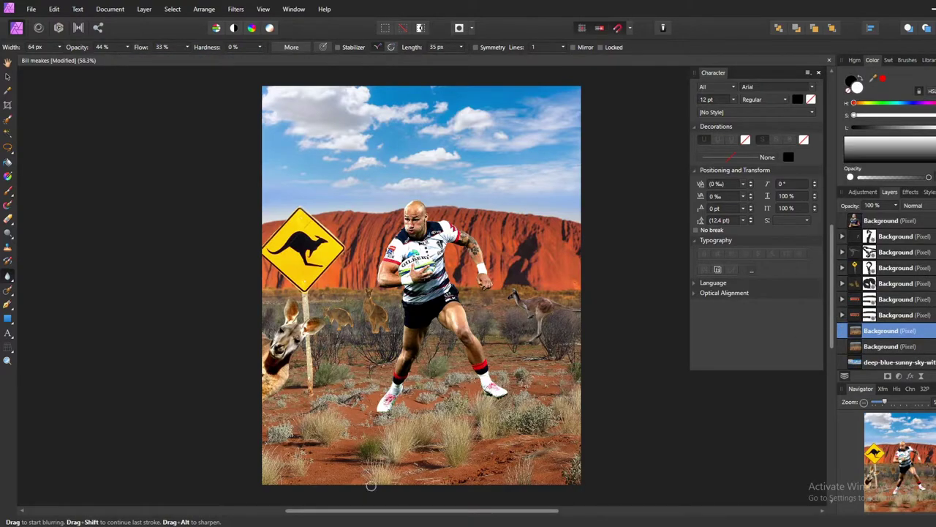
key("bracketright")
key("bracketright")
key("bracketright")
left_click(900, 252)
Paint out the pale-green patch beside the leaping kangaroo's tail with a hard brush.
key("v")
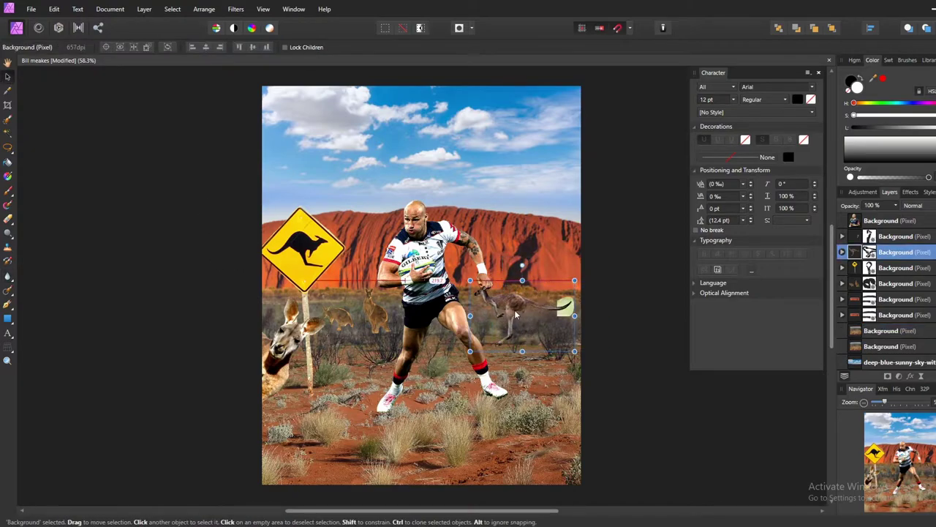
left_click(8, 191)
left_click_drag(241, 61, 234, 61)
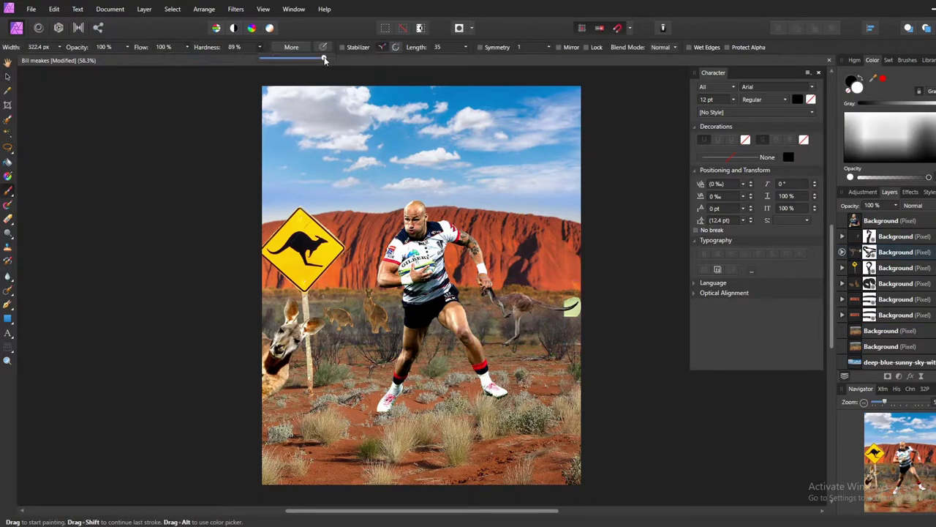
scroll(512, 308, "up", 5, "ctrl")
key("bracketleft")
key("bracketleft")
key("bracketleft")
left_click_drag(494, 330, 481, 303)
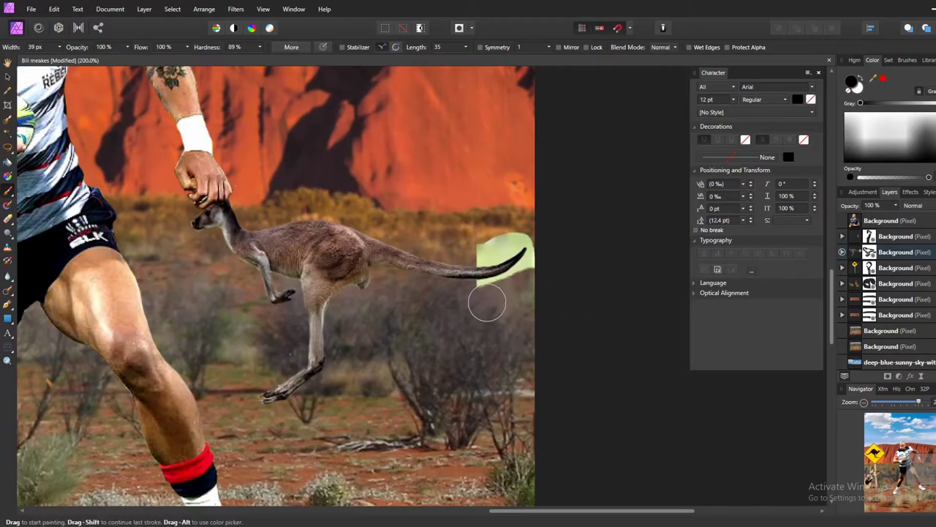
left_click_drag(521, 245, 483, 252)
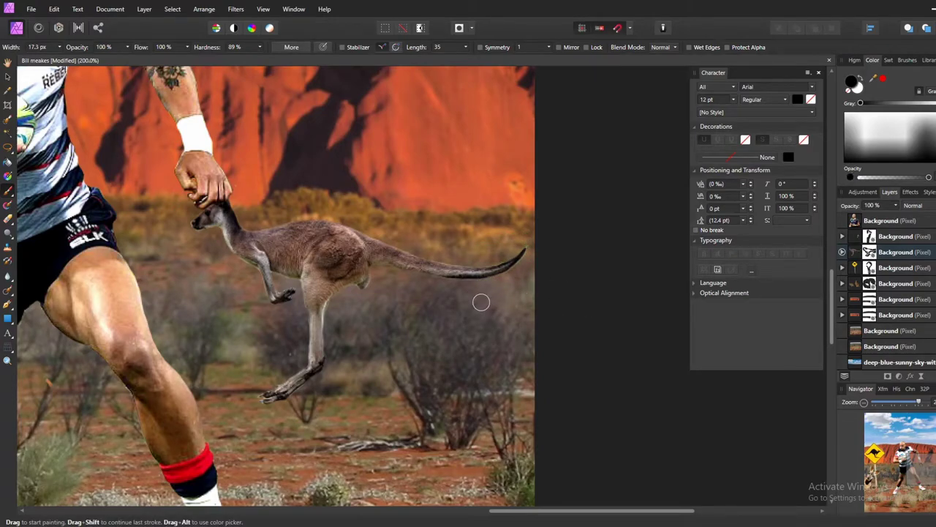
Tilt the leaping kangaroo a few degrees and nudge it right and down.
key("ctrl+0")
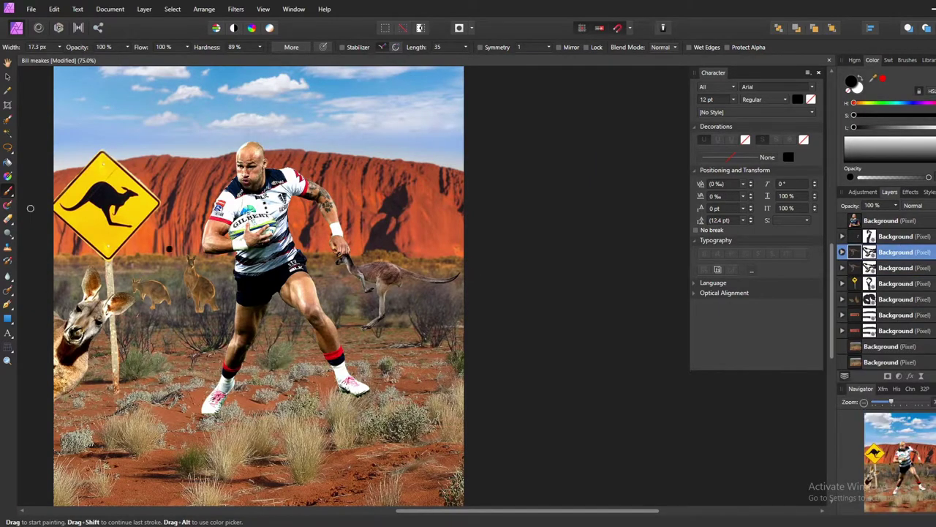
key("v")
left_click_drag(393, 285, 404, 294)
left_click_drag(363, 262, 371, 268)
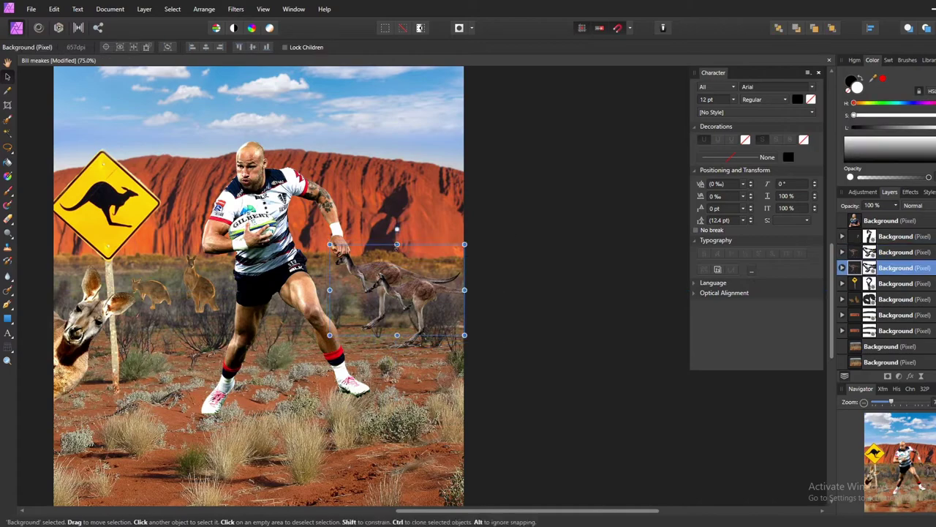
Move the right-hand kangaroo up and right, then bring up the Depth of Field blur dialog.
left_click(439, 353)
left_click_drag(439, 352, 429, 259)
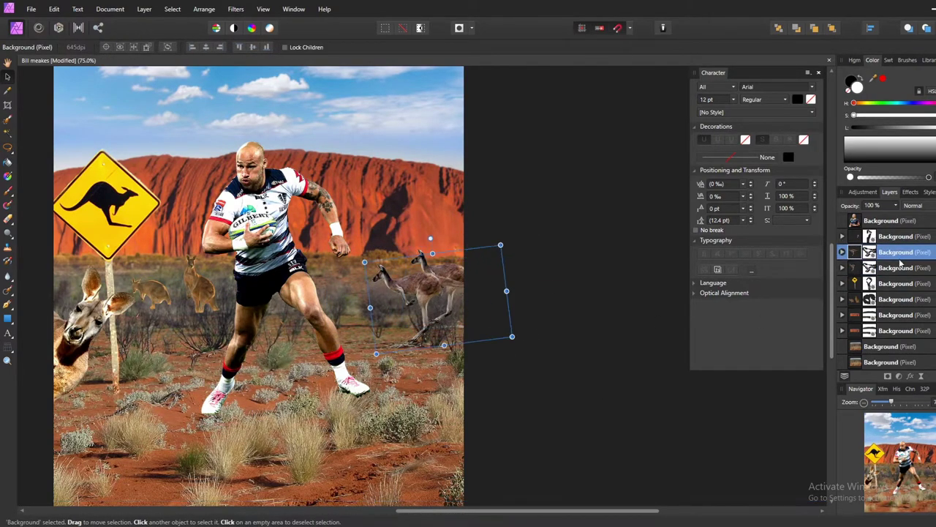
left_click(238, 9)
left_click(70, 91)
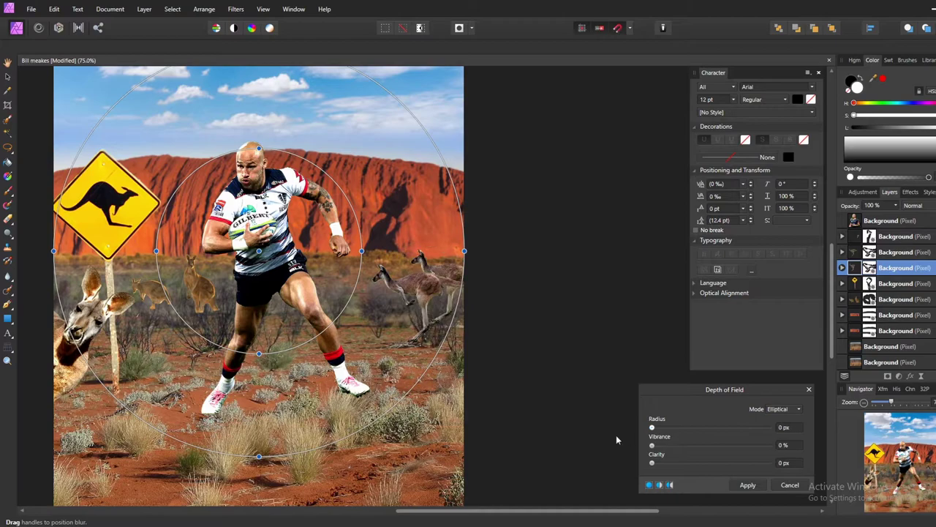
Cancel Depth of Field and apply a slight Gaussian Blur instead.
key("Escape")
left_click(235, 9)
mouse_move(44, 26)
left_click(49, 43)
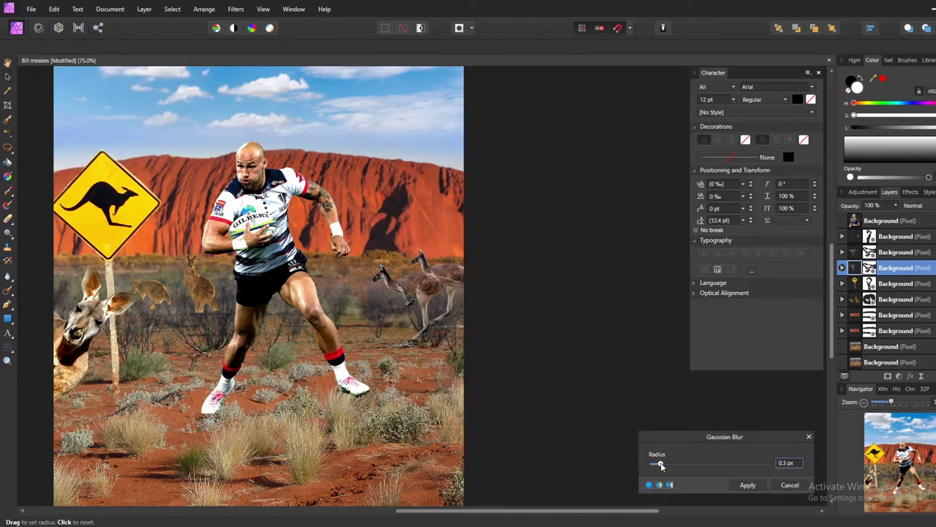
left_click(697, 502)
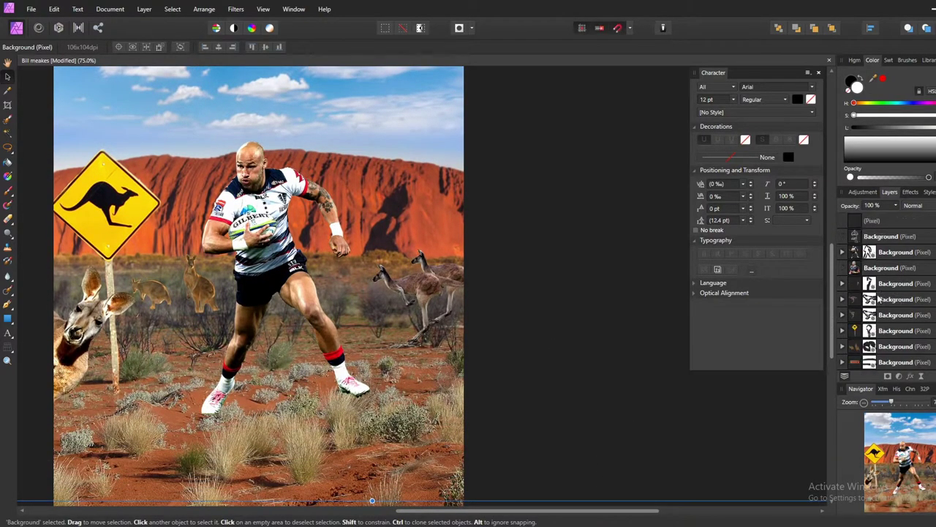
Lightly Gaussian-blur the top kangaroo cut-out, then add a 0.8 px Box Blur.
left_click(849, 237)
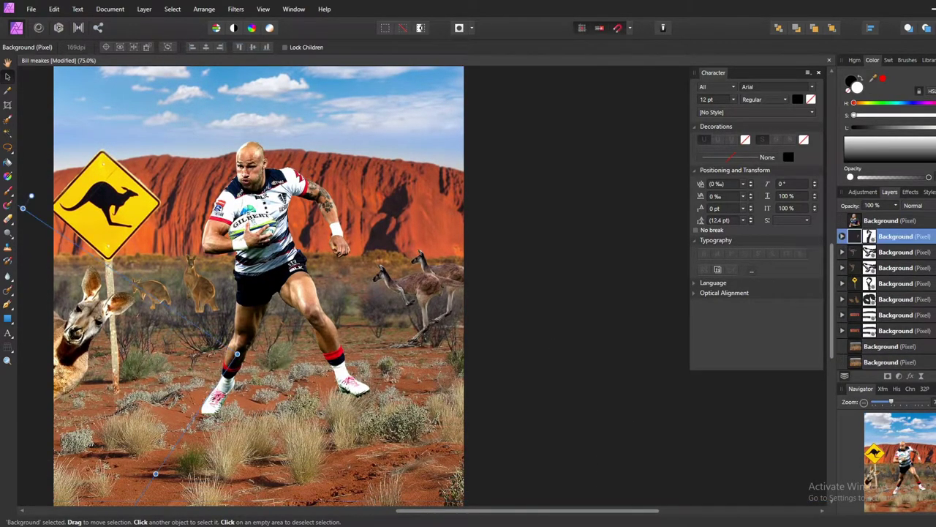
left_click(236, 9)
left_click(277, 42)
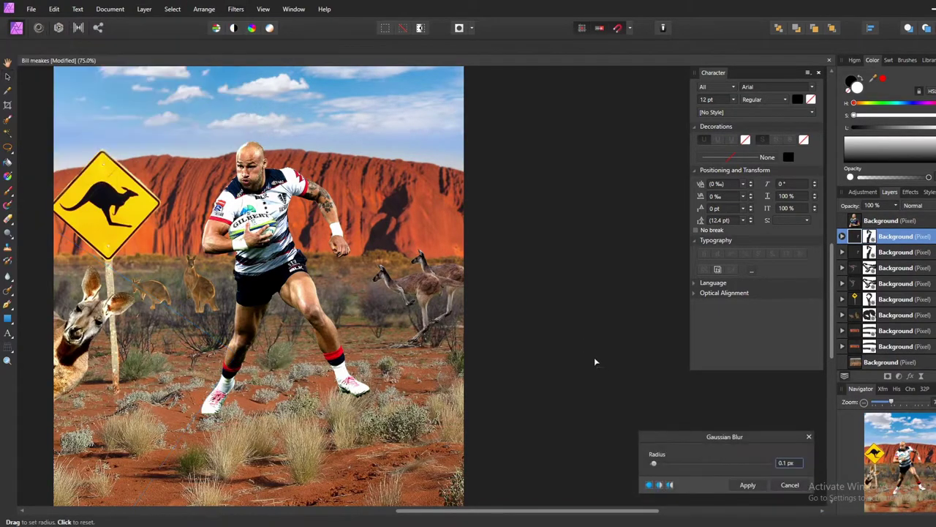
left_click_drag(653, 464, 677, 463)
left_click(747, 484)
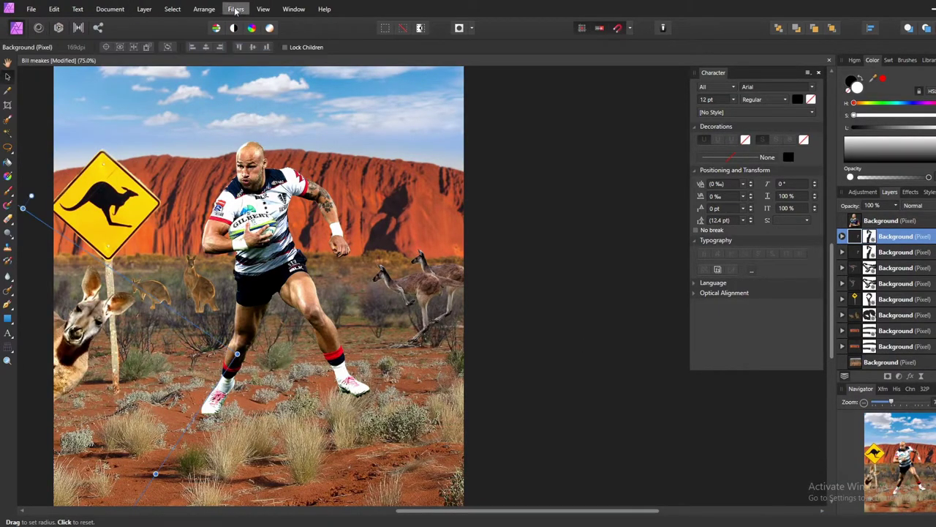
left_click(236, 9)
left_click(183, 21)
mouse_move(649, 463)
left_mouse_down()
mouse_move(700, 464)
mouse_move(674, 463)
left_mouse_up()
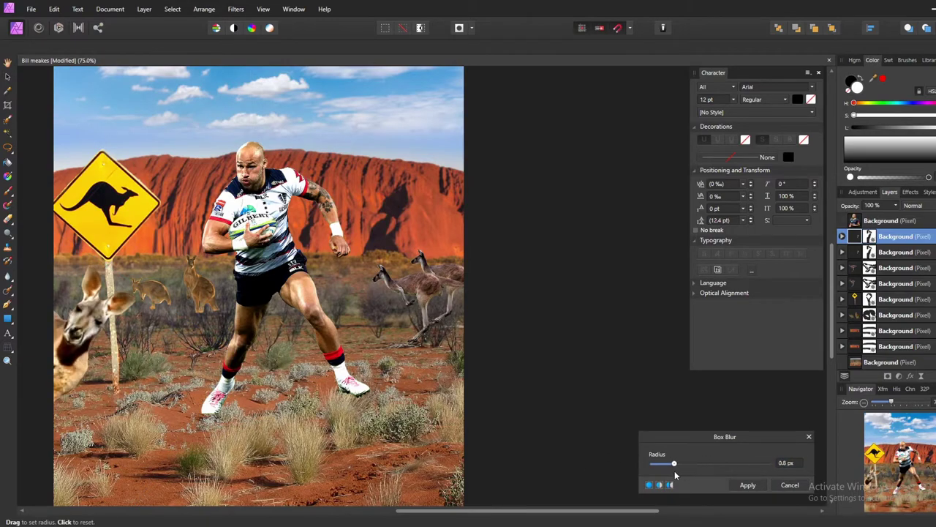
left_click(747, 484)
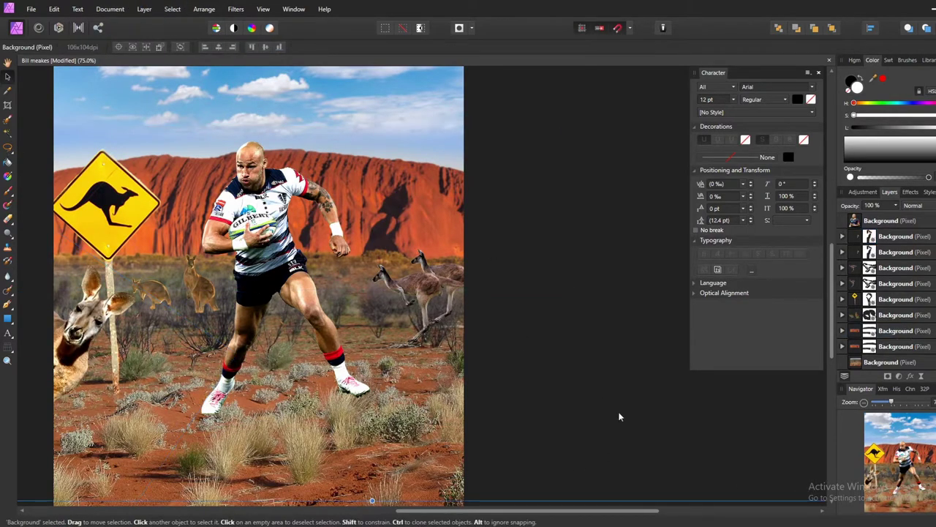
Apply another slight Gaussian Blur to the current layer and reorder the layer stack.
left_click(8, 276)
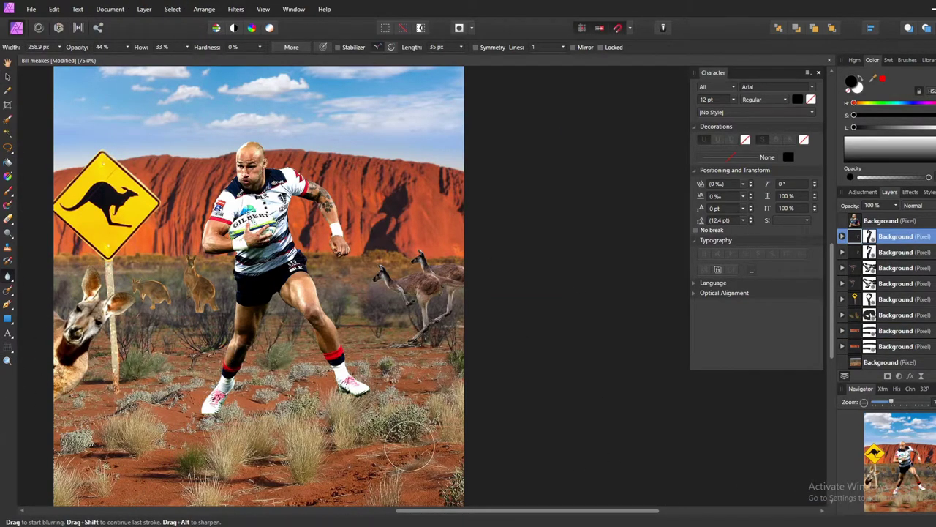
right_click(884, 236)
left_click(845, 423)
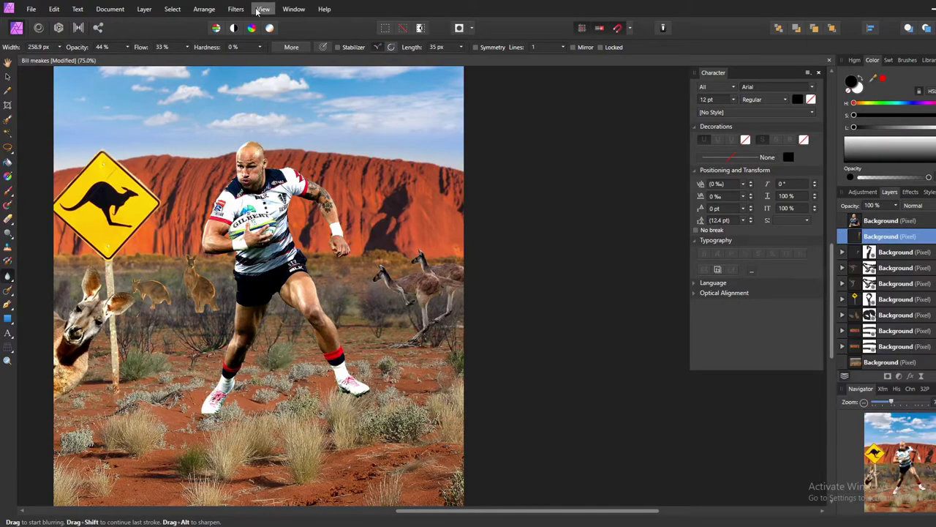
left_click(236, 9)
left_click(76, 44)
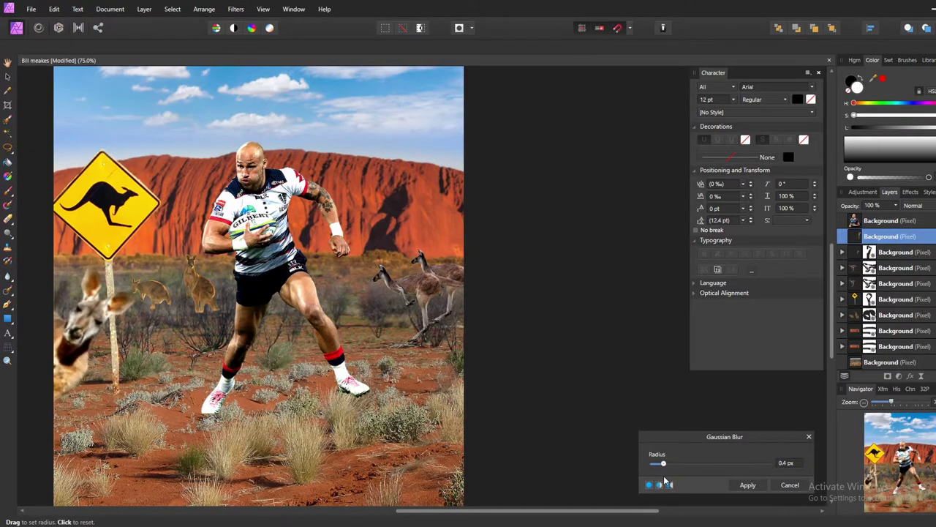
left_click(748, 484)
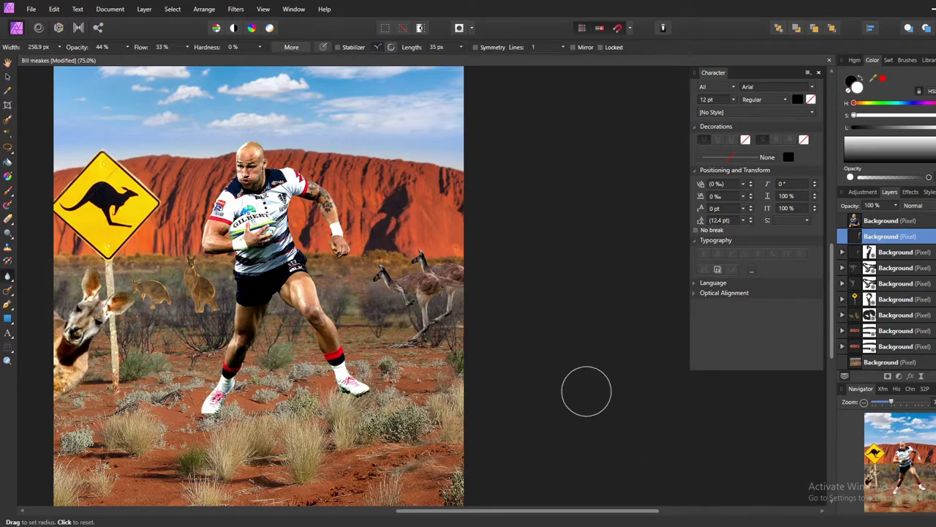
left_click_drag(904, 295, 904, 259)
Shift the composite down slightly and add a new empty pixel layer.
key("v")
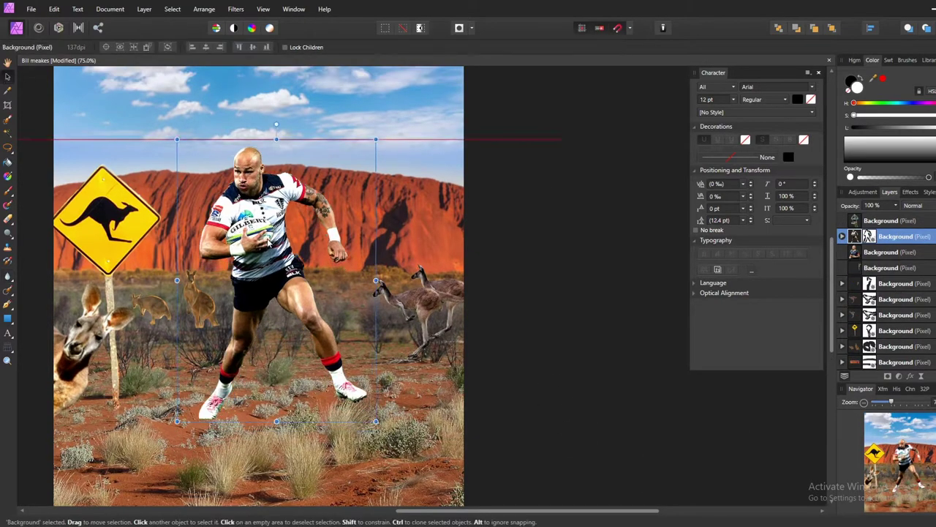
left_click_drag(555, 338, 555, 355)
key("ctrl+shift+n")
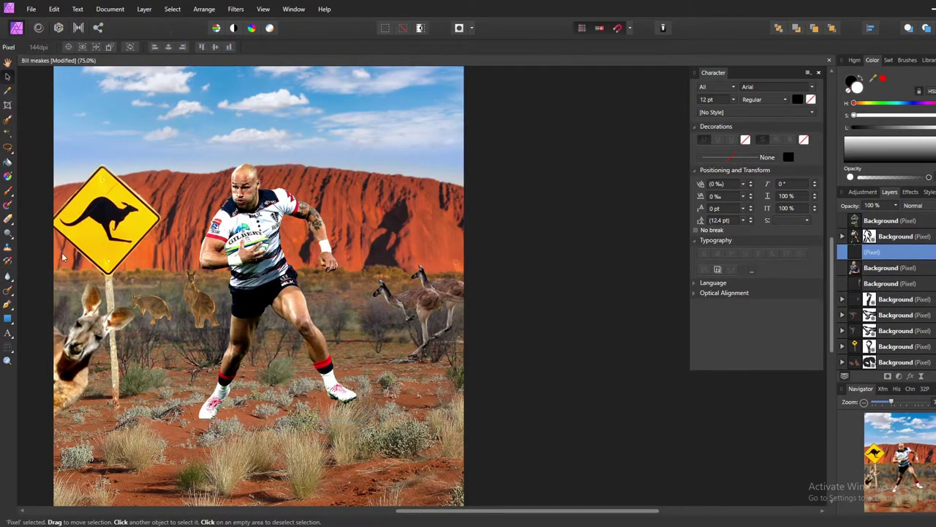
Give the Paint Brush 0% hardness and a flattened, 25° rotated tip, later restoring a round tip.
key("b")
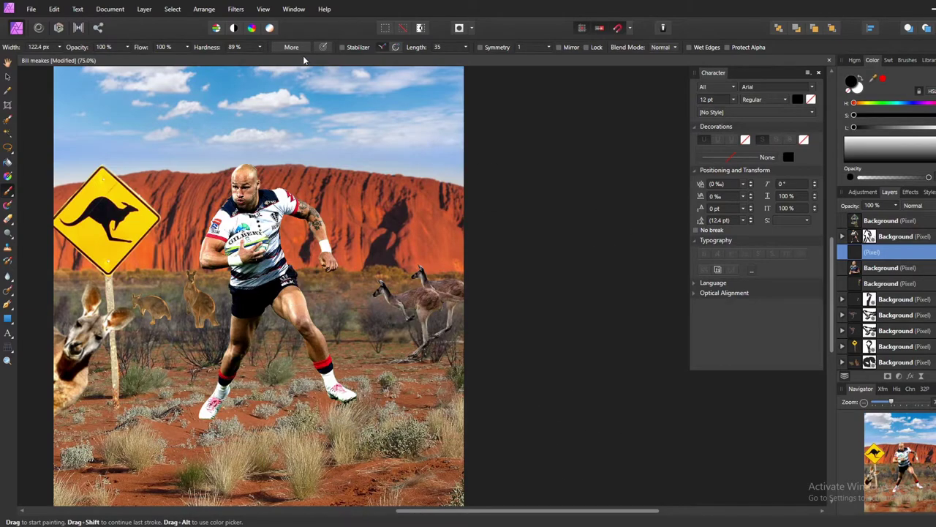
left_click(291, 47)
left_click_drag(565, 256, 386, 256)
left_click_drag(587, 291, 406, 292)
left_click_drag(383, 305, 424, 304)
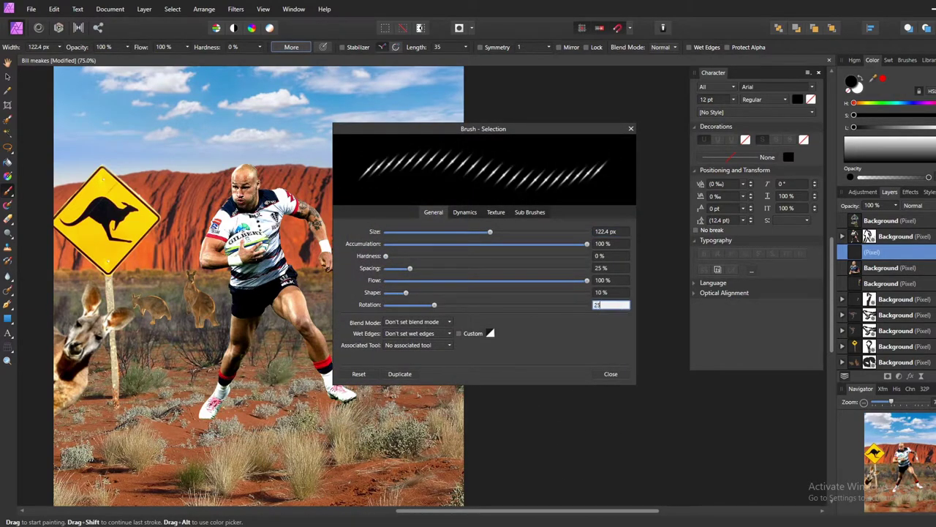
left_click(611, 374)
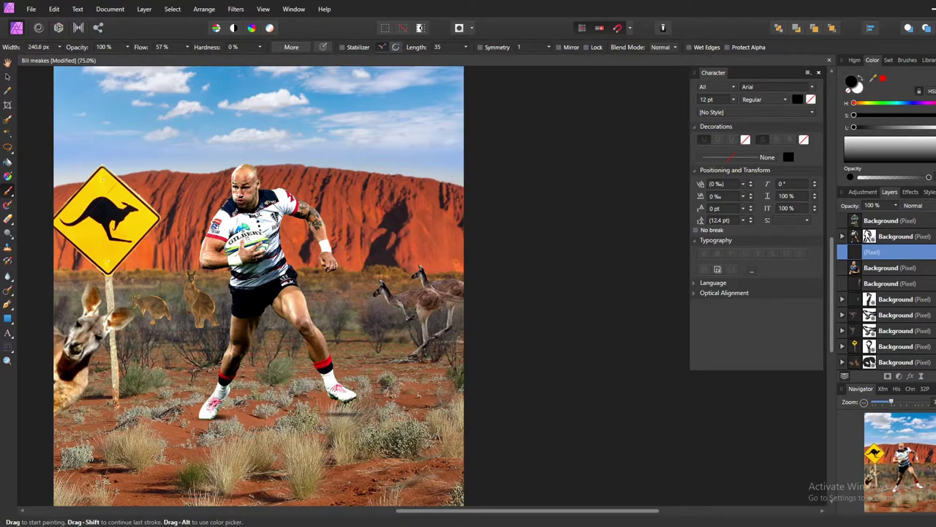
left_click_drag(877, 252, 867, 282)
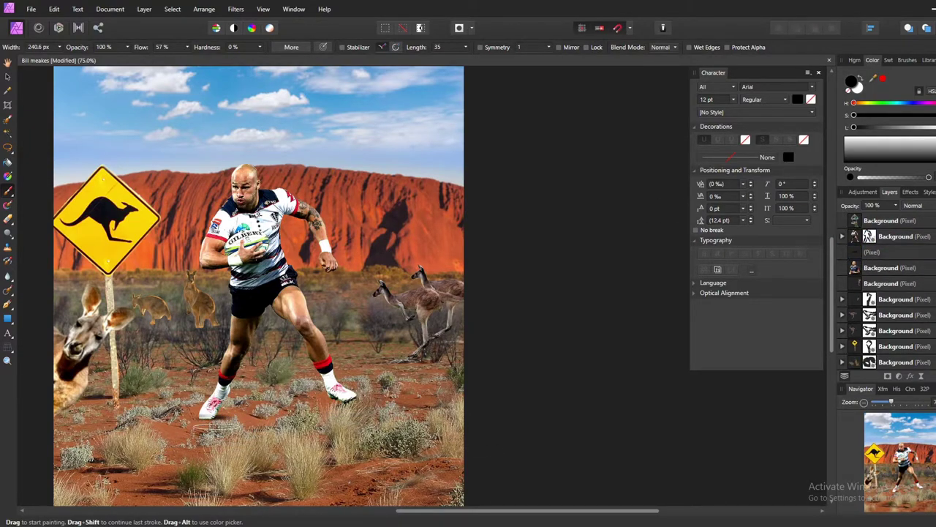
left_click(291, 47)
left_click_drag(406, 291, 586, 292)
left_click(611, 374)
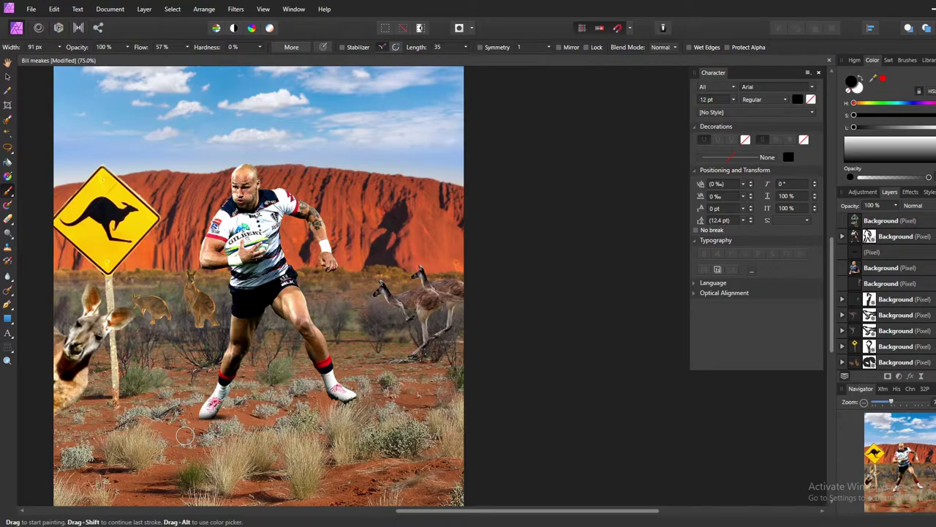
Add a Curves adjustment and clip it to the player layer.
left_click(892, 236)
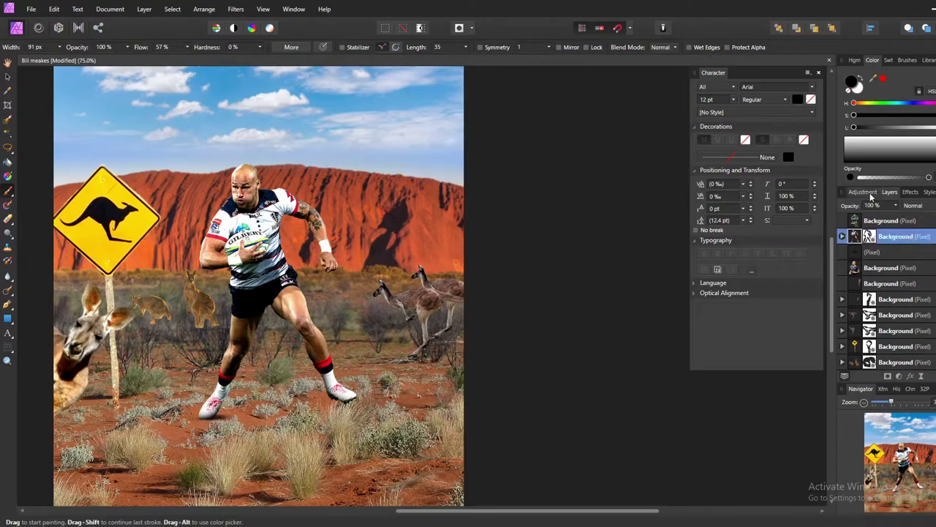
left_click(862, 192)
left_click(878, 259)
left_click_drag(916, 240, 892, 263)
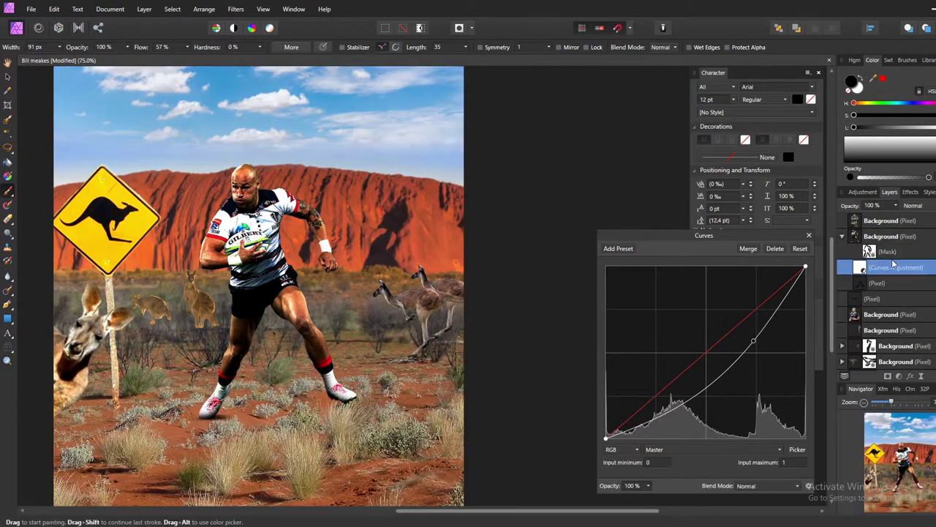
Resize the brush and lower its flow to 57%.
key("b")
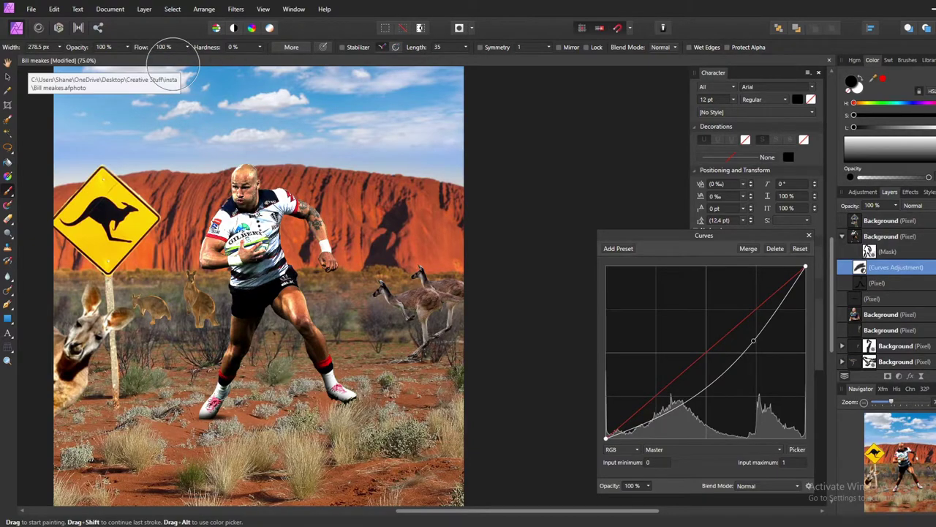
key("bracketleft")
key("bracketleft")
key("bracketleft")
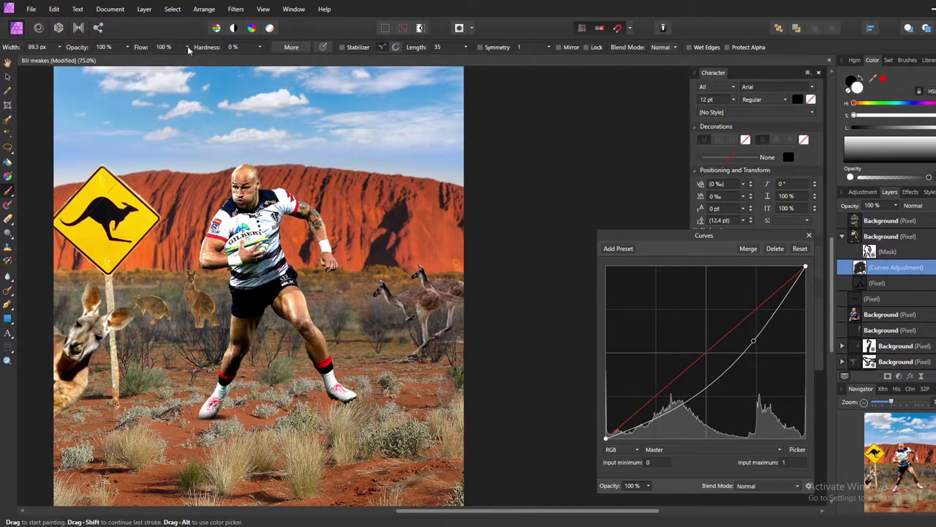
key("shift+5")
key("shift+7")
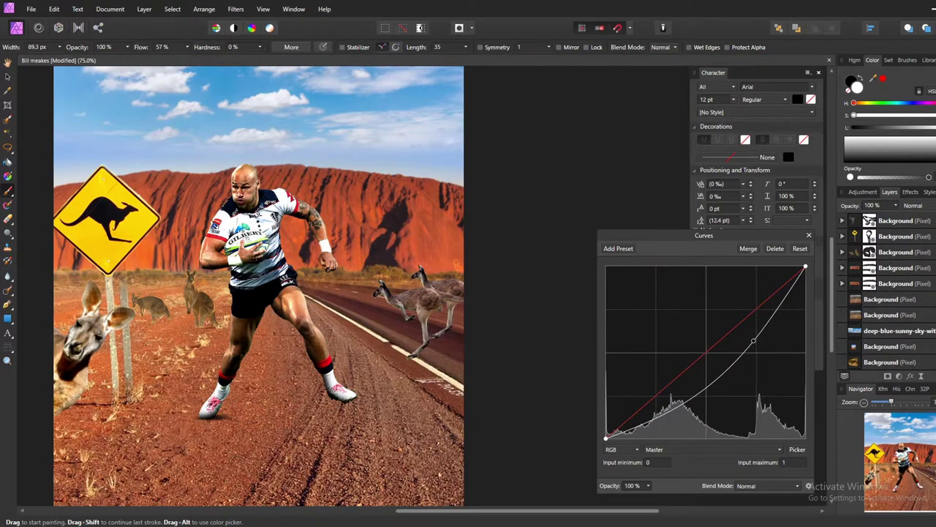
Inpaint out the second sign post under the kangaroo sign.
left_click(881, 345)
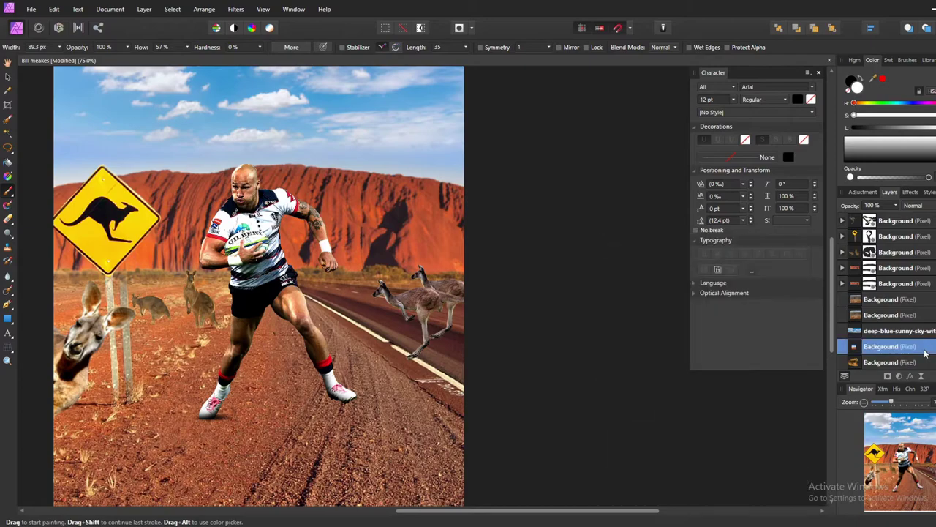
key("j")
left_click_drag(140, 390, 124, 279)
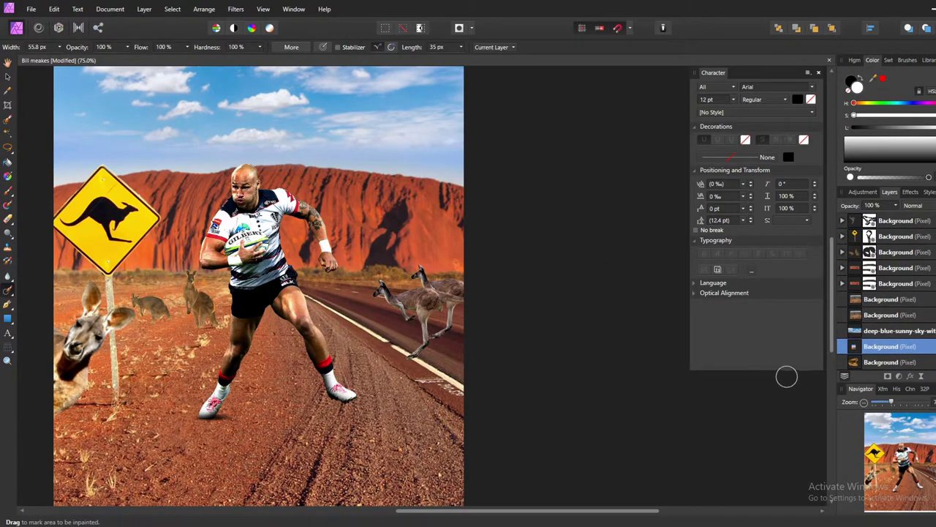
scroll(888, 298, "up", 5)
Duplicate the player layer and turn the copy into a black silhouette with Color Overlay.
left_click(885, 252)
right_click(880, 252)
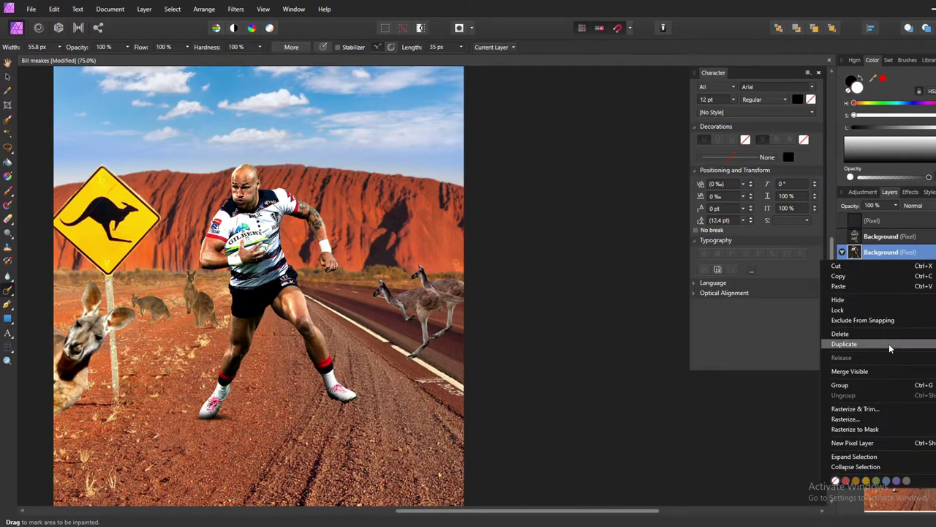
left_click(881, 344)
left_click(910, 192)
left_click(853, 355)
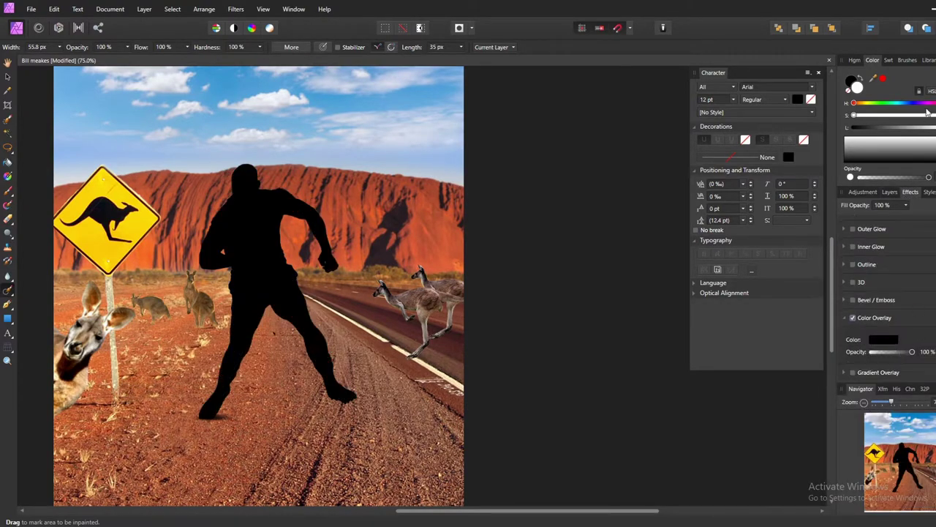
left_click(889, 192)
Place the silhouette behind the player, flip it, and rotate and slant it across the road.
key("v")
right_click(114, 215)
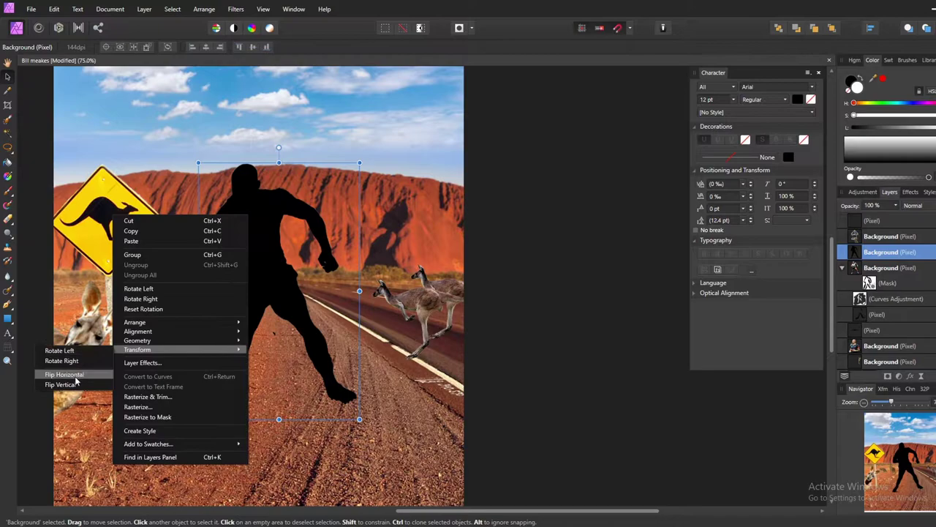
left_click(63, 349)
right_click(136, 235)
left_click(292, 373)
left_click_drag(241, 293, 242, 403)
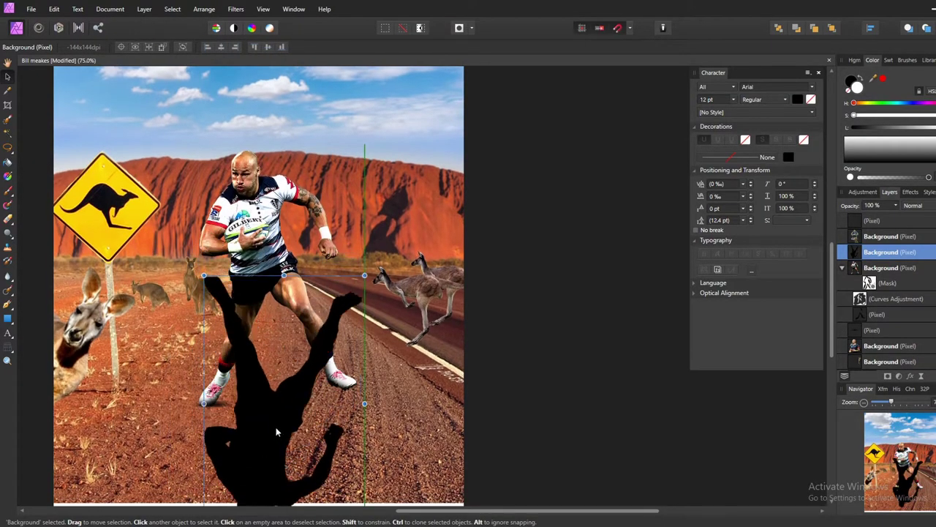
mouse_move(241, 505)
left_mouse_down()
mouse_move(175, 410)
mouse_move(220, 446)
left_mouse_up()
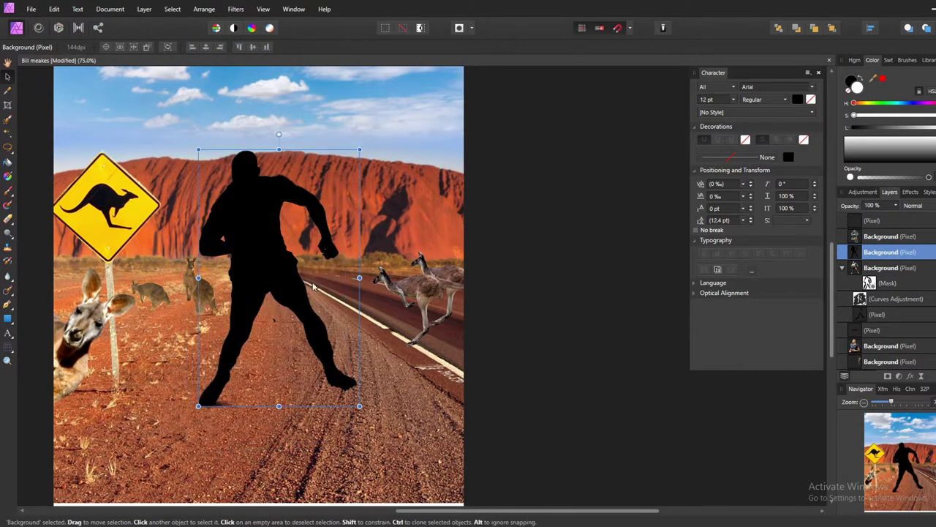
mouse_move(279, 135)
left_mouse_down()
mouse_move(206, 135)
mouse_move(119, 343)
mouse_move(92, 366)
left_mouse_up()
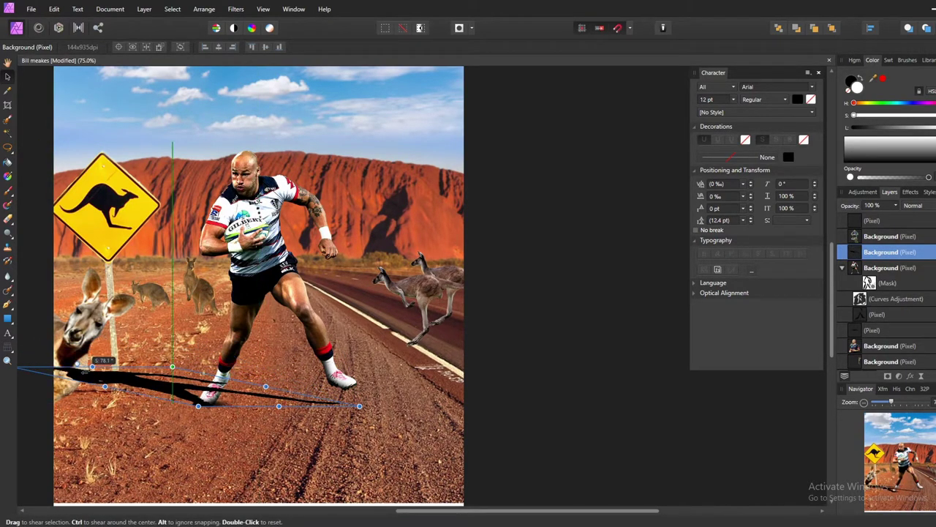
Soften the shadow with a Gaussian Blur and adjust its place in the layer stack.
right_click(22, 369)
left_click(495, 476)
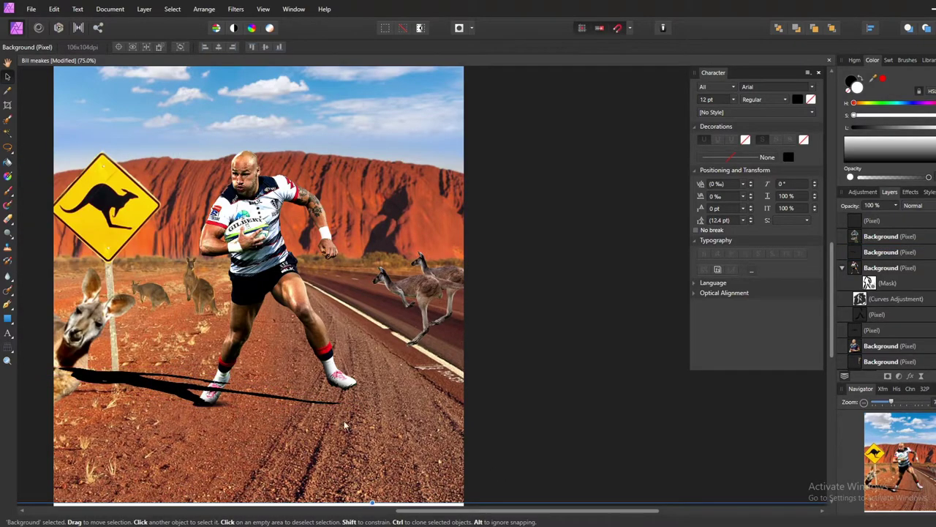
left_click(885, 314)
left_click(236, 9)
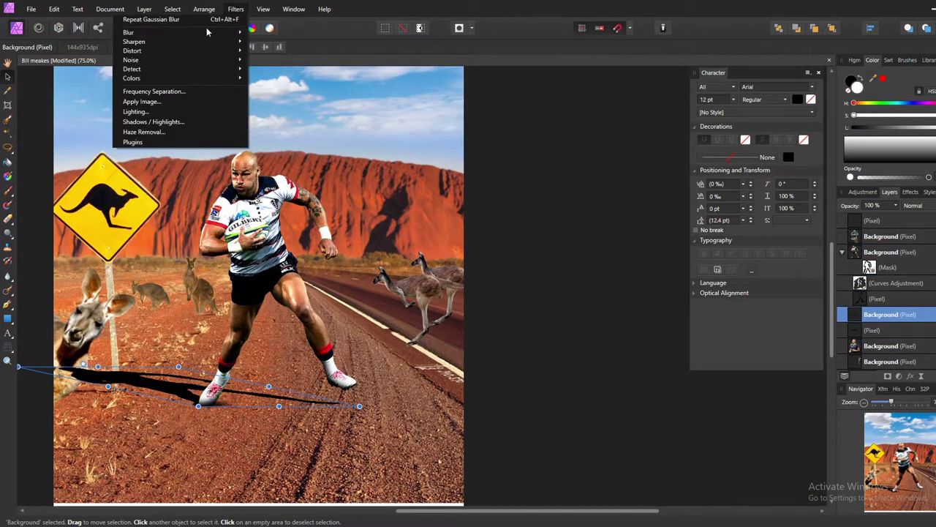
left_click(282, 78)
left_click_drag(678, 469, 689, 472)
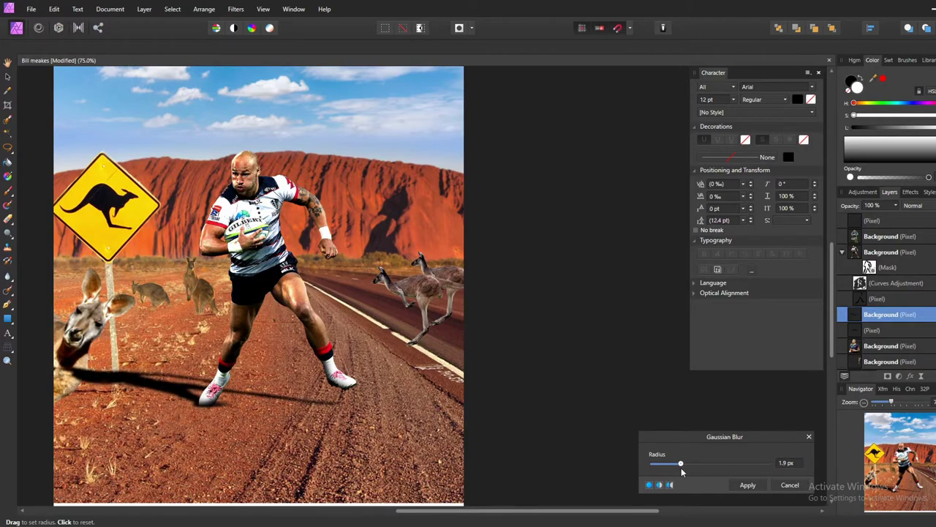
left_click(748, 485)
left_click_drag(887, 239, 887, 243)
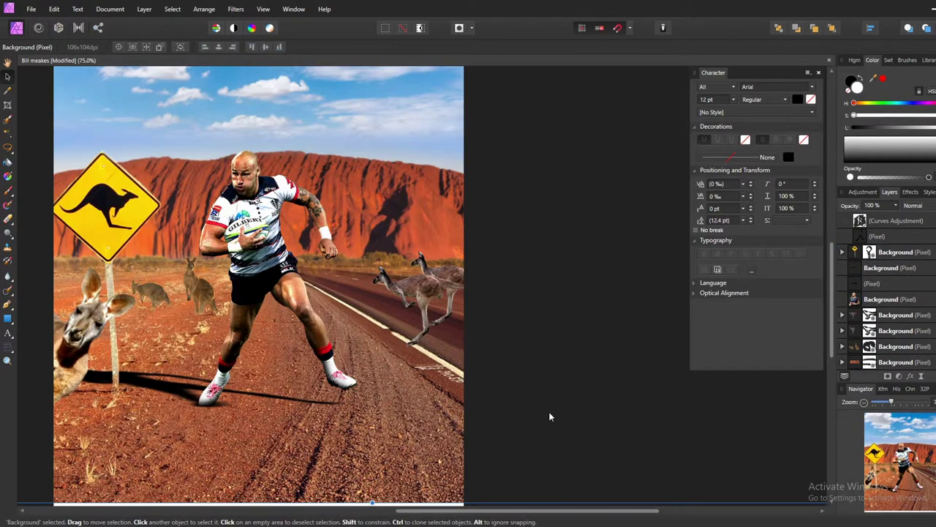
Raise the roadside kangaroo pair slightly and ready the paint brush on the empty pixel layer.
left_click(880, 321)
left_click_drag(439, 307, 431, 292)
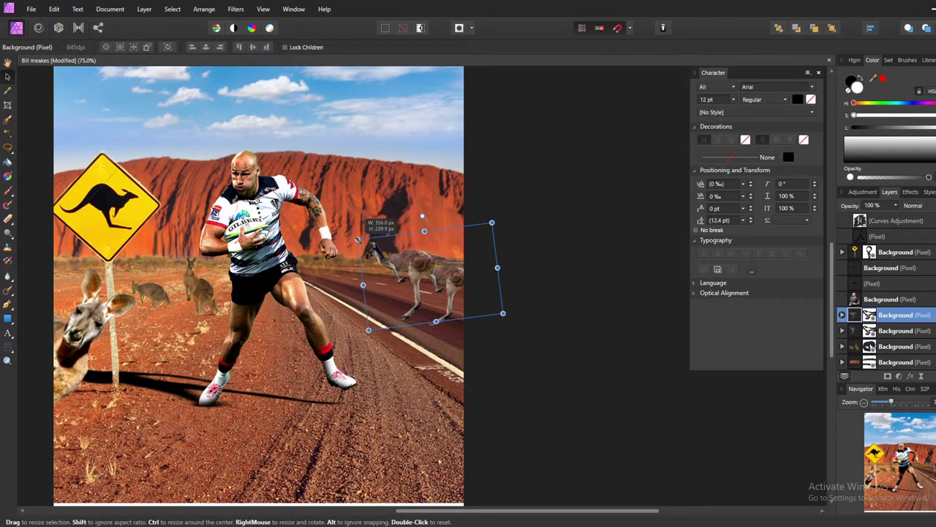
left_click(545, 337)
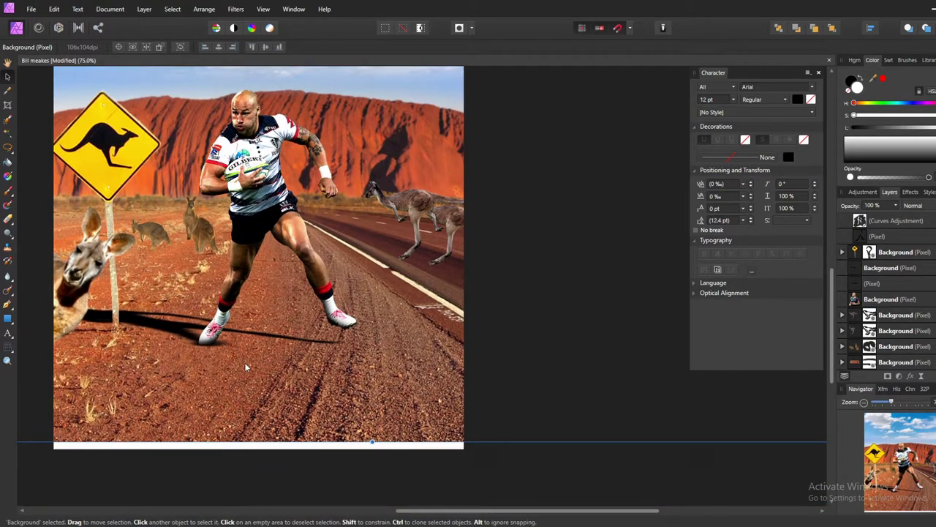
scroll(885, 308, "up", 3)
left_click(872, 284)
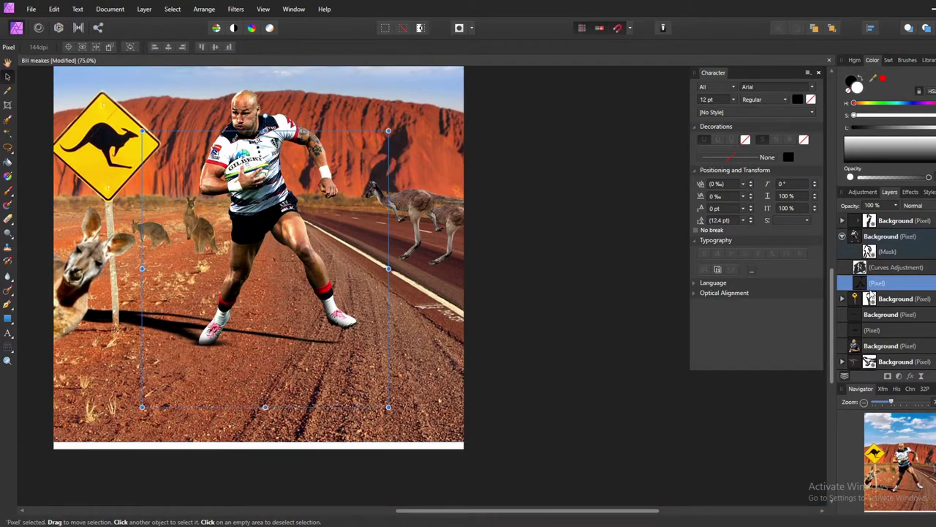
left_click(8, 218)
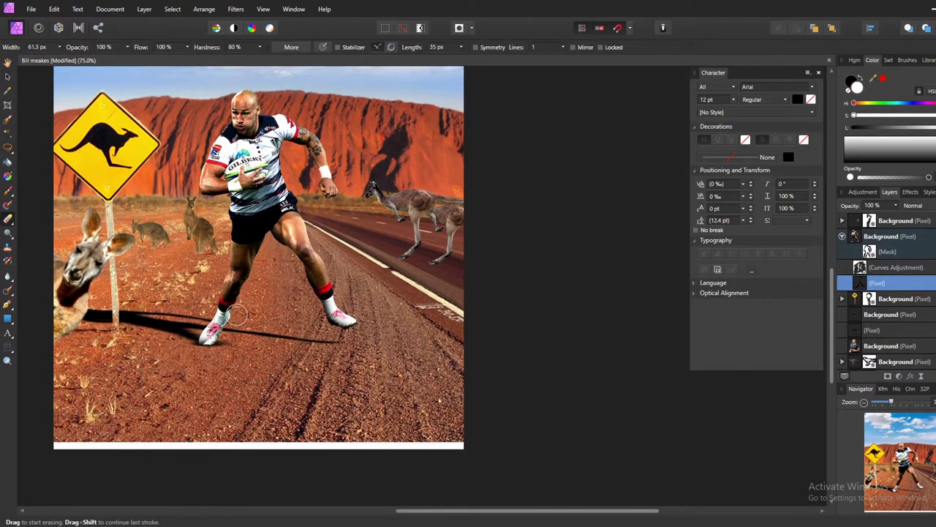
left_click(8, 192)
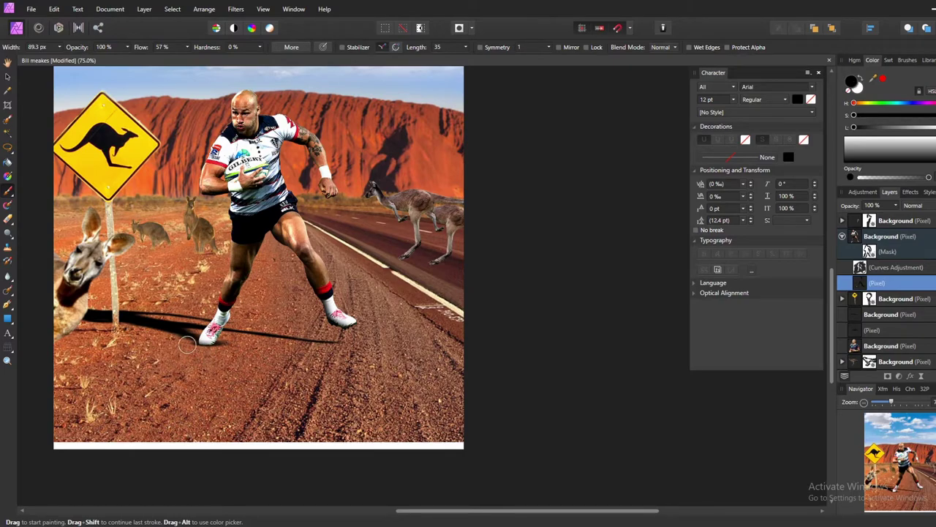
Try Overlay blending on the shadow layer, then return it to Normal.
left_click(888, 316)
left_click(913, 206)
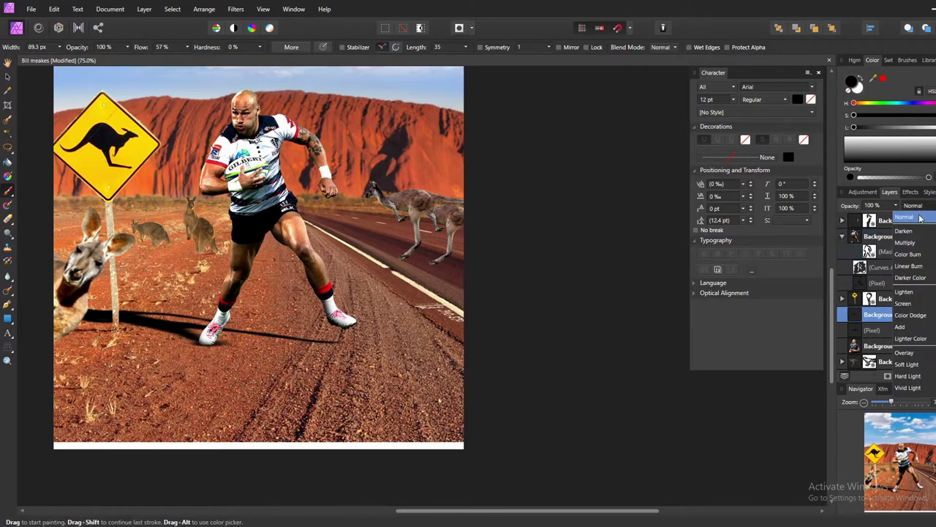
left_click(906, 352)
left_click(913, 206)
left_click(907, 314)
left_click(915, 206)
scroll(920, 263, "up", 3)
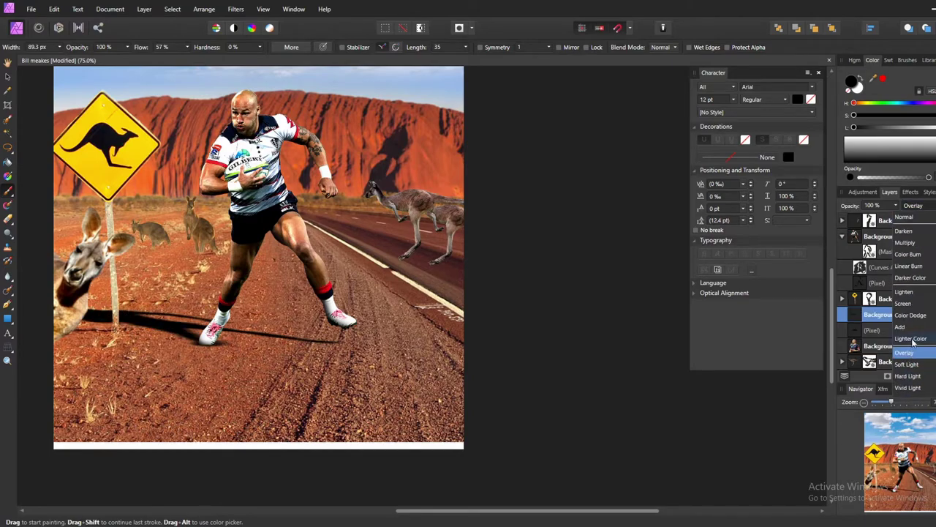
left_click(911, 220)
key("ctrl+d")
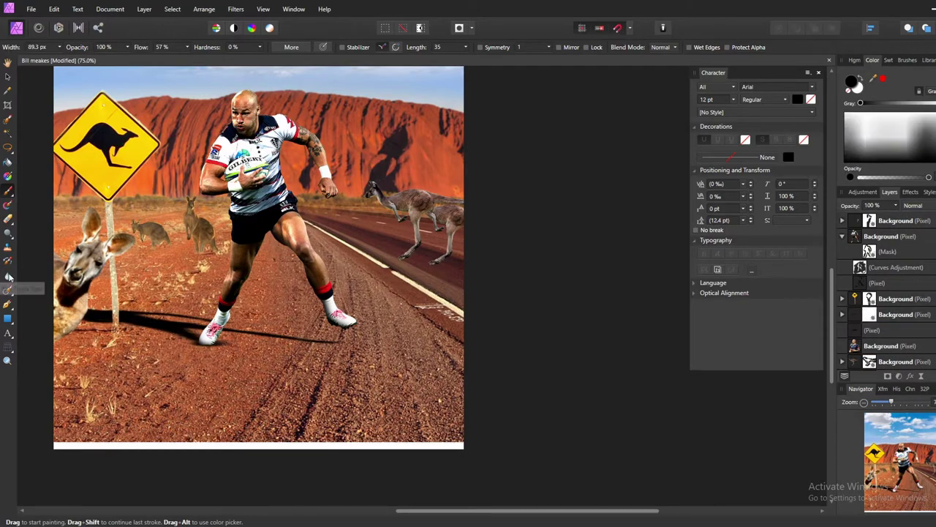
left_click(9, 277)
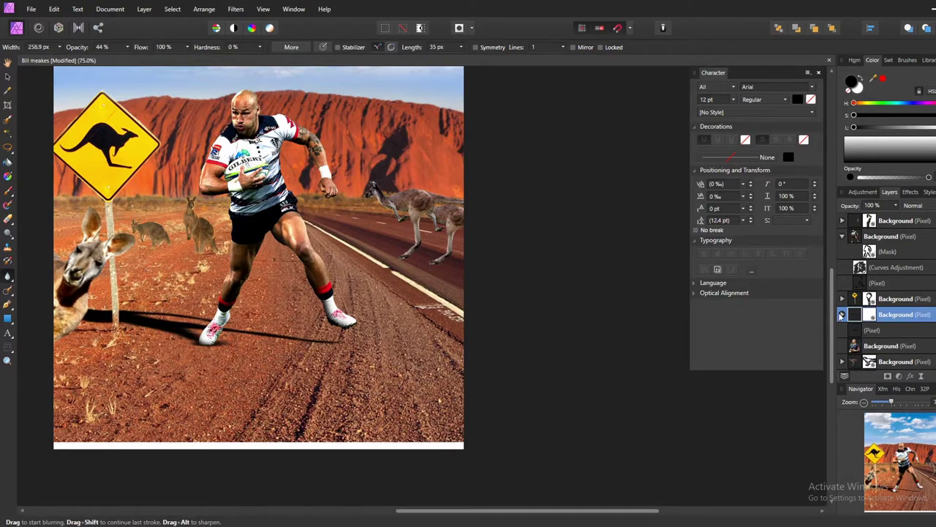
Warp the ground shadow into perspective with the Perspective filter.
left_click(841, 314)
key("ctrl+alt+p")
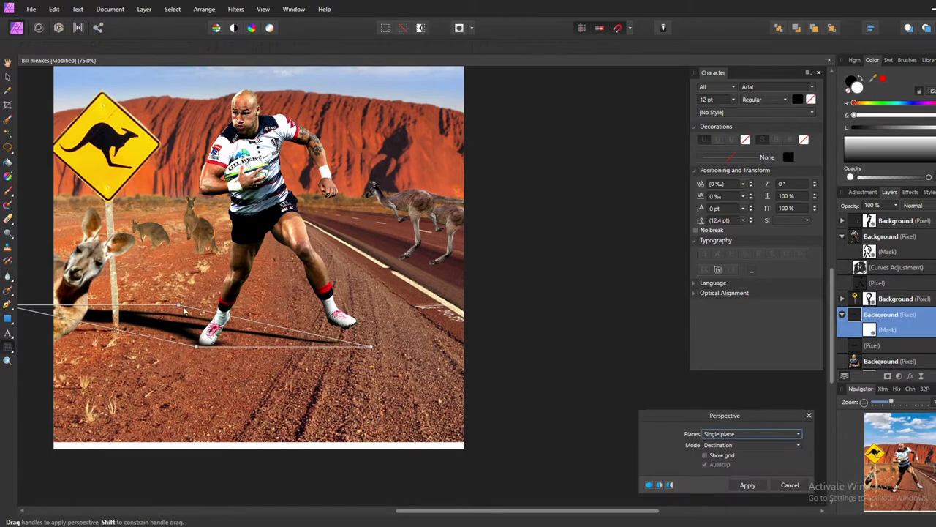
left_click_drag(186, 306, 212, 295)
left_click(747, 484)
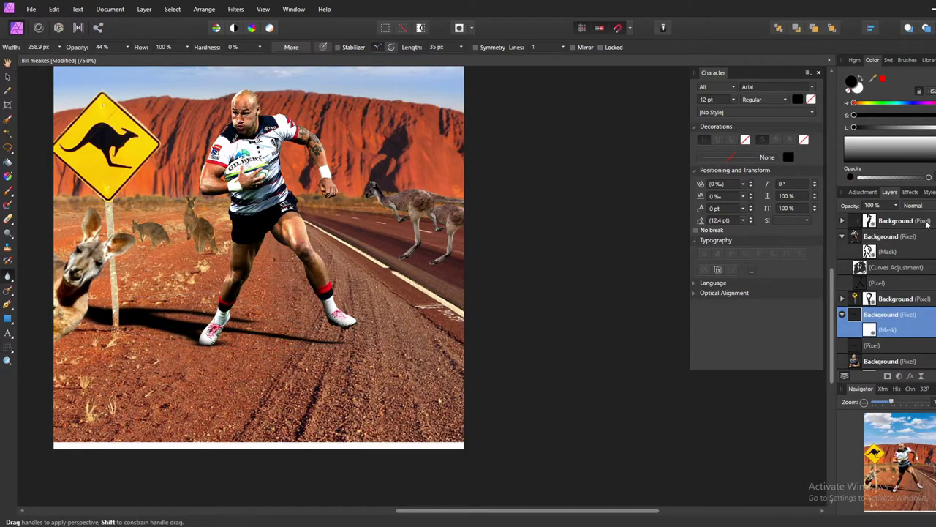
Fade the shadow layer to 87% opacity and set a large brush at 4% flow.
left_click(913, 206)
left_click(895, 205)
left_click_drag(896, 210, 889, 218)
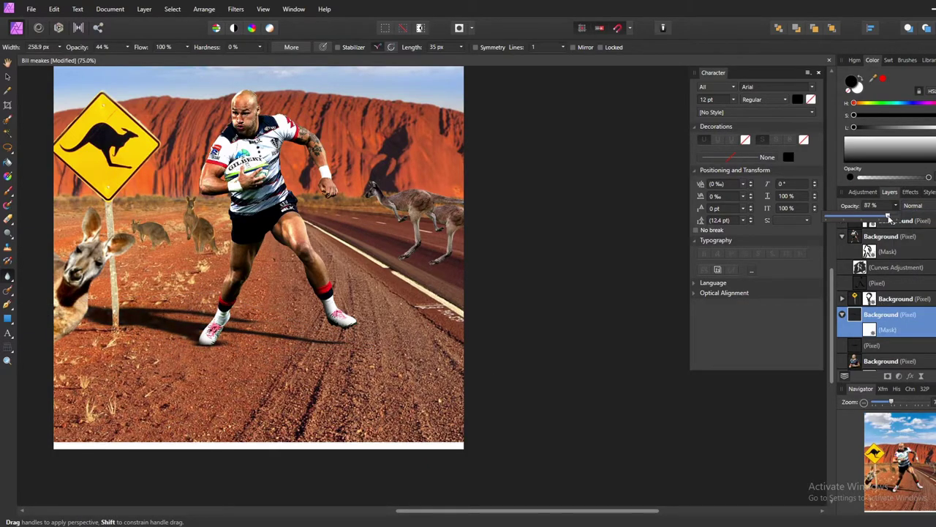
left_click(8, 176)
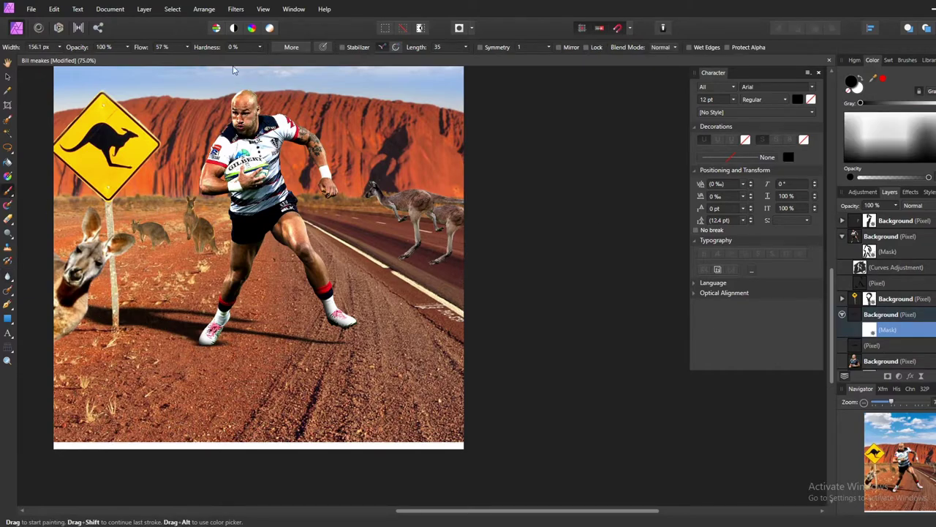
key("bracketright")
left_click_drag(187, 47, 180, 61)
Nest a Curves adjustment inside the image layer and set brush flow to 22%.
left_click(885, 237)
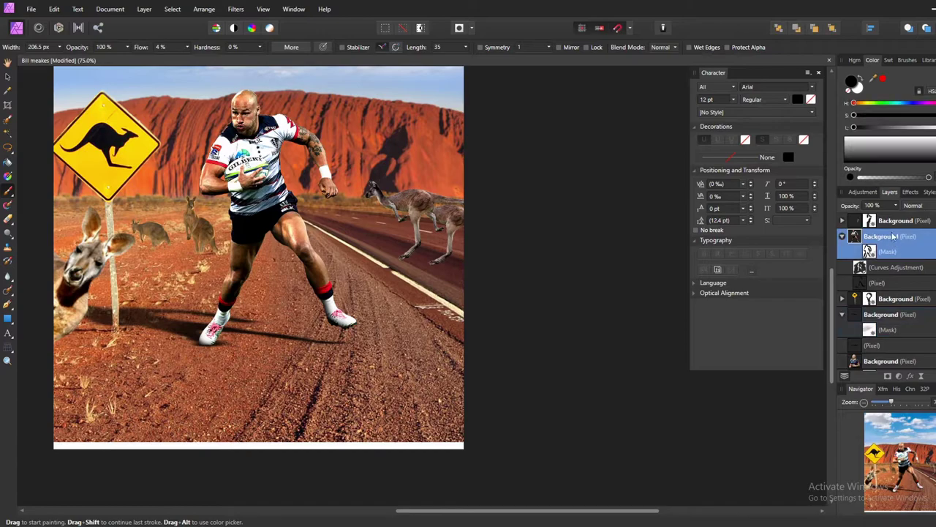
left_click(862, 192)
left_click(894, 241)
left_click_drag(893, 242, 867, 298)
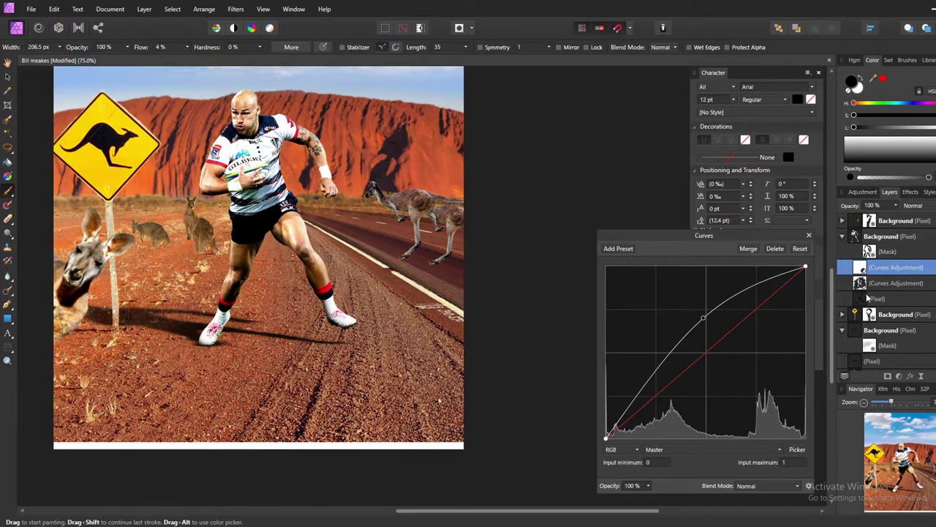
left_click_drag(190, 60, 257, 60)
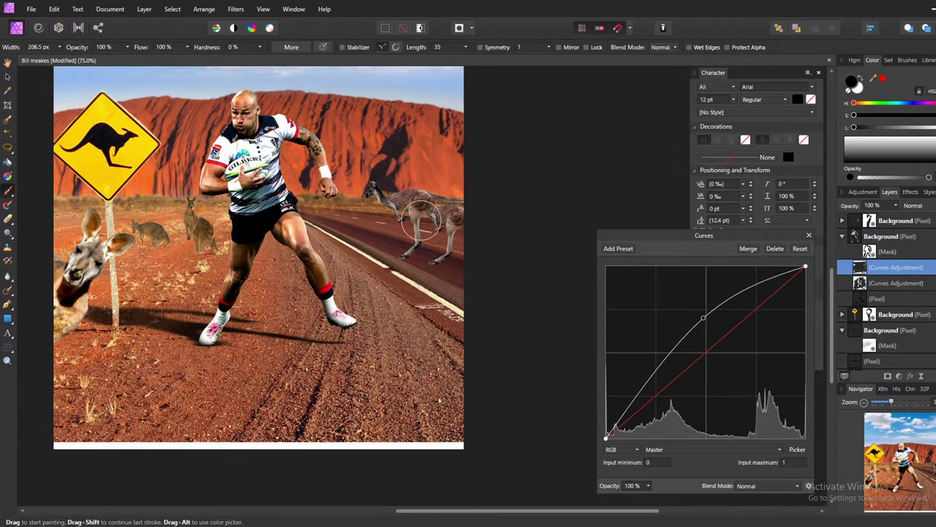
left_click_drag(186, 47, 134, 57)
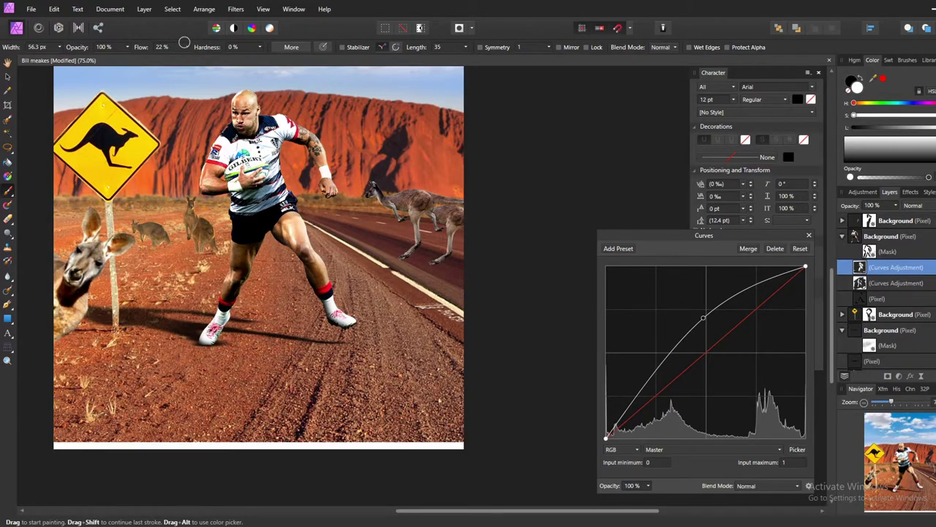
Zoom out to the whole image and rasterize the adjusted layer.
key("ctrl+minus")
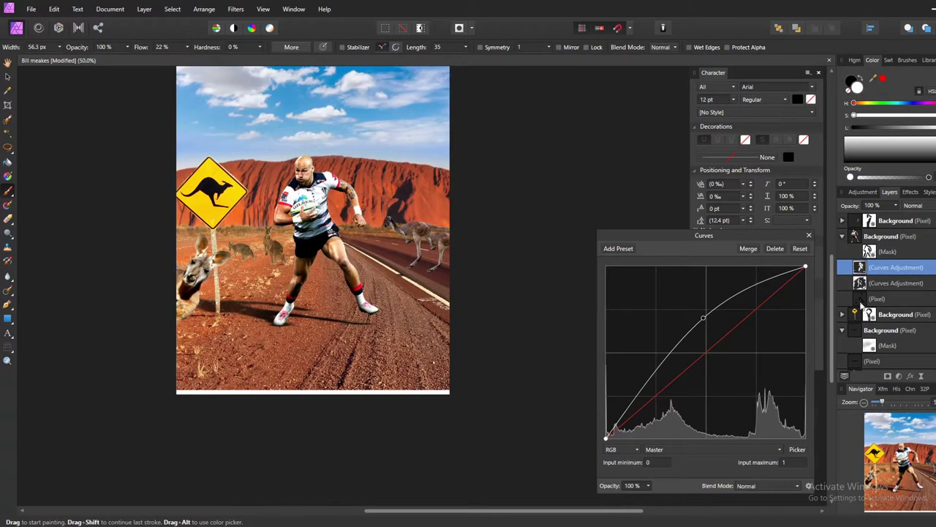
left_click(885, 346)
key("v")
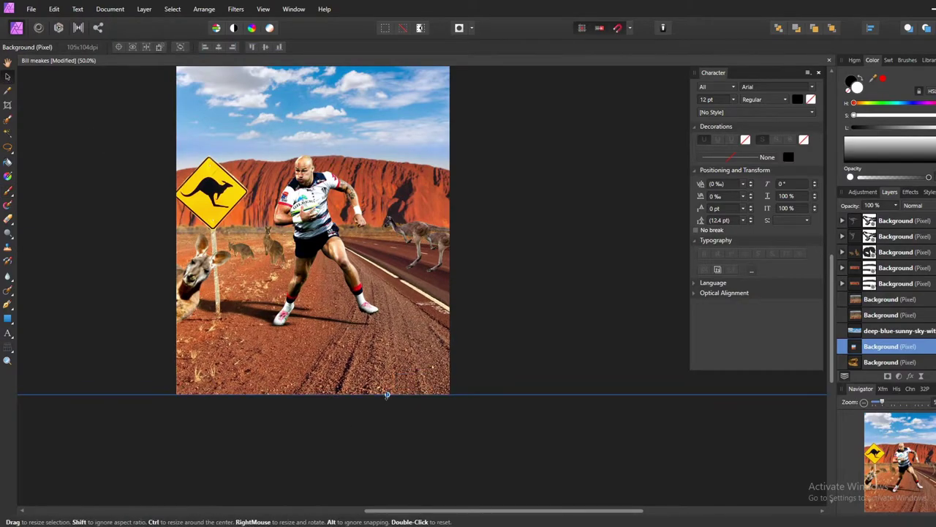
left_click(382, 422)
right_click(894, 252)
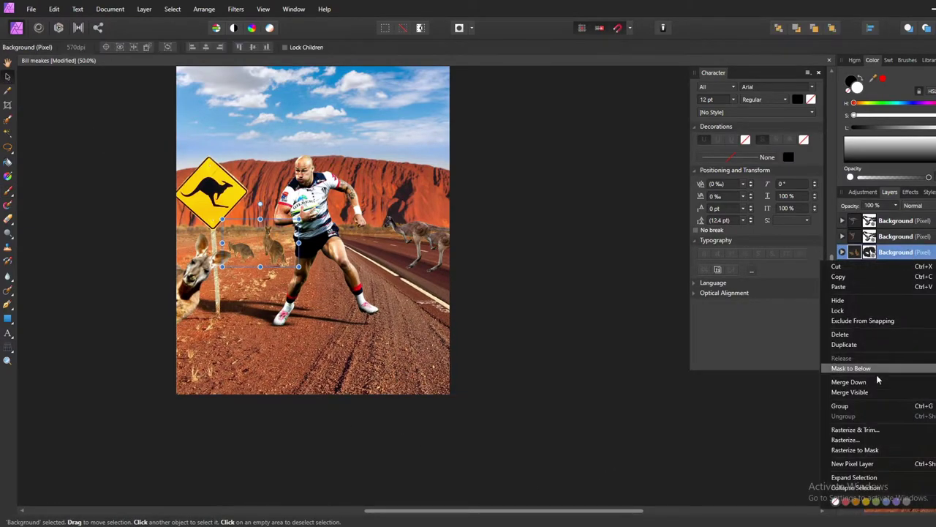
left_click(878, 368)
left_click(885, 346)
scroll(551, 298, "up", 2)
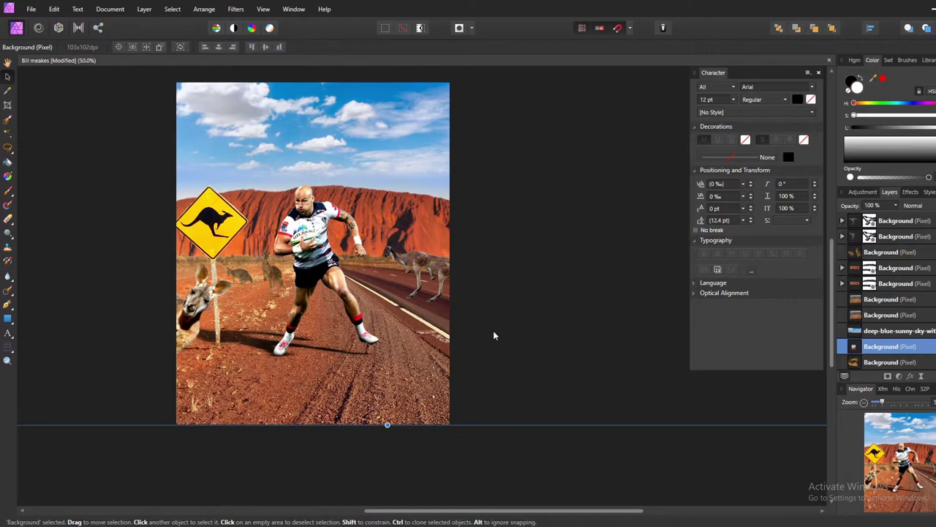
left_click(514, 460)
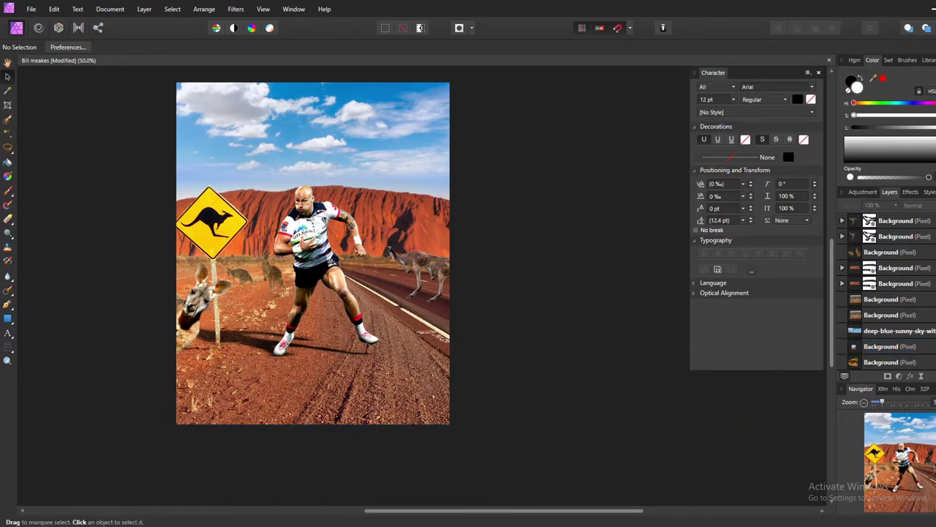
Apply a Gaussian Blur to the background layer.
left_click(888, 252)
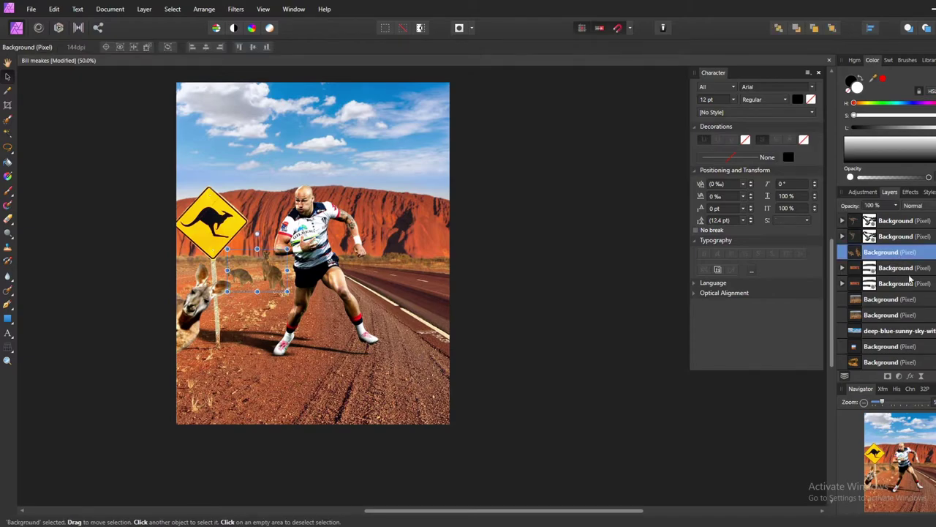
left_click(236, 8)
left_click(285, 70)
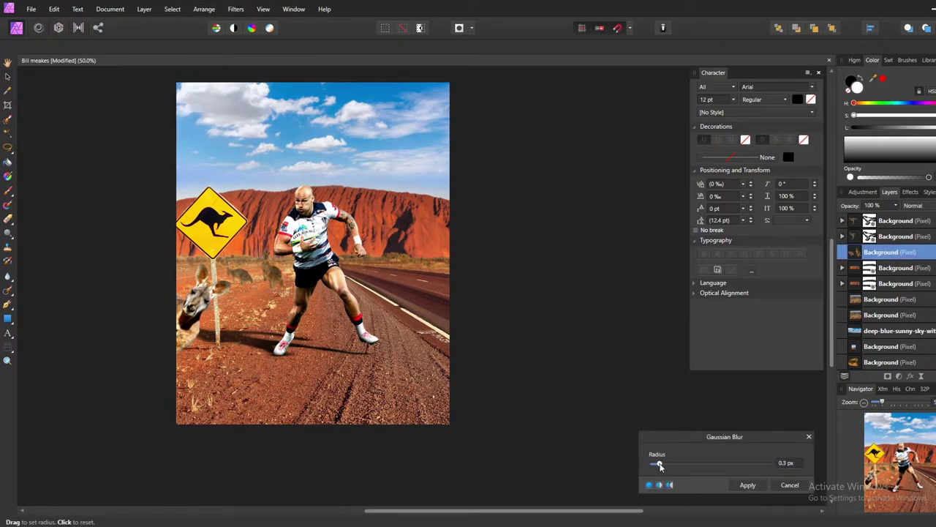
left_click(574, 433)
Duplicate and rasterize the kangaroo-and-sign layer, then skew the copy flat into a ground shadow.
right_click(889, 283)
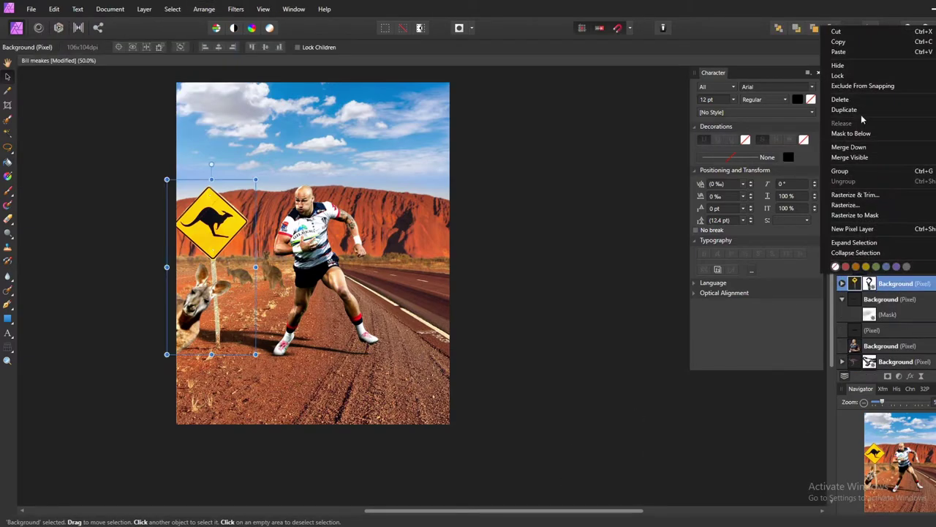
left_click(902, 267)
right_click(888, 299)
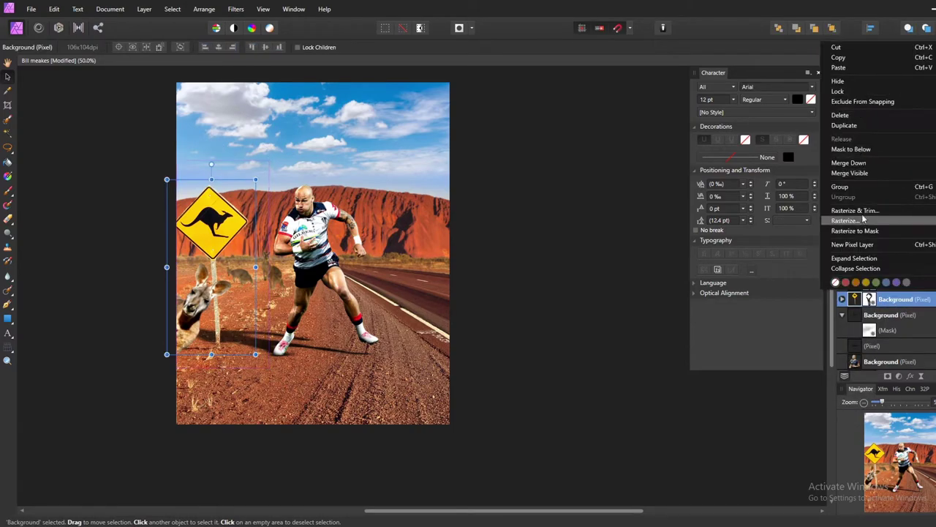
left_click(912, 199)
left_click_drag(215, 175, 162, 320)
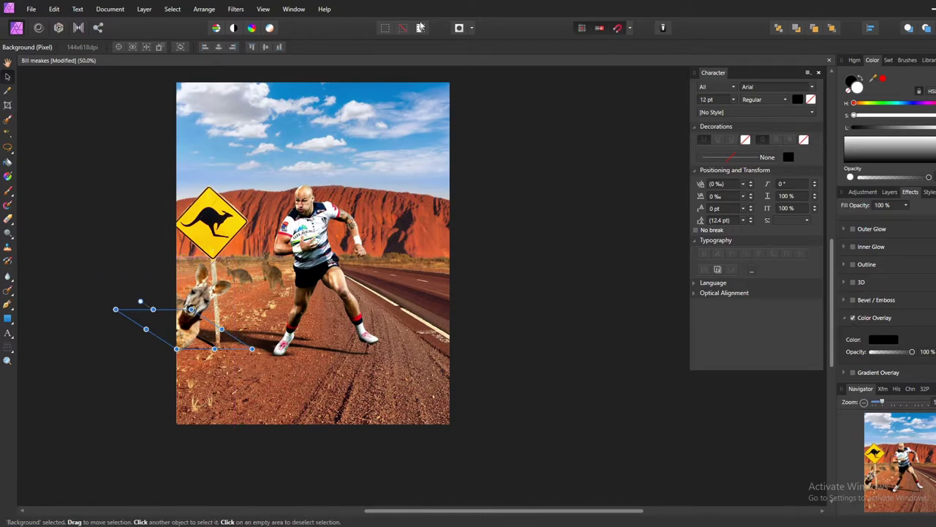
Soften the skewed shadow copy with a Gaussian Blur, then select another layer and the Brush tool.
left_click(236, 9)
left_click(54, 109)
left_click(747, 484)
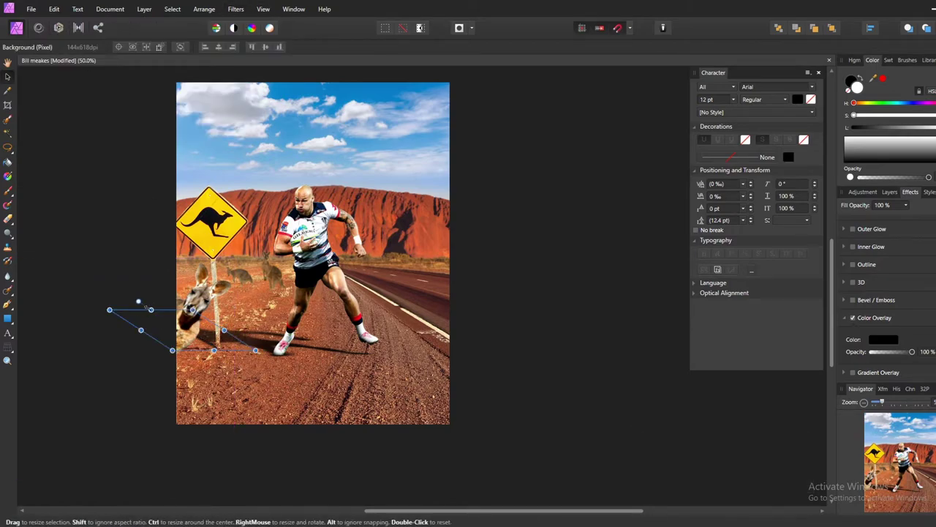
left_click(889, 192)
left_click(896, 283)
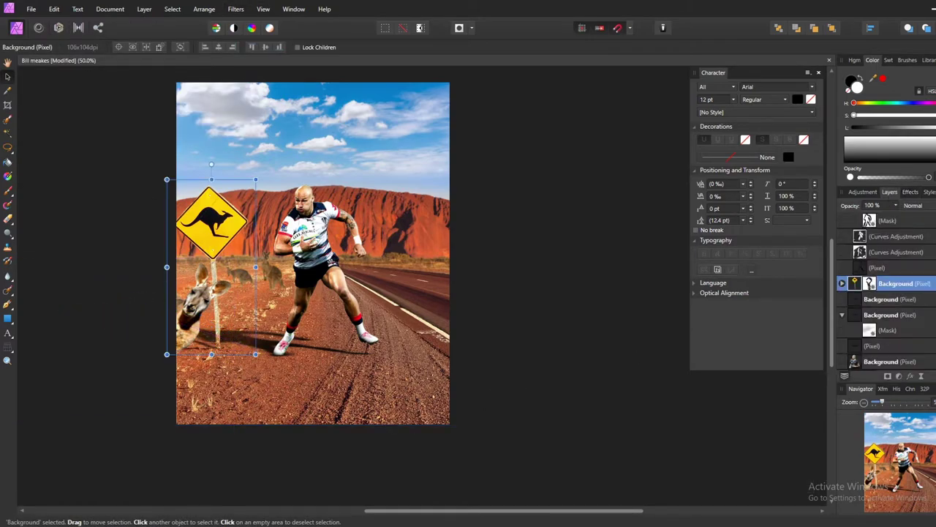
key("b")
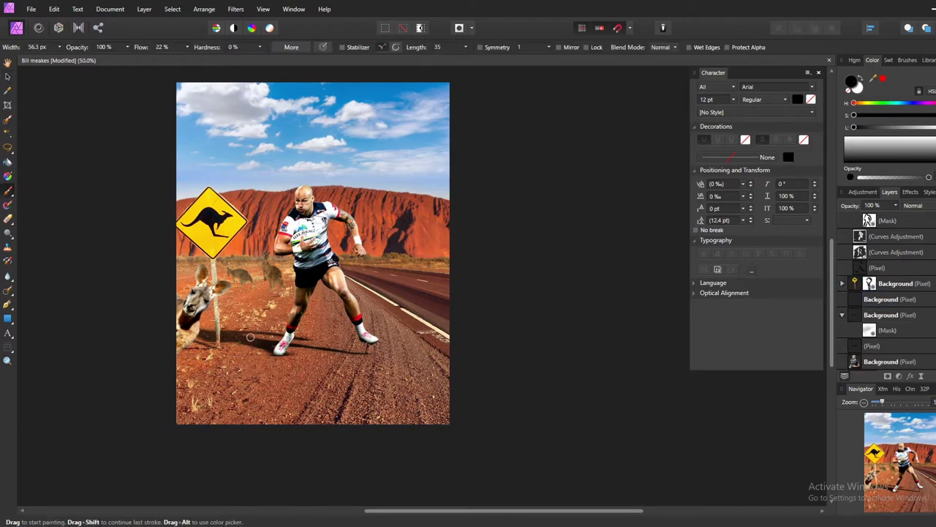
scroll(259, 341, "up", 3)
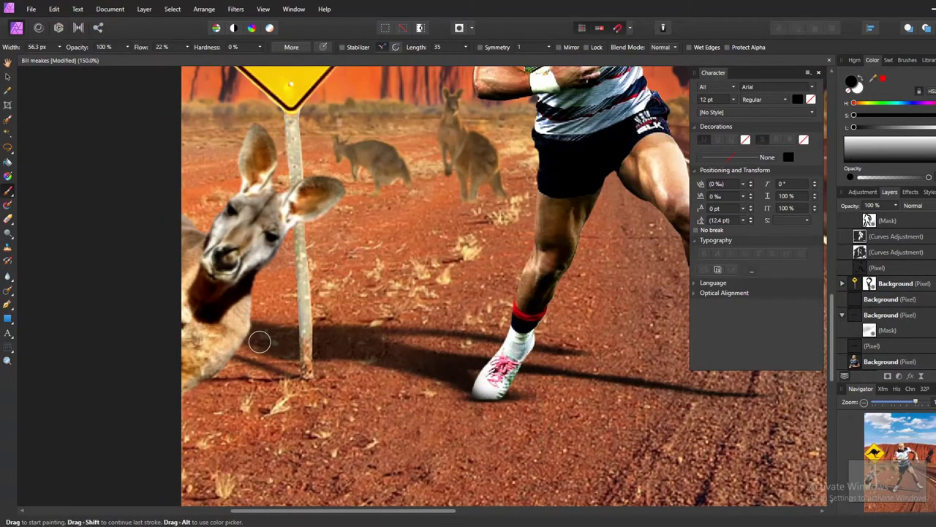
key("ctrl+shift+n")
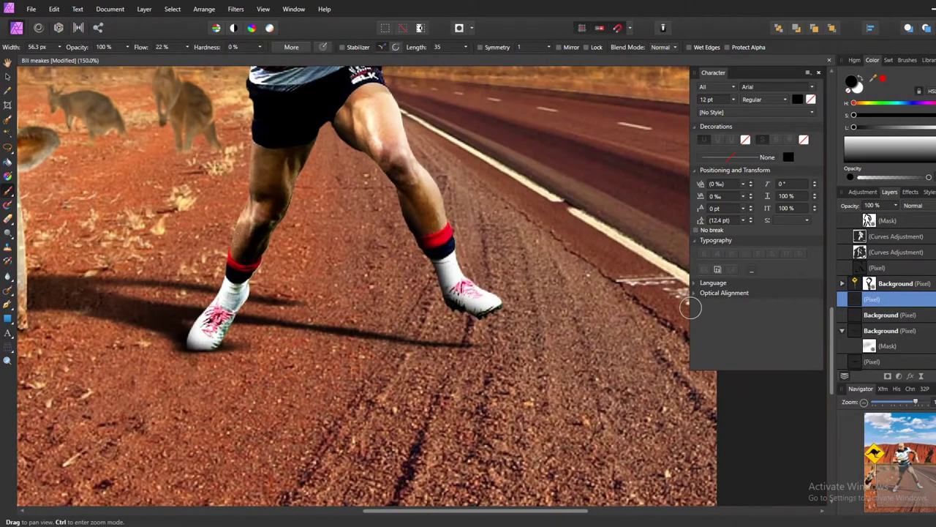
key("alt+bracketright")
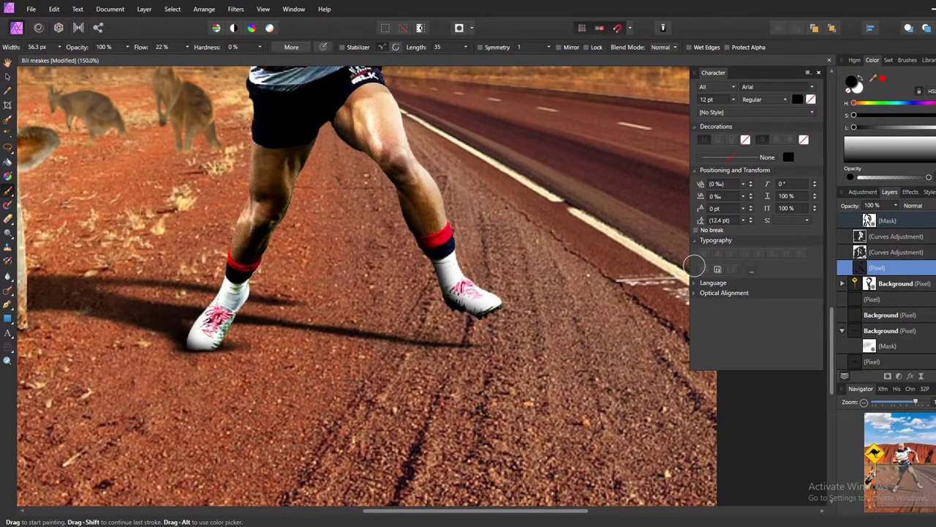
scroll(694, 266, "up", 5)
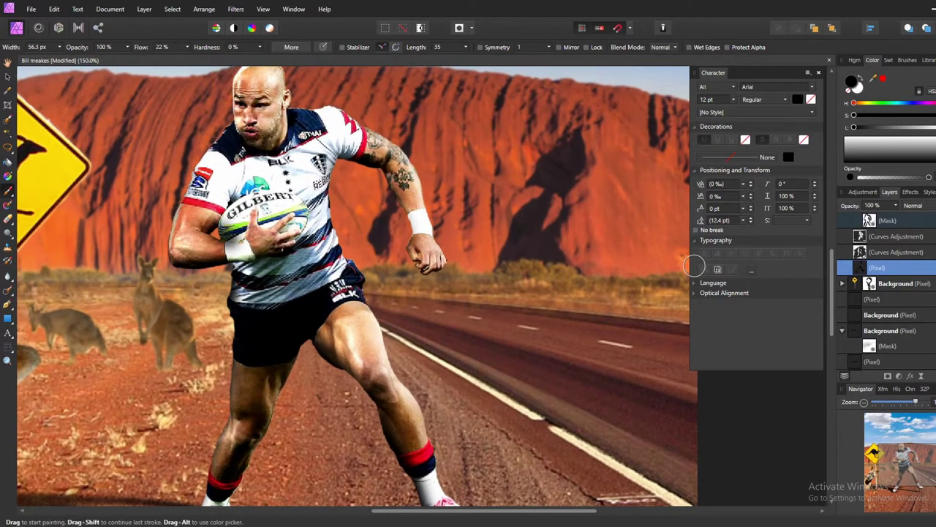
scroll(694, 265, "left", 3)
scroll(694, 265, "left", 2)
scroll(913, 273, "up", 2)
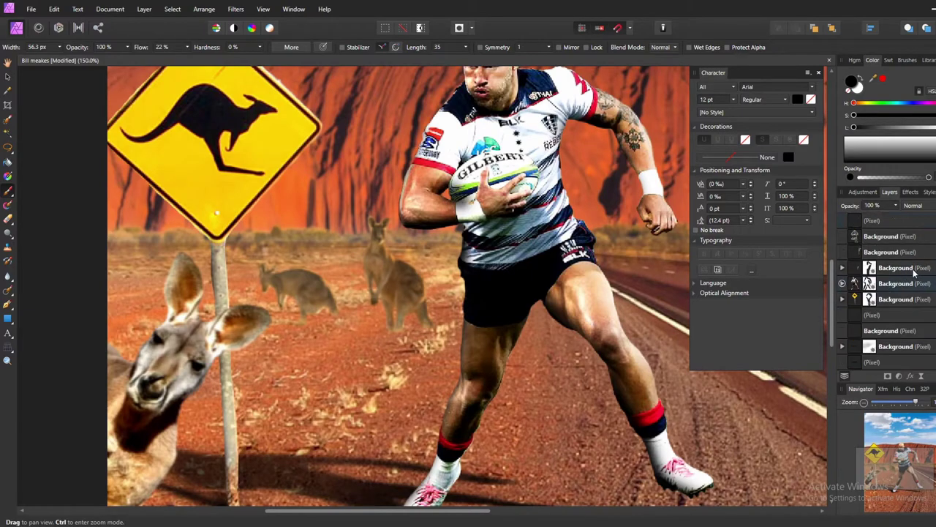
scroll(921, 292, "up", 1)
scroll(915, 315, "up", 1)
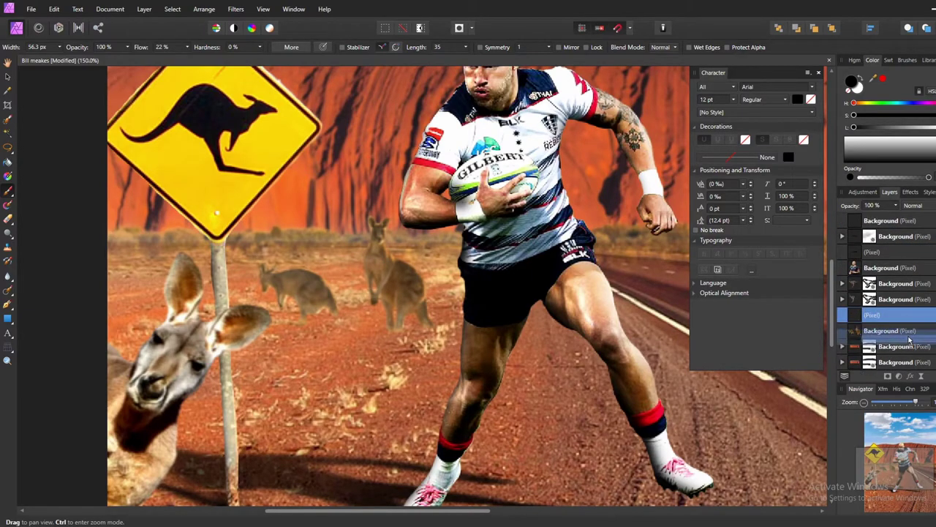
scroll(907, 333, "up", 1)
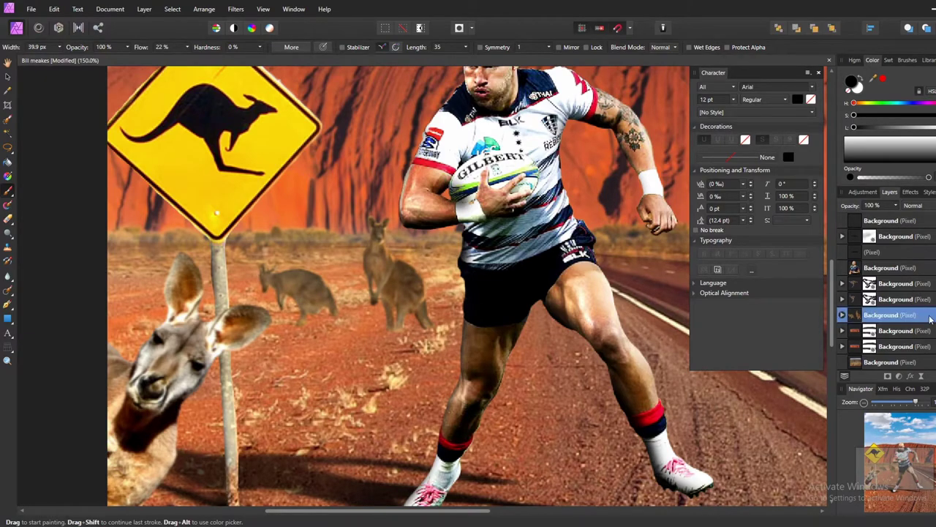
Duplicate the kangaroo layer, fill it black with a Color Overlay, and shear it flat.
right_click(914, 316)
left_click(909, 192)
left_click(853, 318)
left_click(889, 191)
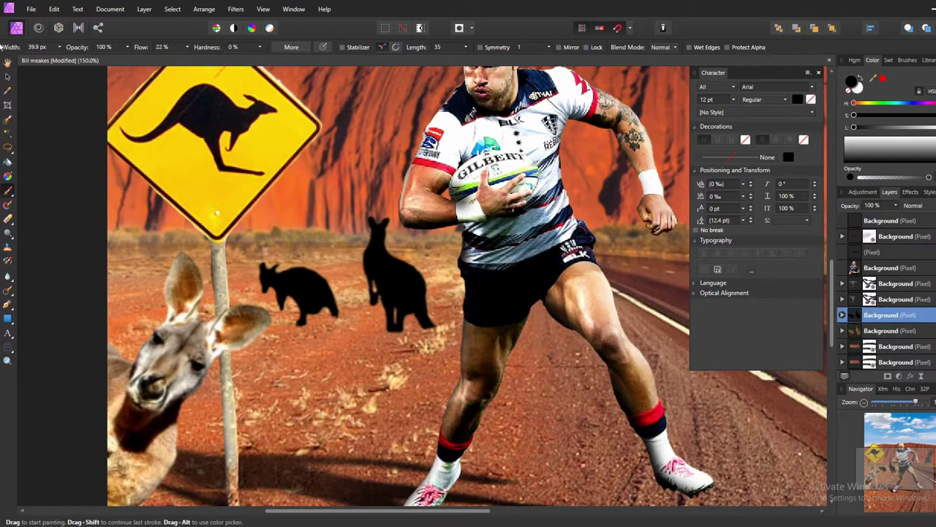
left_click(7, 76)
mouse_move(348, 215)
left_mouse_down()
mouse_move(300, 275)
mouse_move(226, 289)
left_mouse_up()
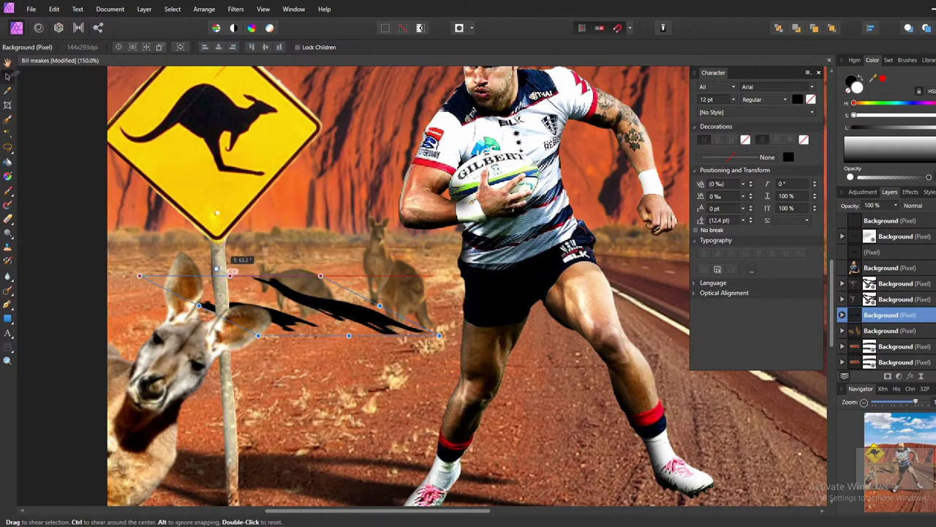
left_click_drag(881, 315, 857, 353)
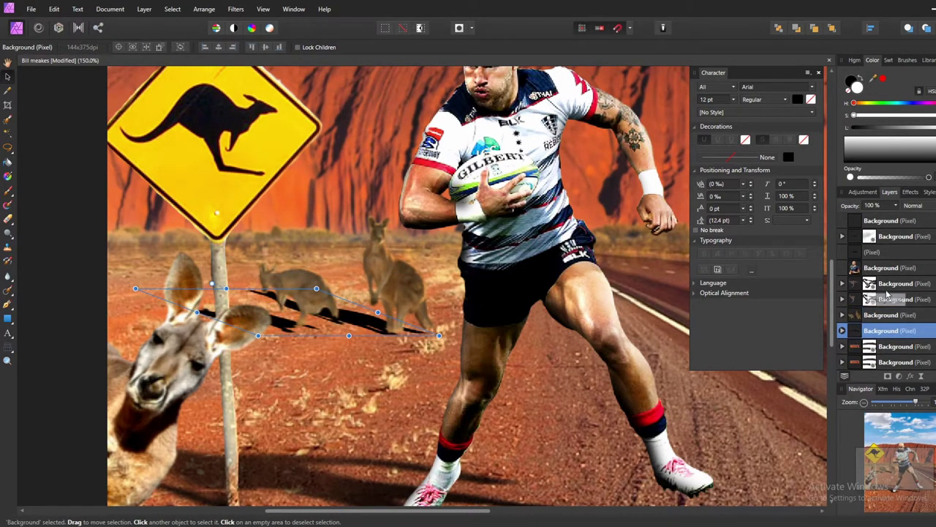
left_click_drag(135, 288, 155, 282)
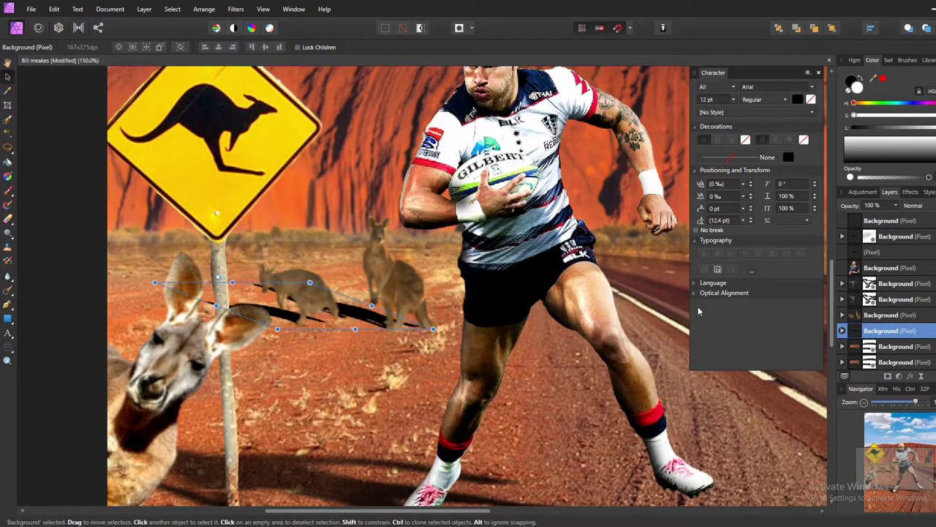
left_click_drag(232, 282, 222, 288)
Blur the kangaroo shadow twice with Gaussian Blur and squash it into a thin ground strip.
left_click(235, 9)
mouse_move(128, 32)
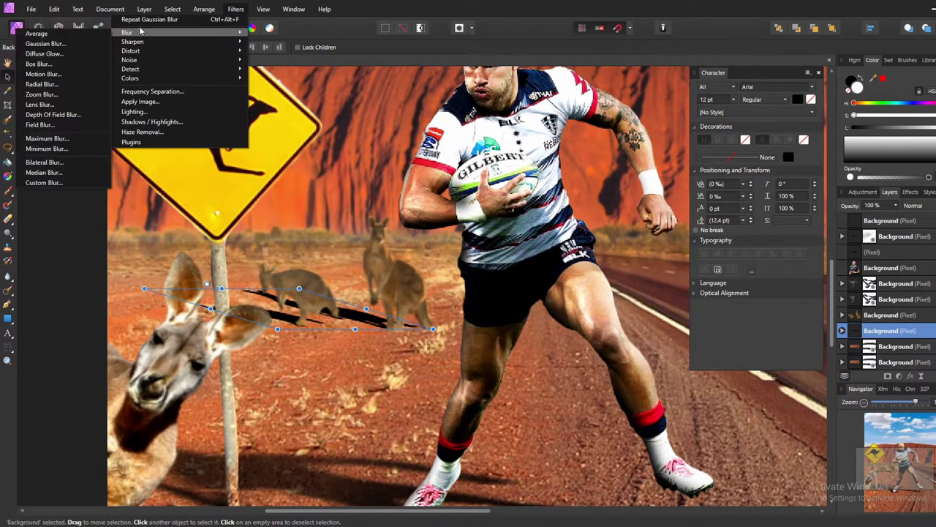
left_click(45, 43)
left_click(746, 485)
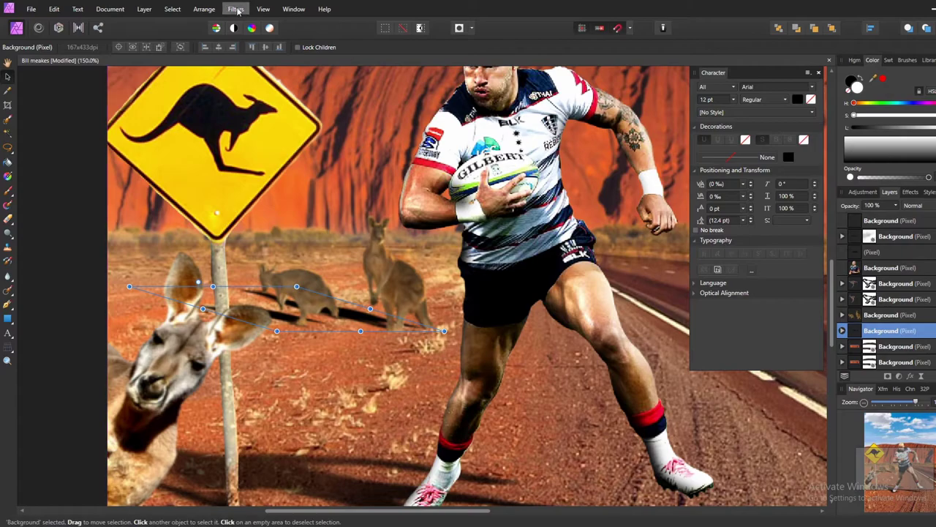
left_click(235, 9)
left_click(46, 43)
left_click(746, 485)
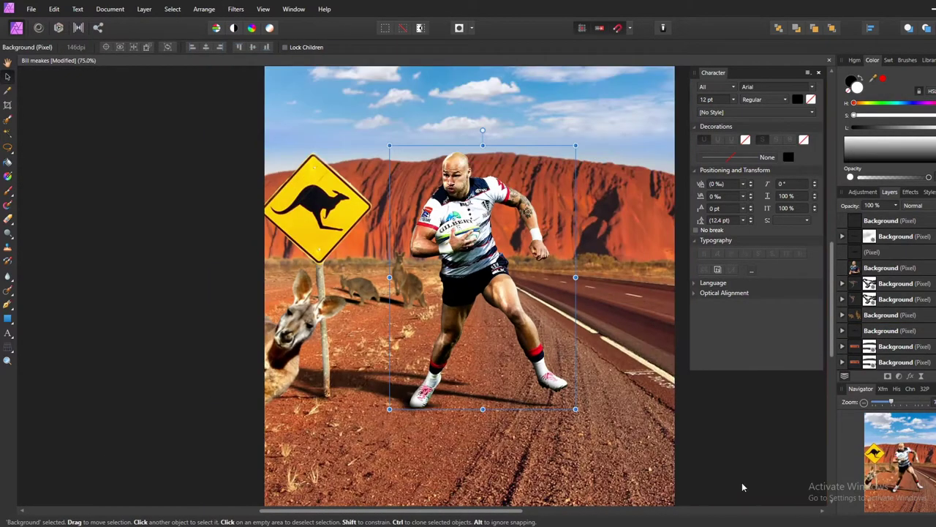
left_click(885, 331)
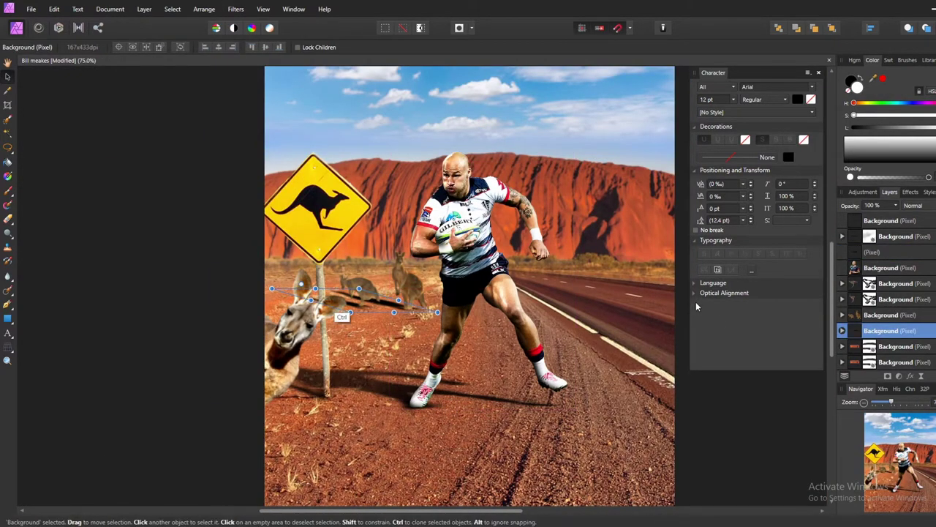
left_click_drag(272, 288, 301, 285)
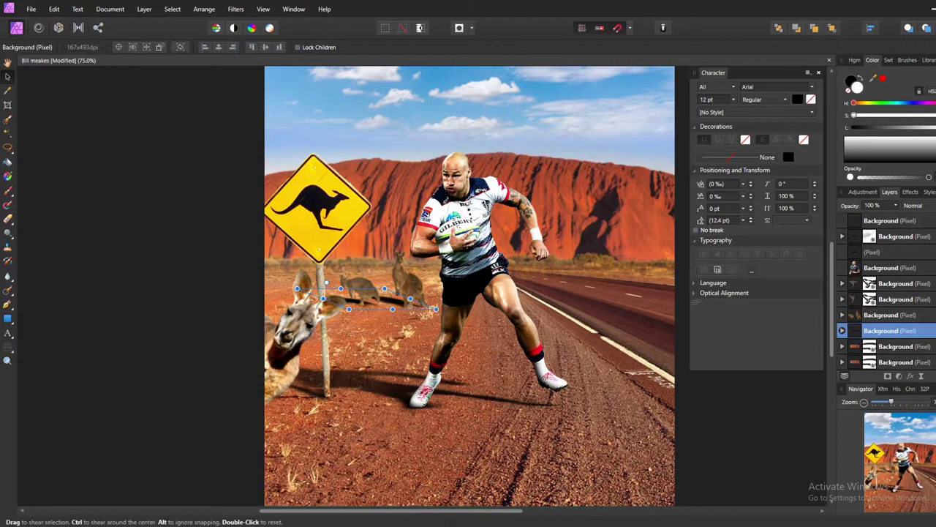
left_click_drag(296, 288, 104, 261)
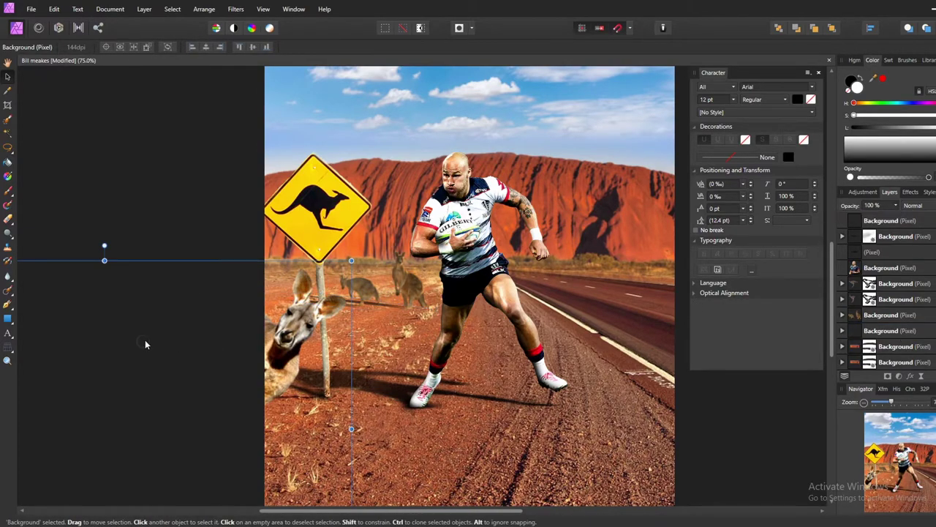
Zoom out to the whole poster, pick the Blur Brush, and select the top layer.
key("ctrl+minus")
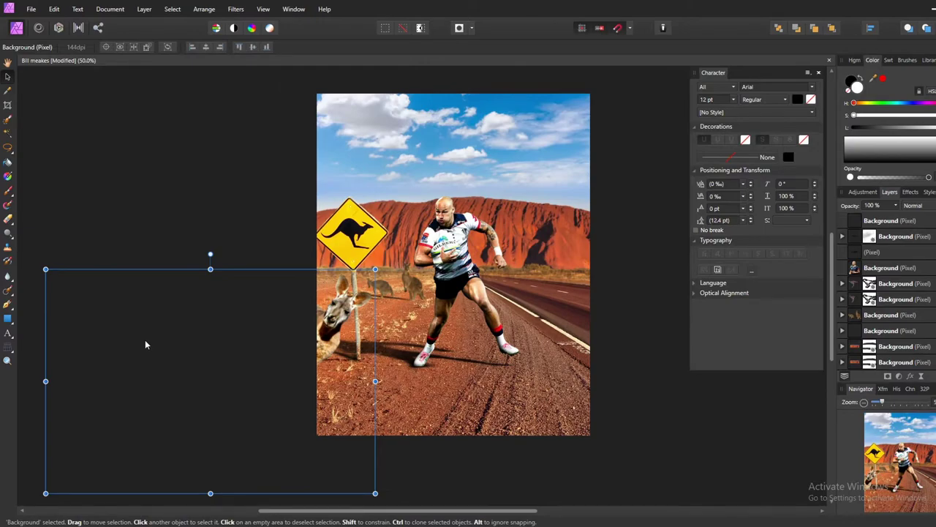
left_click(912, 226)
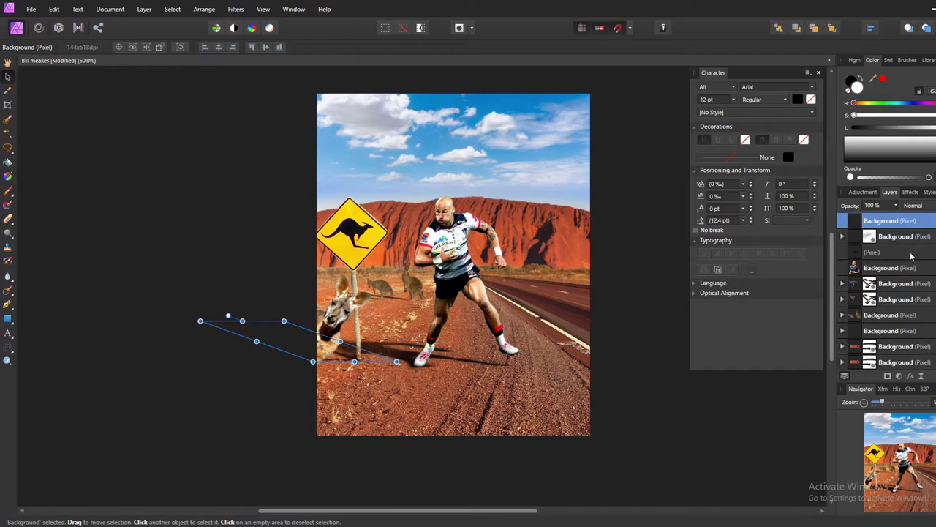
scroll(889, 292, "down", 3)
left_click(885, 346)
left_click(8, 277)
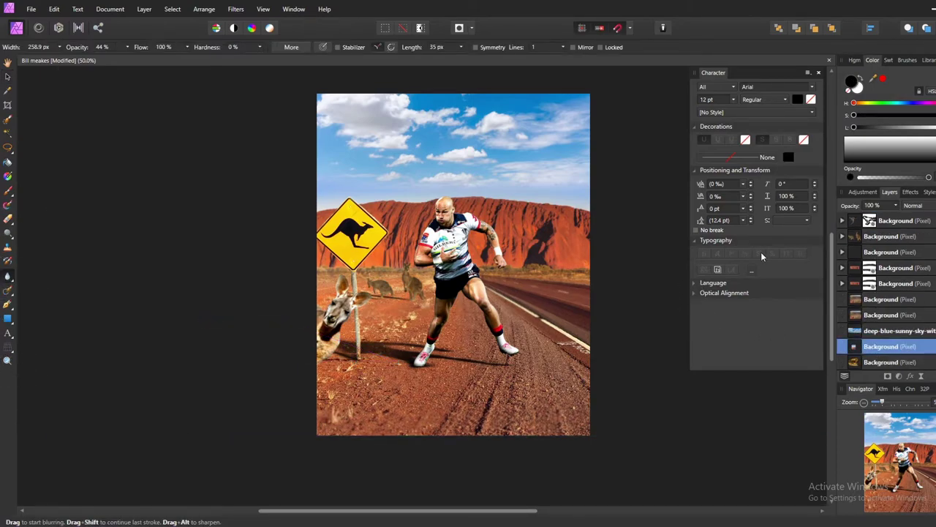
key("ctrl+z")
key("ctrl+z")
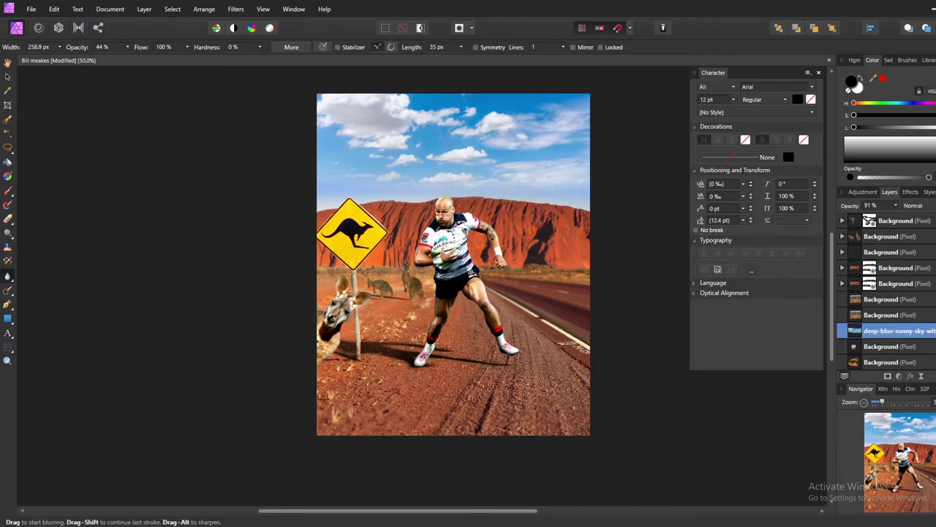
key("ctrl+z")
Open the TSC Final PNG White logo file.
left_click(31, 9)
left_click(31, 110)
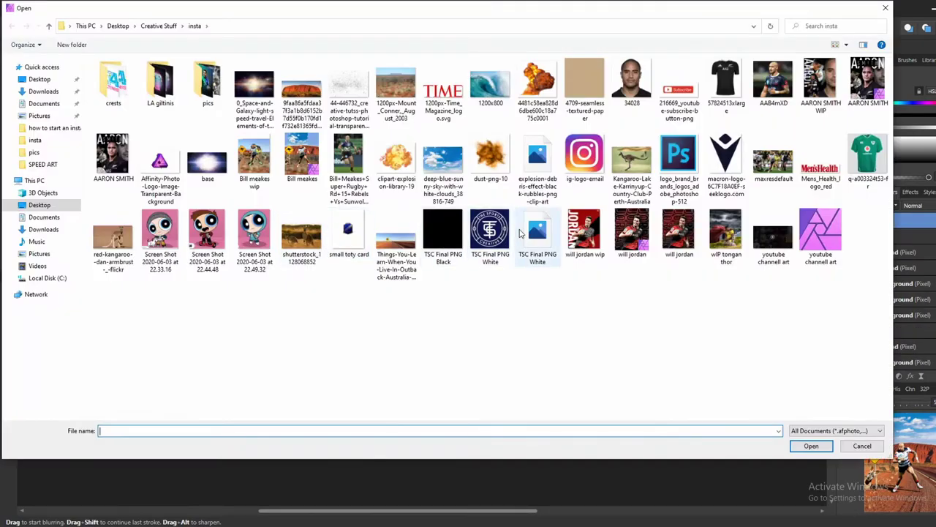
double_click(521, 233)
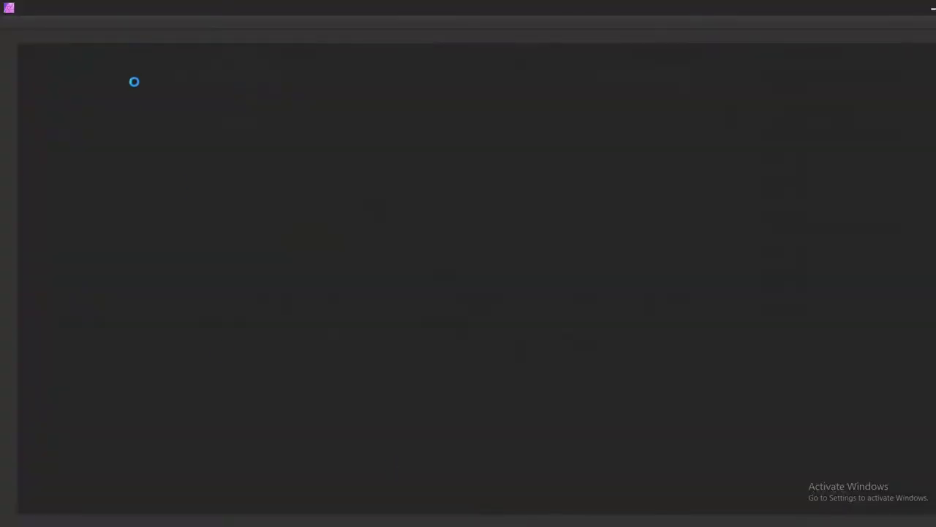
left_click(32, 9)
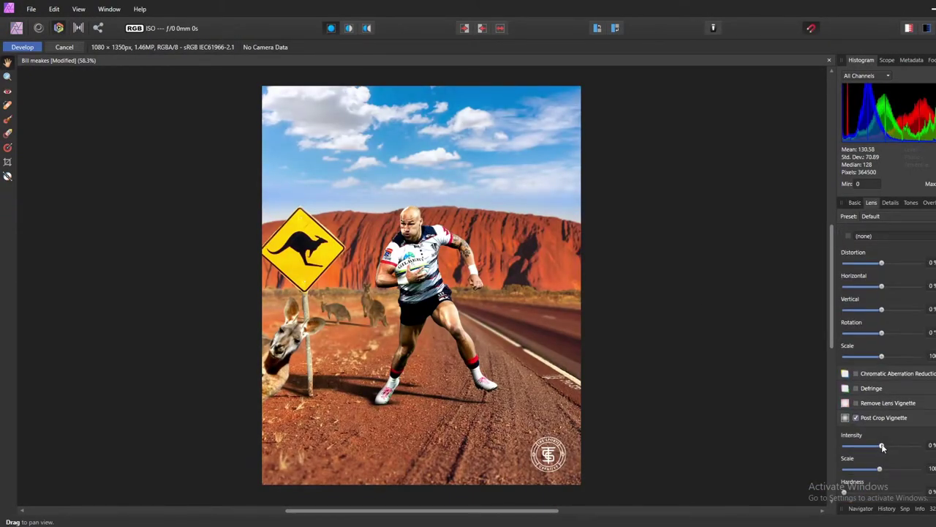
Add a Post Crop Vignette, Clarity, Shadows & Highlights and Detail Refinement sharpening in Develop.
left_click_drag(880, 468, 898, 472)
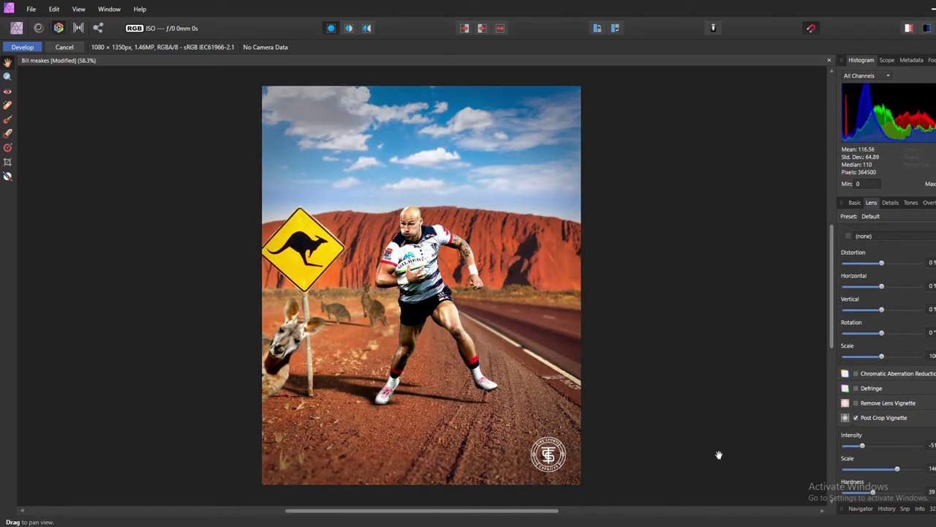
scroll(721, 451, "up", 2)
scroll(721, 451, "down", 3)
left_click(854, 202)
left_click_drag(886, 375, 892, 398)
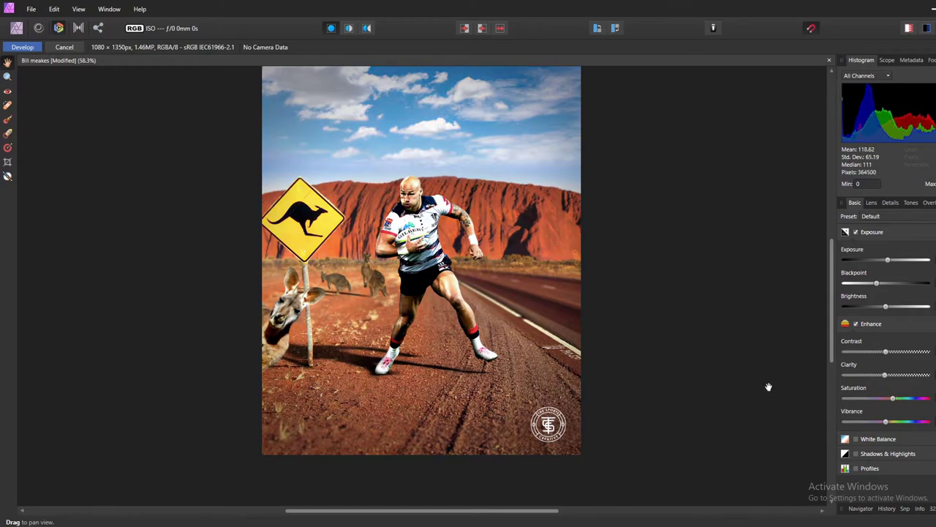
left_click(906, 455)
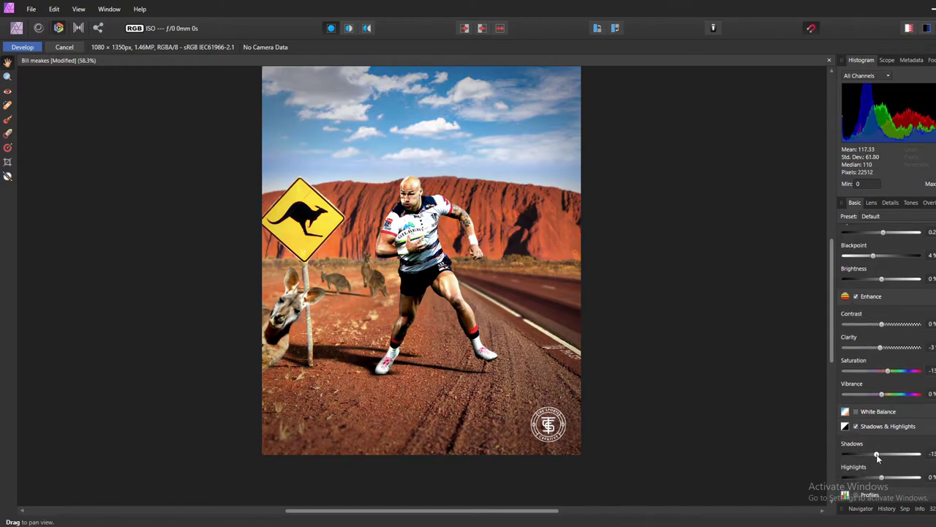
left_click(890, 202)
left_click(883, 232)
left_click_drag(851, 263, 860, 263)
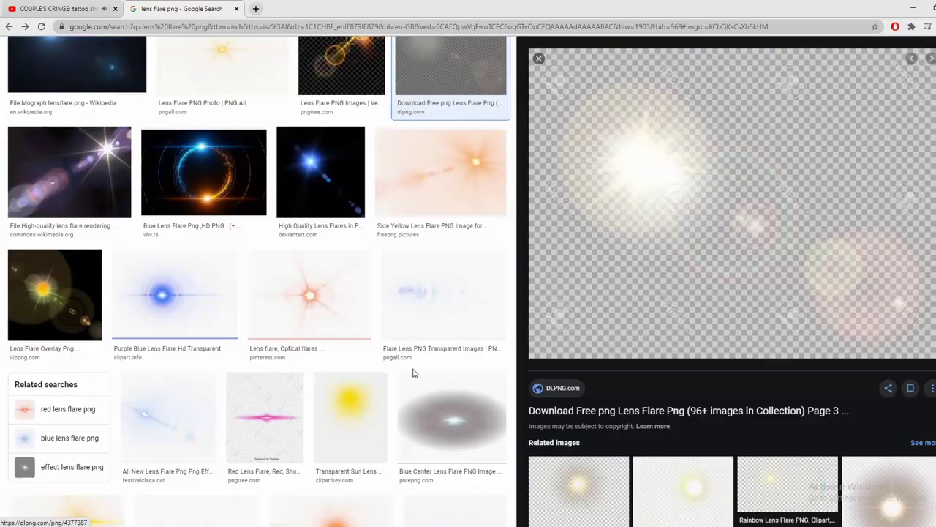
Copy a blue lens flare image from Google Images.
left_click(321, 172)
right_click(788, 285)
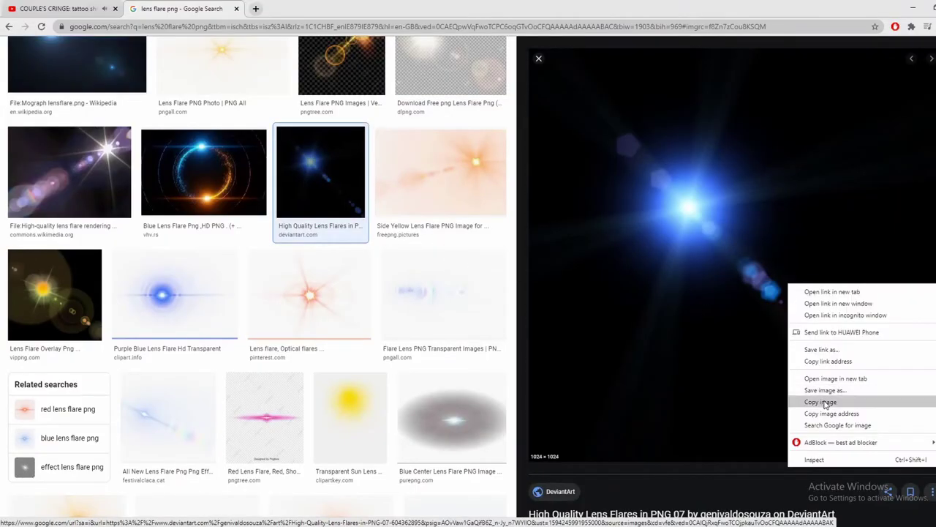
left_click(819, 403)
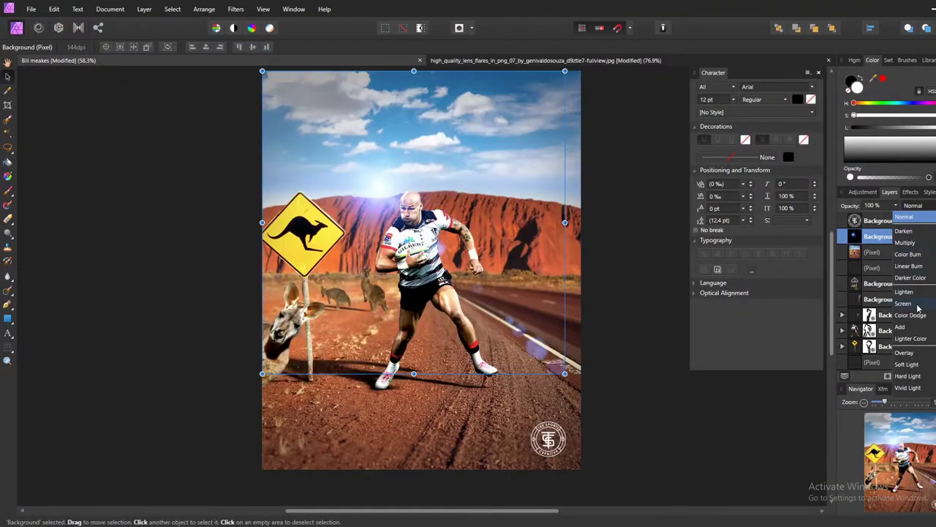
Set the pasted lens flare to Screen blend mode and scale it into the upper-right sky.
left_click(907, 303)
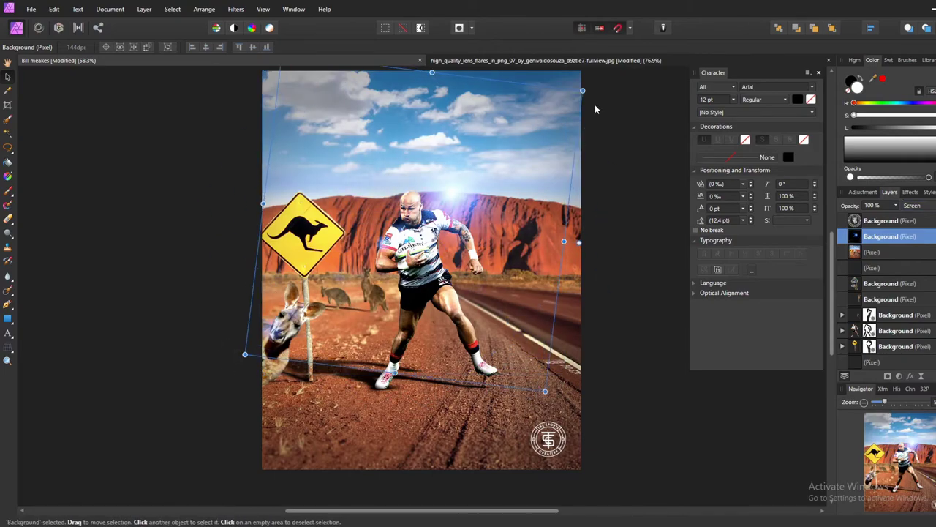
left_click_drag(263, 373, 777, 121)
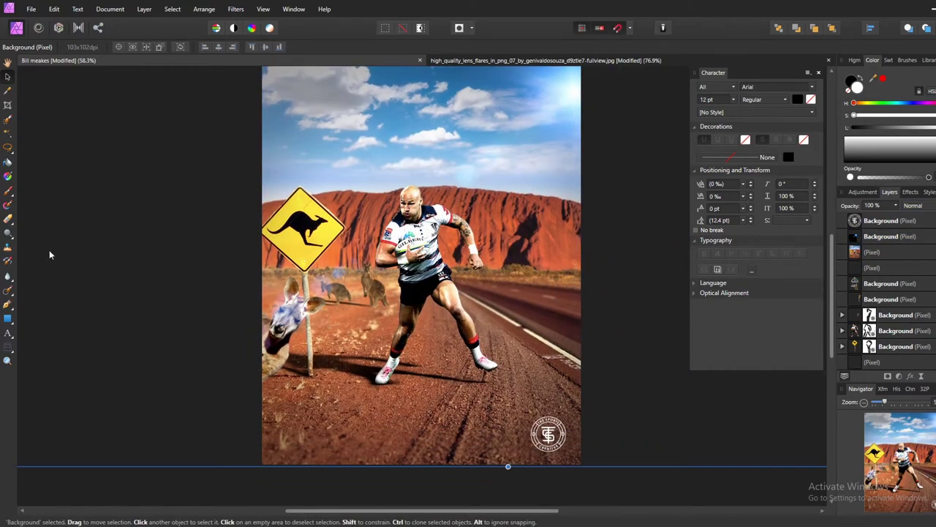
mouse_move(667, 424)
left_mouse_down()
mouse_move(591, 325)
mouse_move(224, 393)
left_mouse_up()
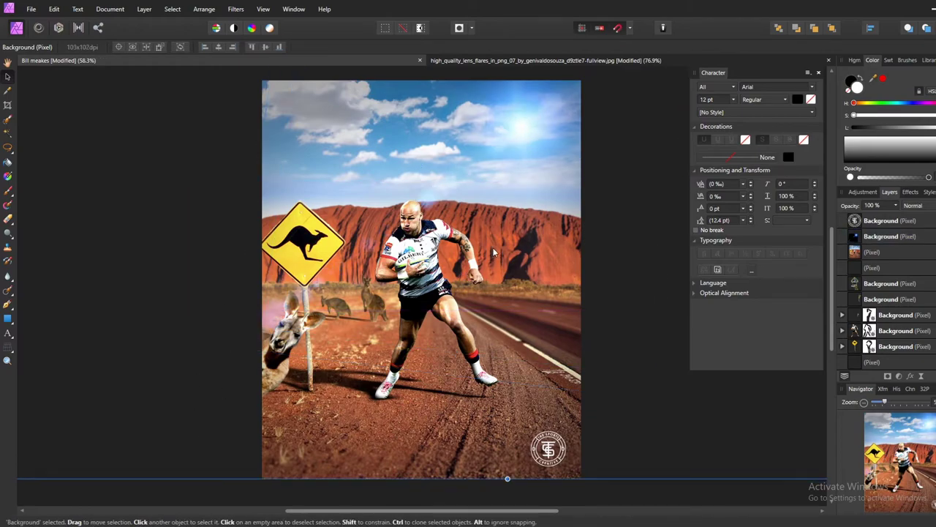
scroll(313, 460, "down", 2)
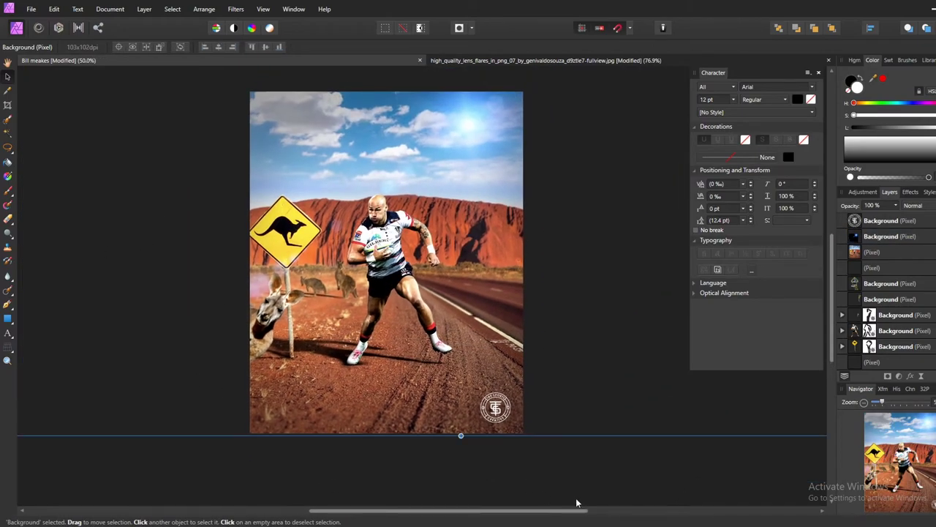